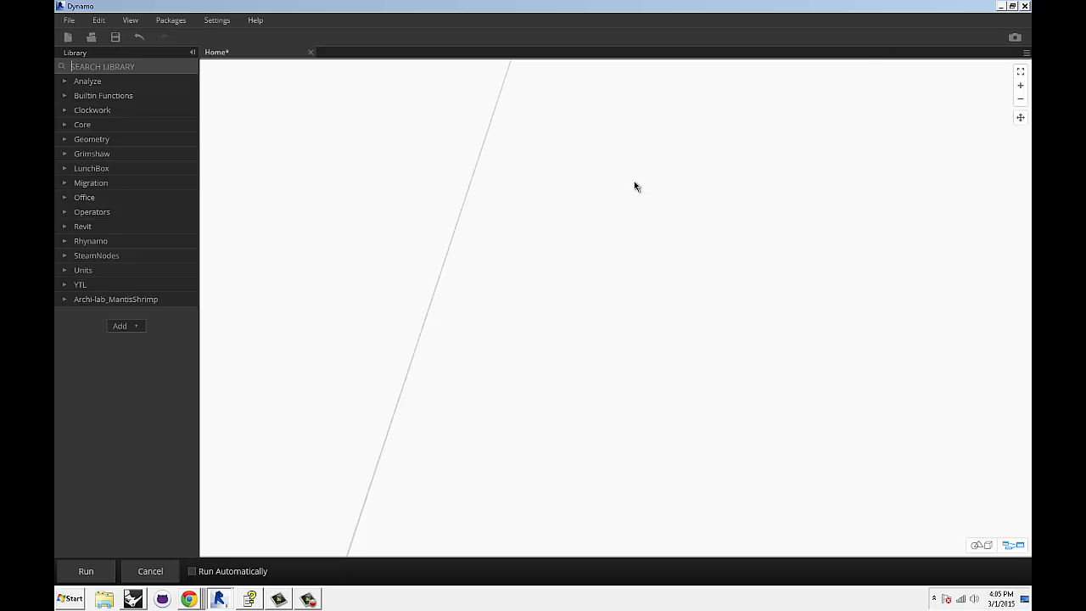
- Switch from Dynamo to the Revit project and maximize its window on the Level 1 floor plan
{"action": "left_click", "coordinate": [1001, 7]}
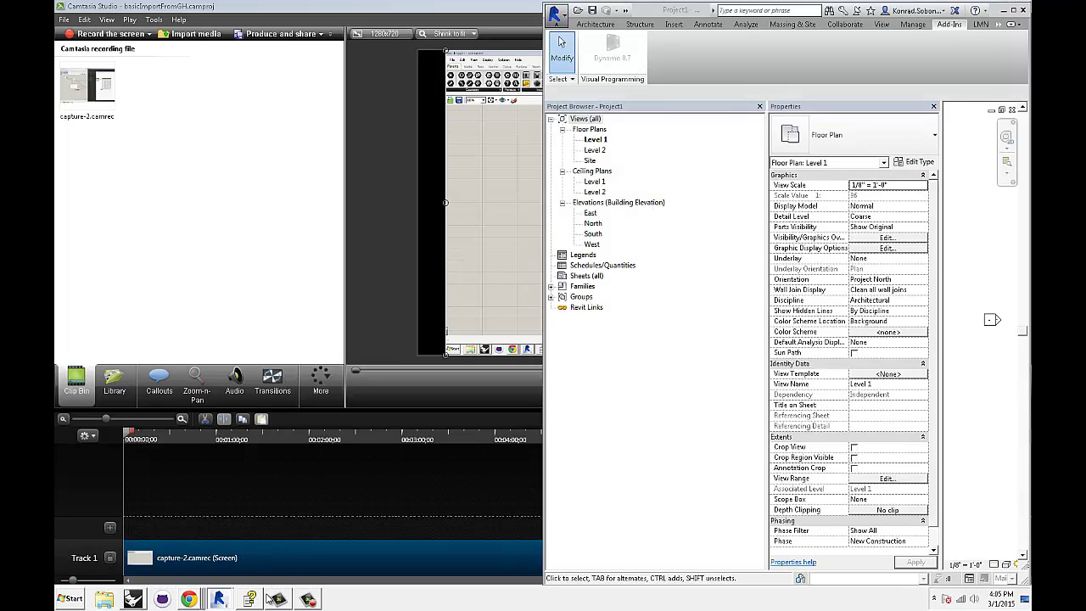
{"action": "left_click", "coordinate": [221, 600]}
{"action": "left_click", "coordinate": [1013, 10]}
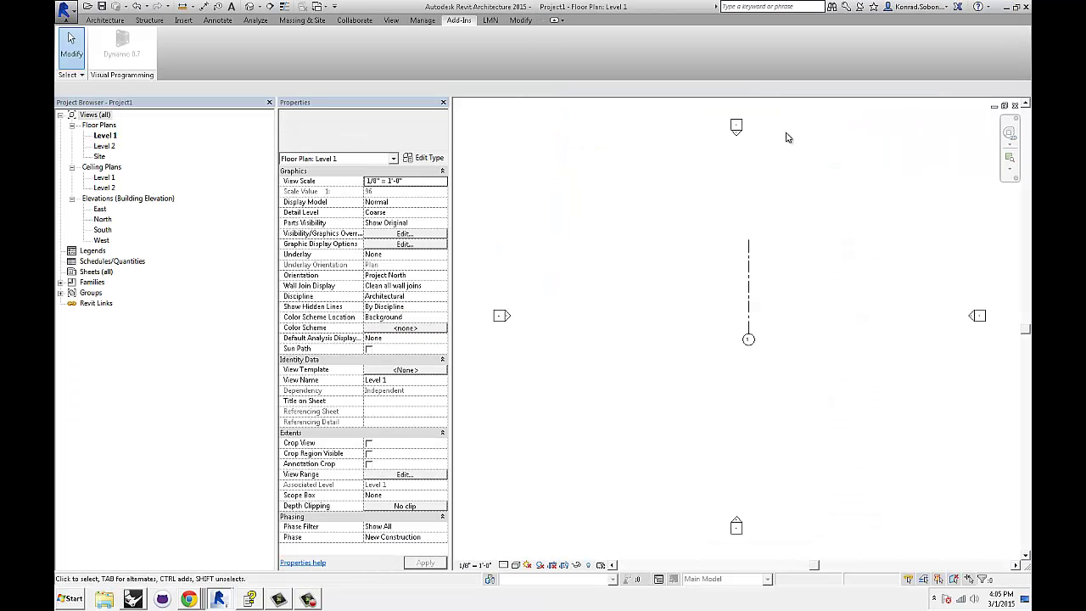
{"action": "scroll", "coordinate": [676, 265], "scroll_direction": "down", "scroll_amount": 1}
{"action": "middle_click_drag", "start_coordinate": [699, 273], "coordinate": [681, 282]}
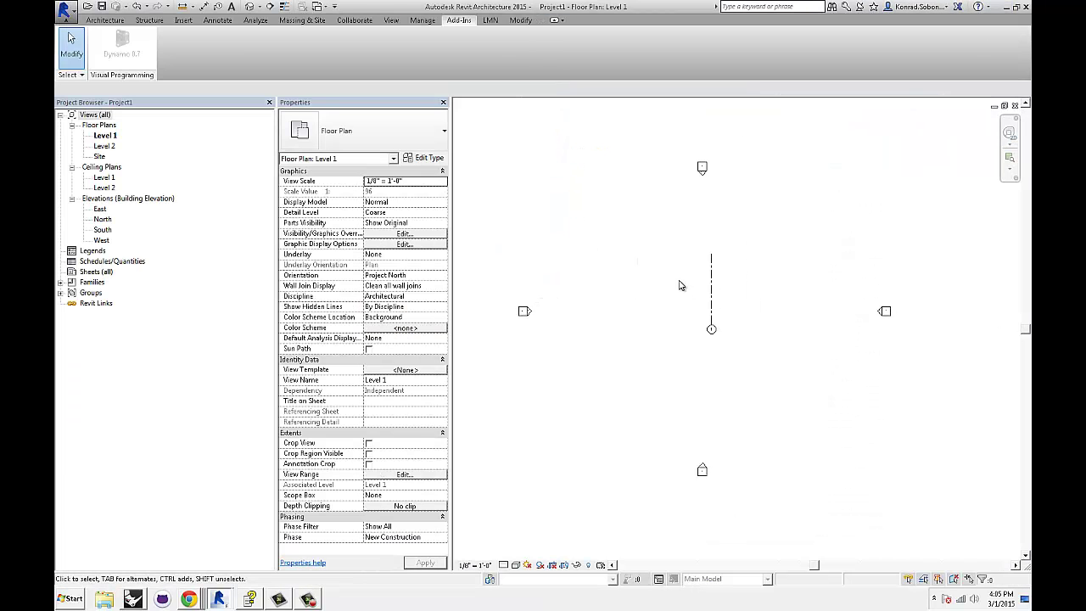
- Create a new conceptual mass family from the Mass.rft template
{"action": "left_click", "coordinate": [66, 12]}
{"action": "mouse_move", "coordinate": [93, 51]}
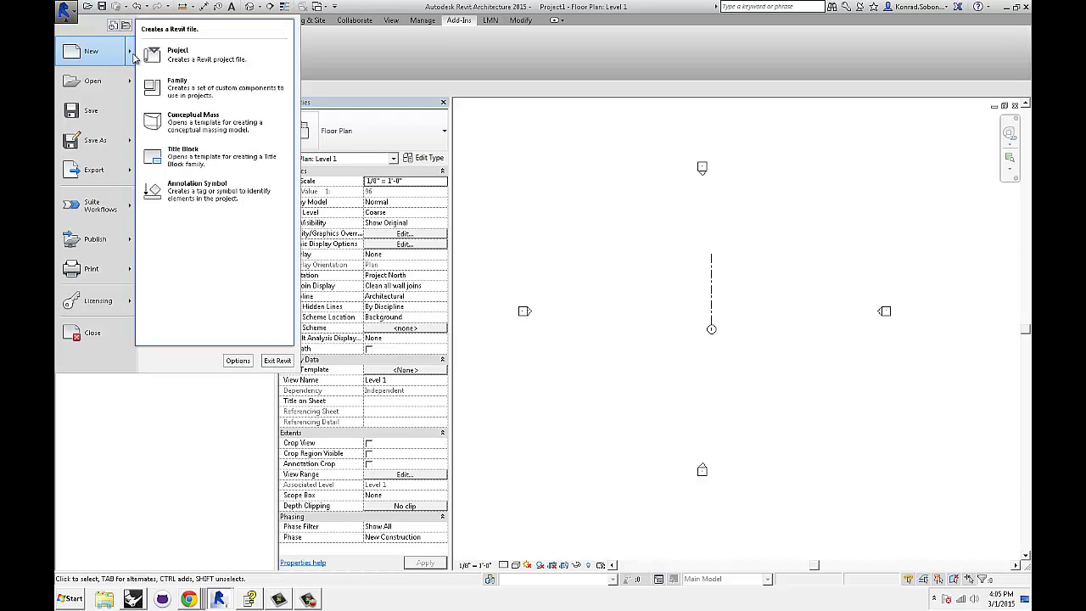
{"action": "left_click", "coordinate": [215, 123]}
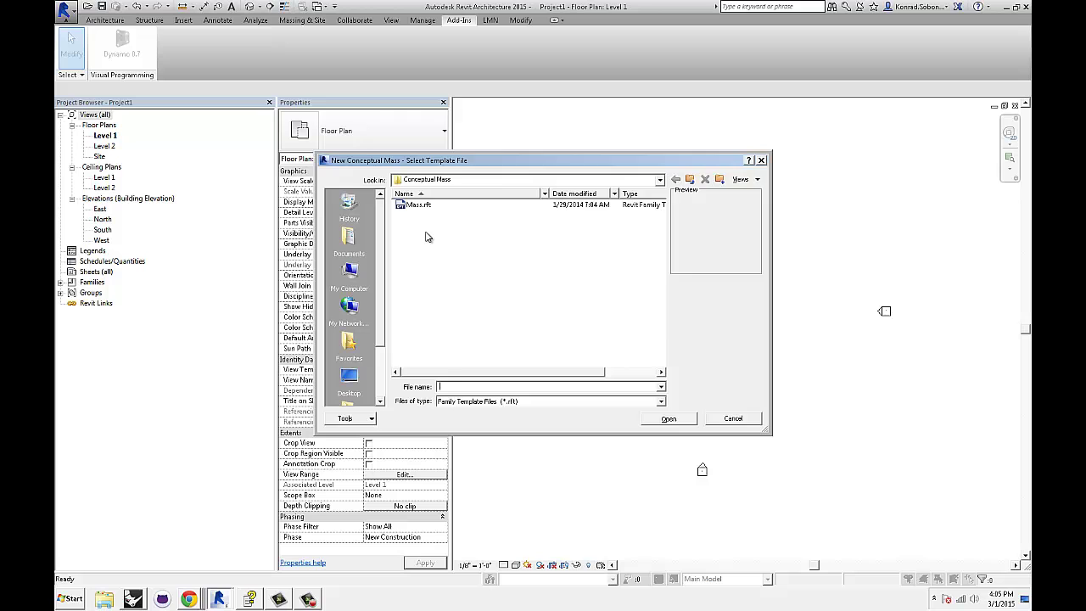
{"action": "double_click", "coordinate": [419, 206]}
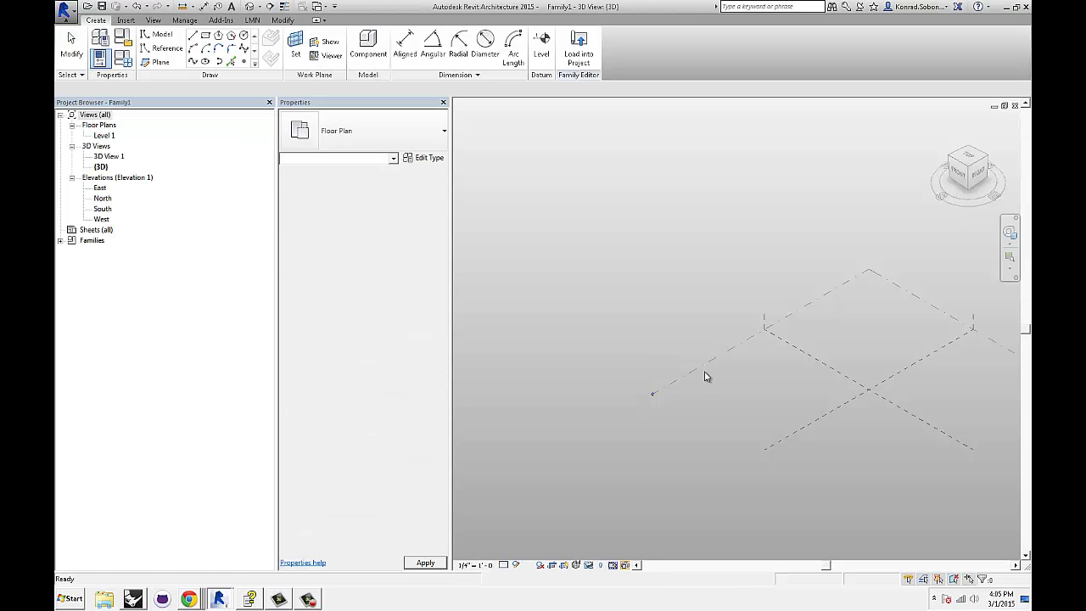
- Set one of the vertical center reference planes as the active work plane of the mass family
{"action": "scroll", "coordinate": [882, 376], "scroll_direction": "up", "scroll_amount": 1}
{"action": "middle_click_drag", "start_coordinate": [882, 376], "coordinate": [676, 258]}
{"action": "scroll", "coordinate": [663, 269], "scroll_direction": "up", "scroll_amount": 1}
{"action": "middle_click_drag", "start_coordinate": [633, 218], "coordinate": [654, 261]}
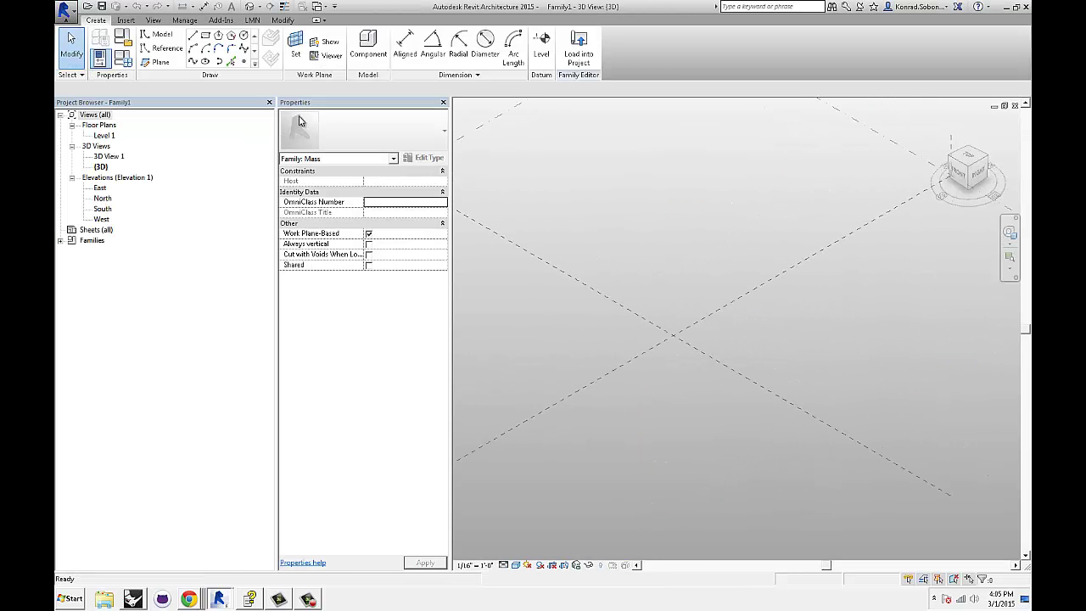
{"action": "left_click", "coordinate": [295, 47]}
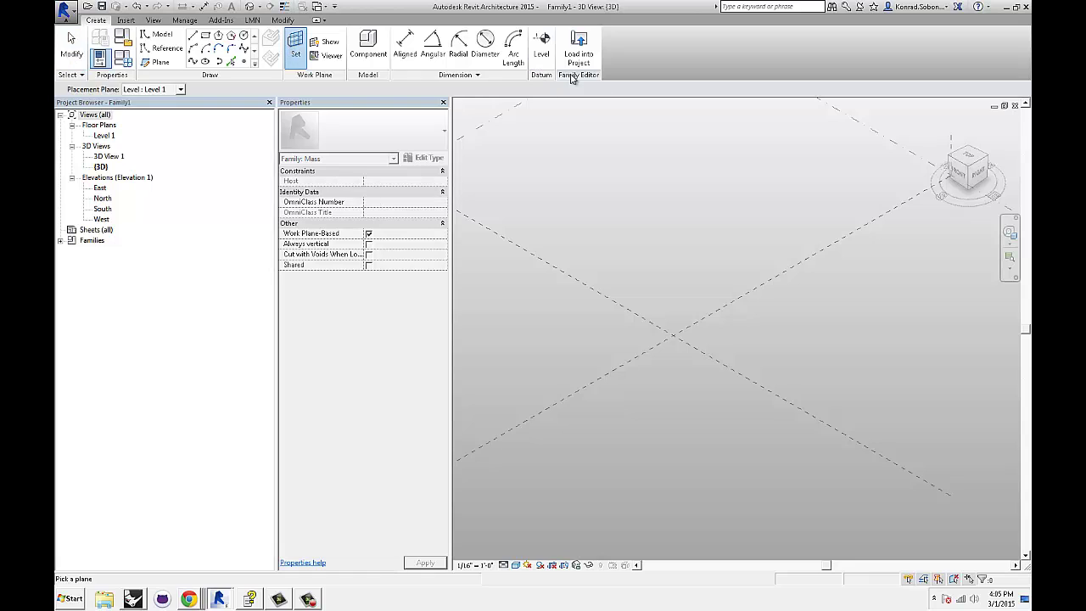
{"action": "left_click", "coordinate": [702, 320]}
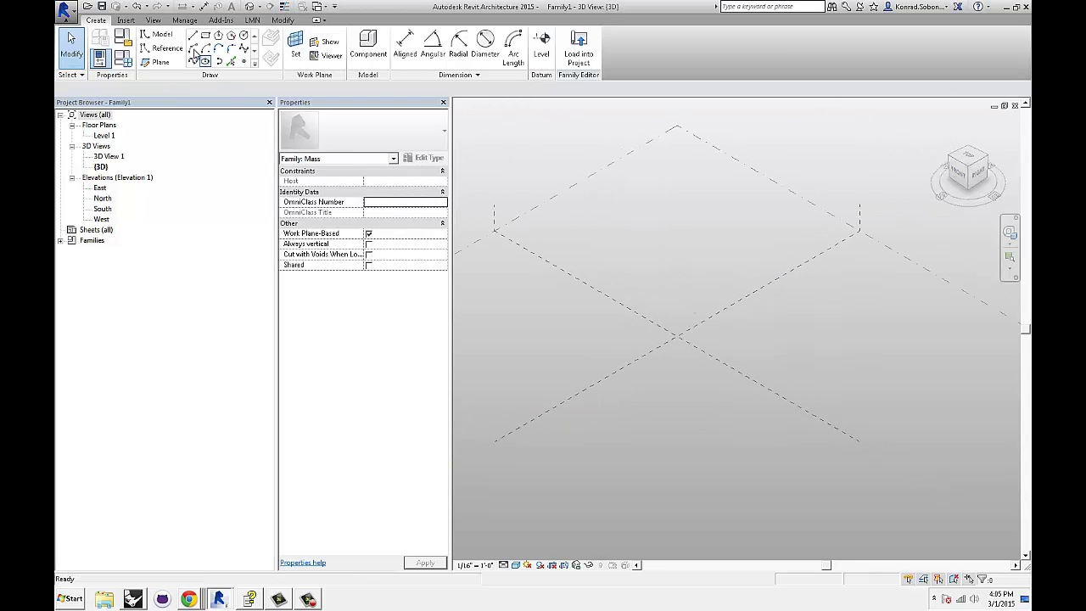
- Draw an open S-shaped model spline with four control points on the active work plane
{"action": "left_click", "coordinate": [244, 49]}
{"action": "left_click", "coordinate": [577, 322]}
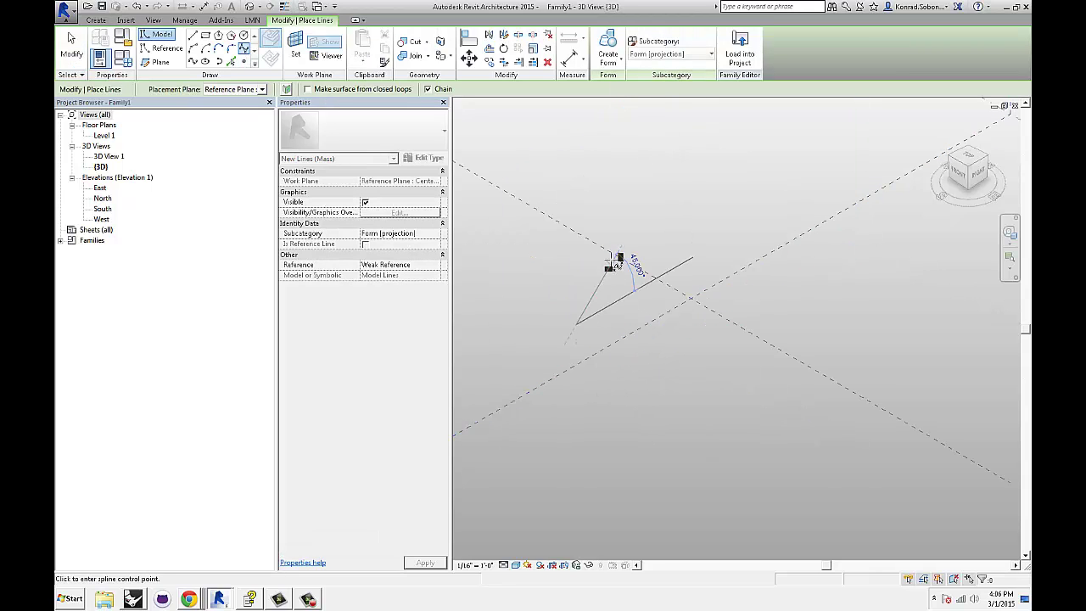
{"action": "left_click", "coordinate": [623, 219]}
{"action": "left_click", "coordinate": [793, 207]}
{"action": "left_click", "coordinate": [855, 137]}
{"action": "key", "text": "Escape"}
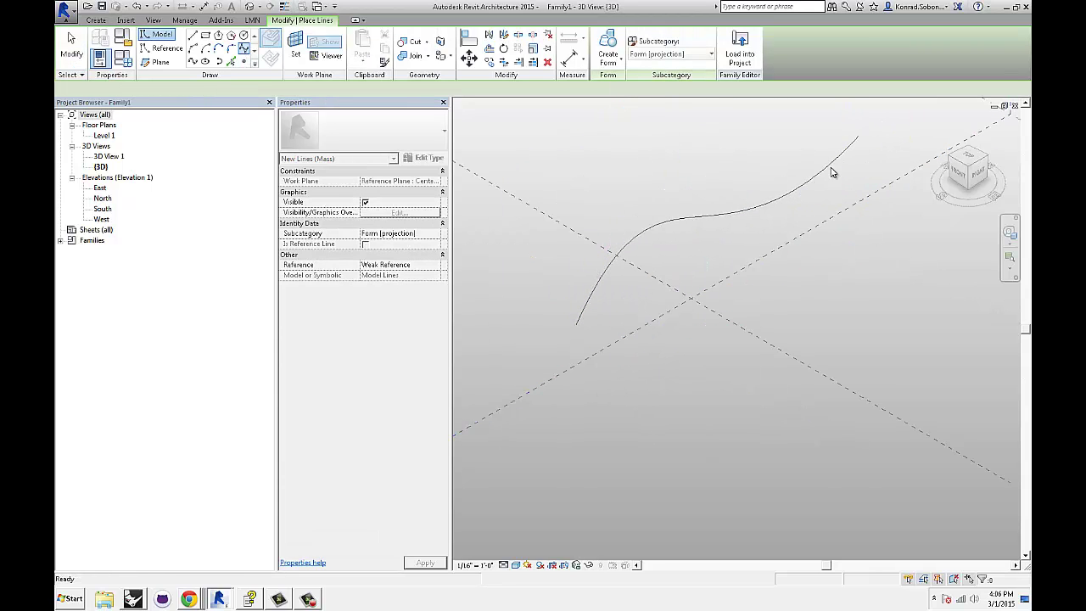
{"action": "key", "text": "Escape"}
- Create a solid form from the spline to produce a wavy surface
{"action": "key", "text": "z"}
{"action": "key", "text": "f"}
{"action": "left_click", "coordinate": [758, 244]}
{"action": "left_click", "coordinate": [608, 53]}
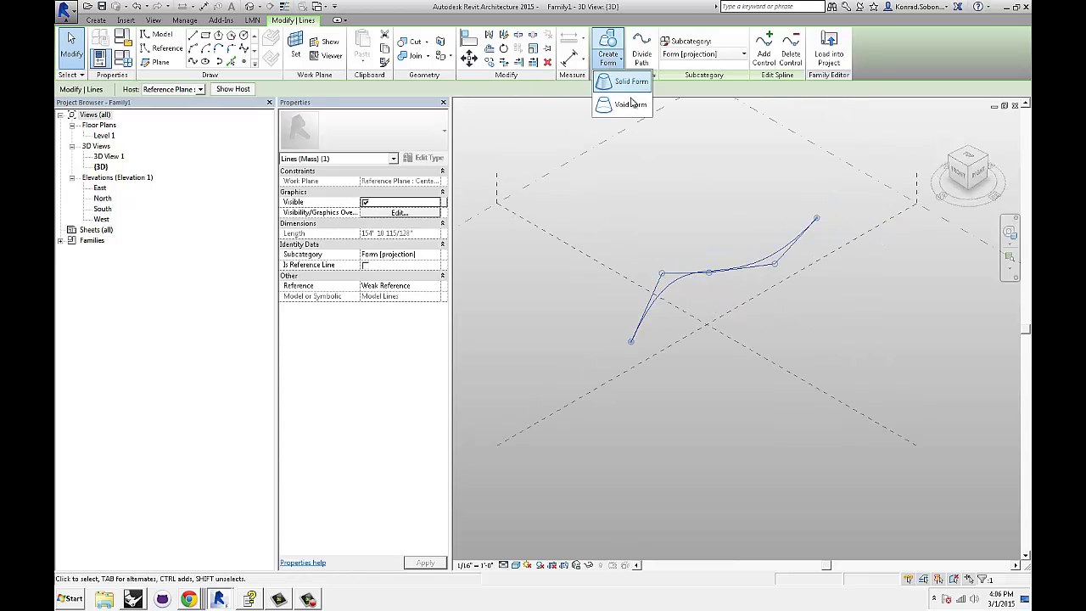
{"action": "left_click", "coordinate": [630, 82]}
{"action": "key", "text": "Escape"}
{"action": "middle_click_drag", "start_coordinate": [685, 315], "coordinate": [710, 320], "text": "shift"}
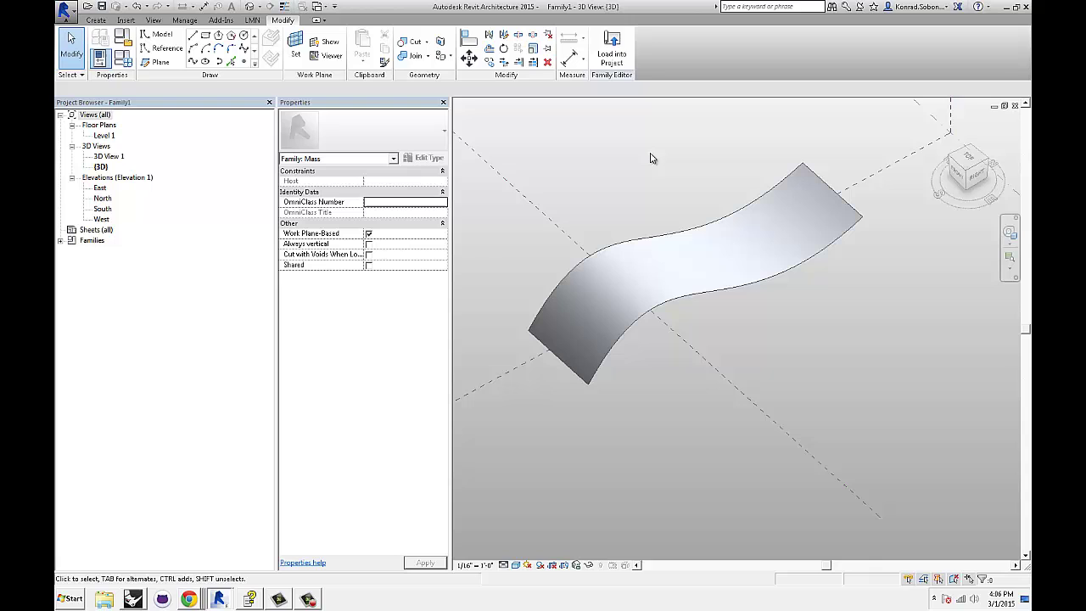
- Load the mass family into the project and place one instance on the Level 1 floor plan
{"action": "left_click", "coordinate": [612, 49]}
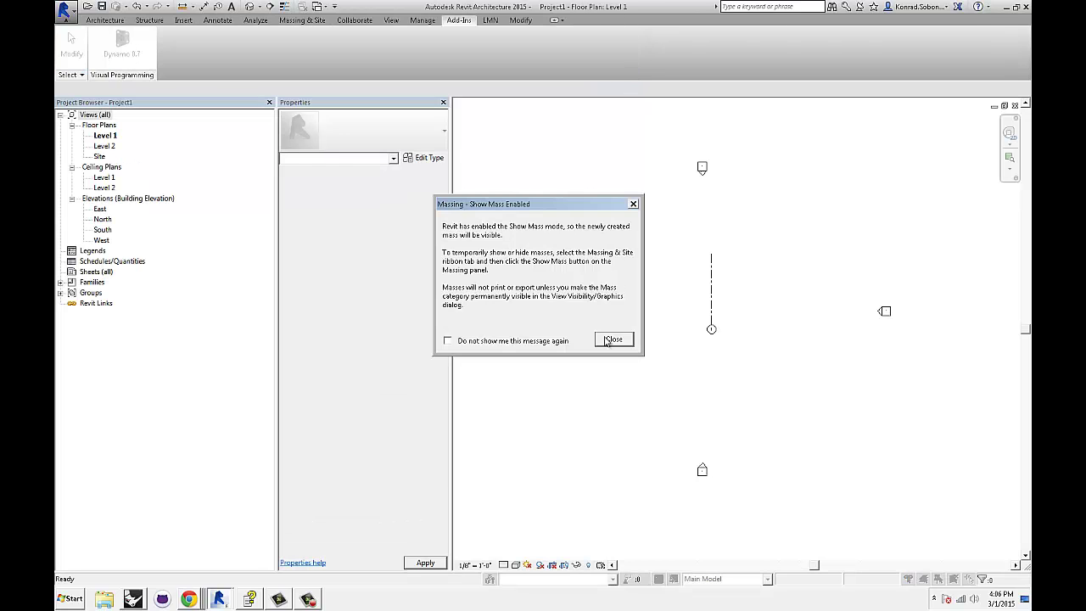
{"action": "left_click", "coordinate": [614, 339]}
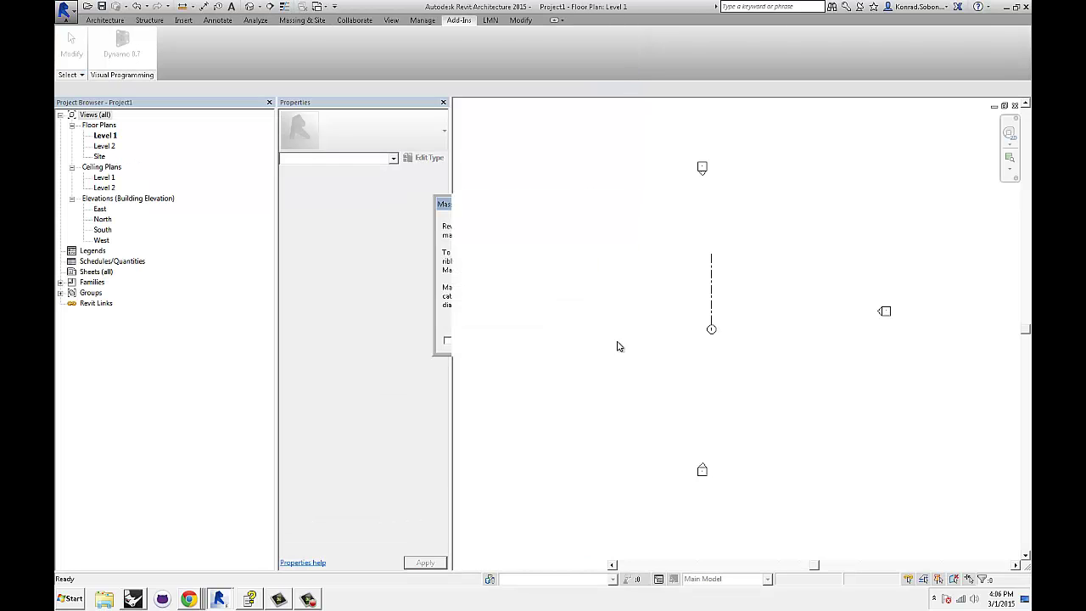
{"action": "left_click", "coordinate": [680, 407]}
{"action": "key", "text": "Escape"}
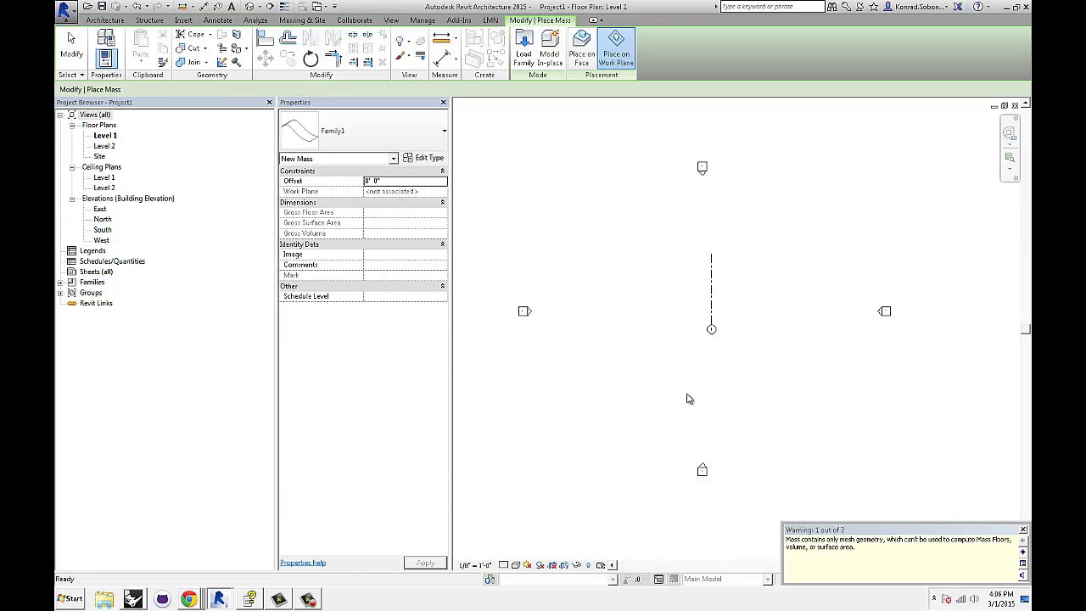
- Open the project's default 3D view to show the placed mass at an angle
{"action": "middle_click_drag", "start_coordinate": [760, 363], "coordinate": [685, 367]}
{"action": "left_click", "coordinate": [249, 6]}
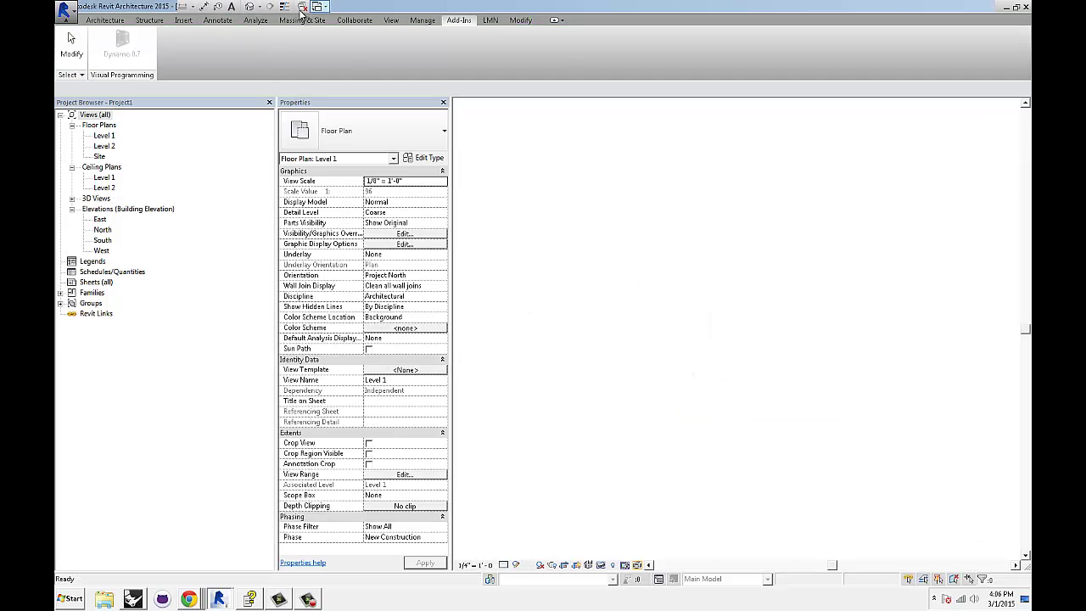
{"action": "middle_click_drag", "start_coordinate": [623, 217], "coordinate": [684, 309], "text": "shift"}
{"action": "left_click", "coordinate": [683, 301]}
{"action": "middle_click_drag", "start_coordinate": [713, 345], "coordinate": [680, 355], "text": "shift"}
{"action": "left_click", "coordinate": [739, 337]}
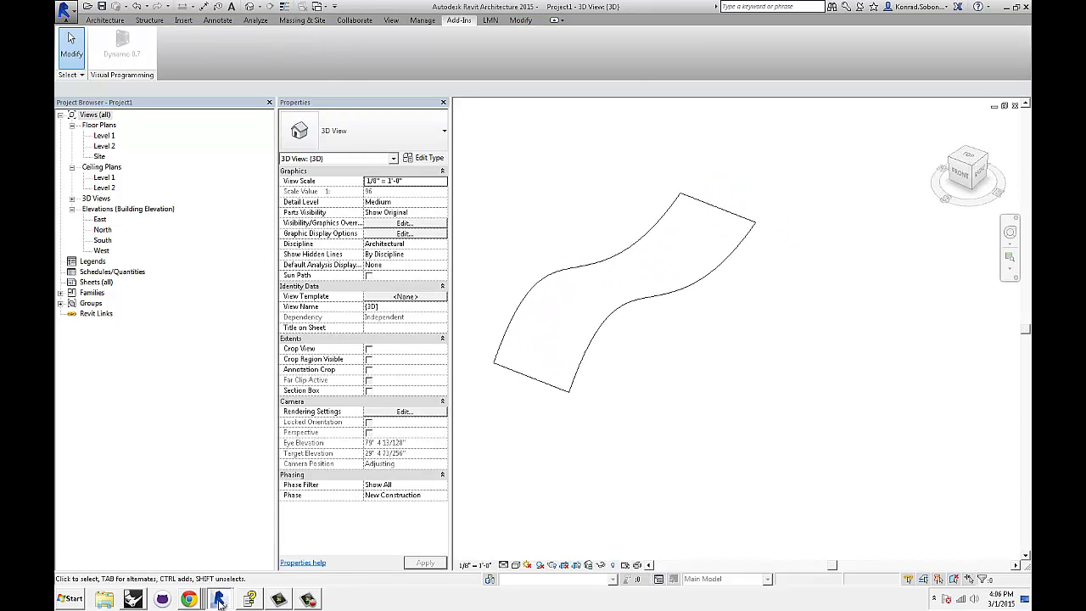
- Switch to Dynamo and arrange its window beside the Revit 3D view so the mass remains reachable
{"action": "mouse_move", "coordinate": [219, 598]}
{"action": "left_click", "coordinate": [180, 576]}
{"action": "left_click_drag", "start_coordinate": [670, 7], "coordinate": [56, 64]}
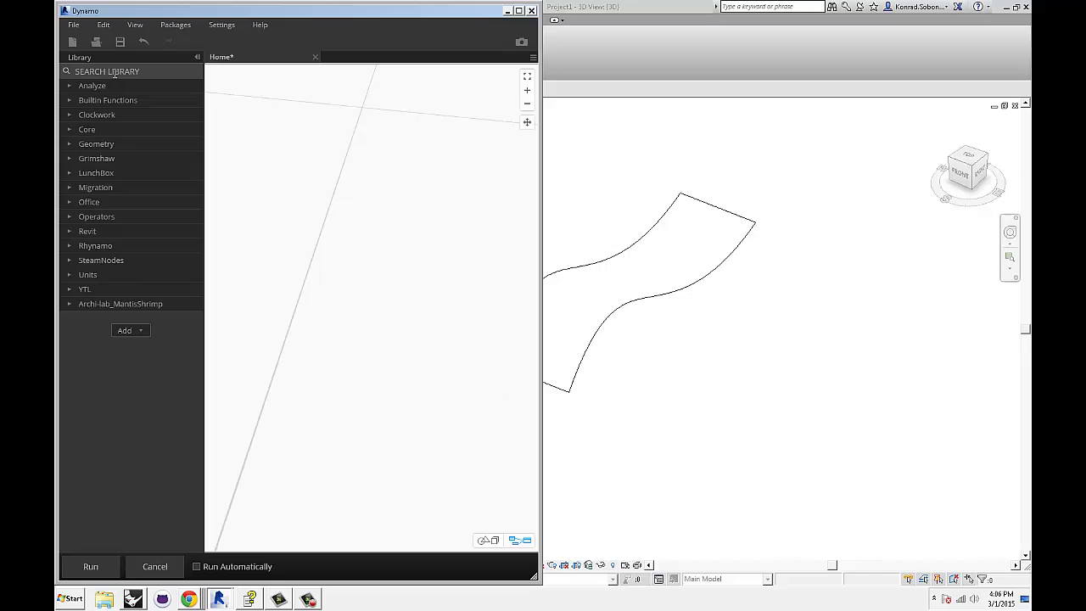
- Add a Select Face node and pick the wavy surface of the mass in Revit as its face
{"action": "left_click", "coordinate": [115, 72]}
{"action": "type", "text": "select"}
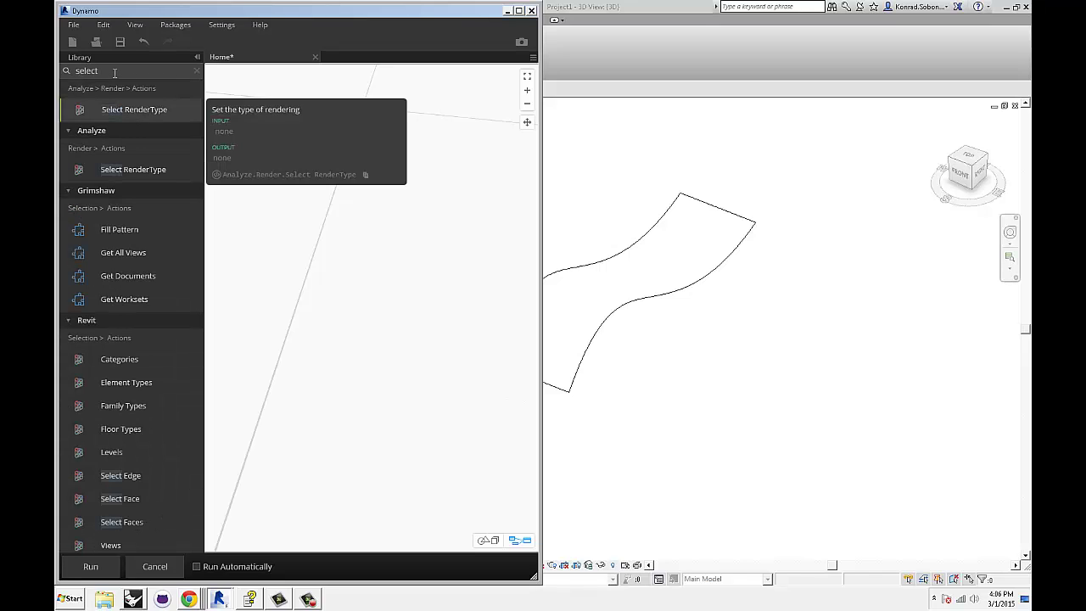
{"action": "left_click", "coordinate": [119, 499]}
{"action": "left_click", "coordinate": [340, 270]}
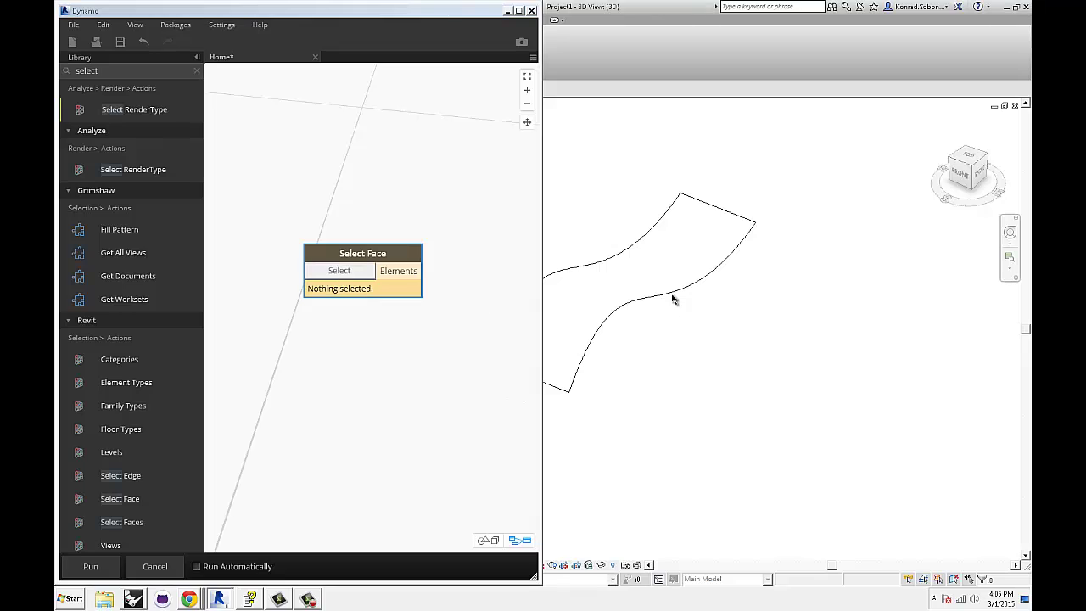
{"action": "left_click", "coordinate": [673, 296]}
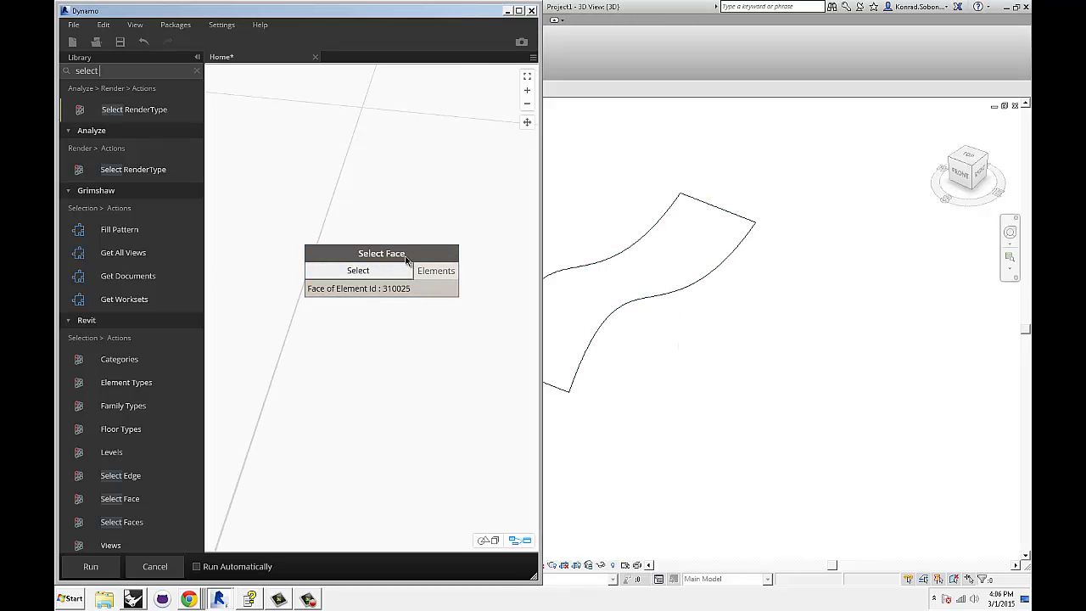
- Reposition the Select Face node on the canvas and maximize the Dynamo window
{"action": "left_click_drag", "start_coordinate": [406, 258], "coordinate": [318, 234]}
{"action": "left_click", "coordinate": [411, 336]}
{"action": "left_click", "coordinate": [518, 11]}
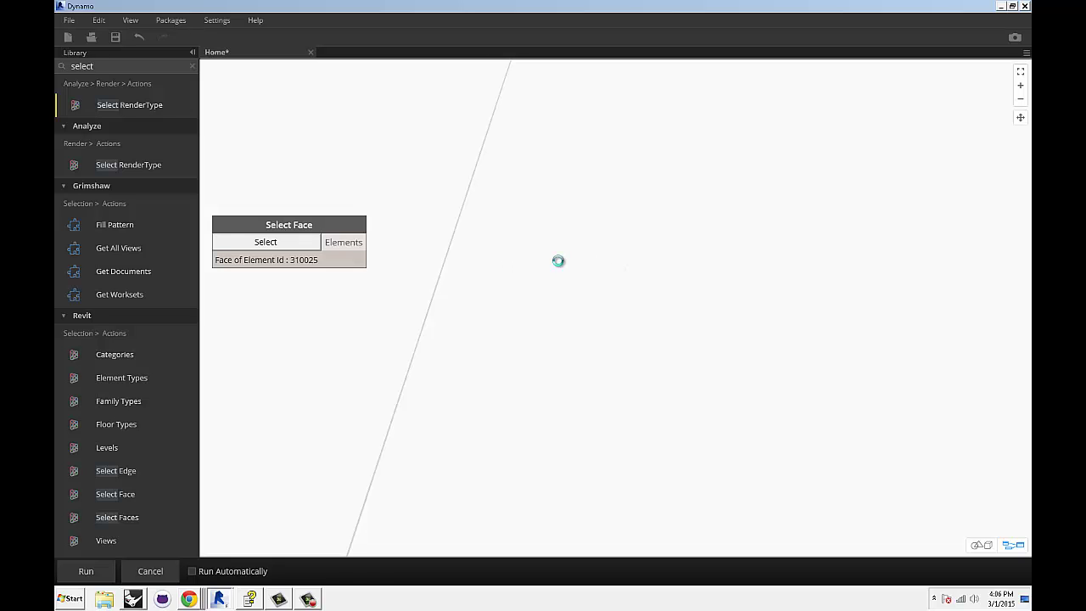
- Run the graph with the background preview framed to display the selected face
{"action": "key", "text": "ctrl+g"}
{"action": "scroll", "coordinate": [560, 263], "scroll_direction": "down", "scroll_amount": 8}
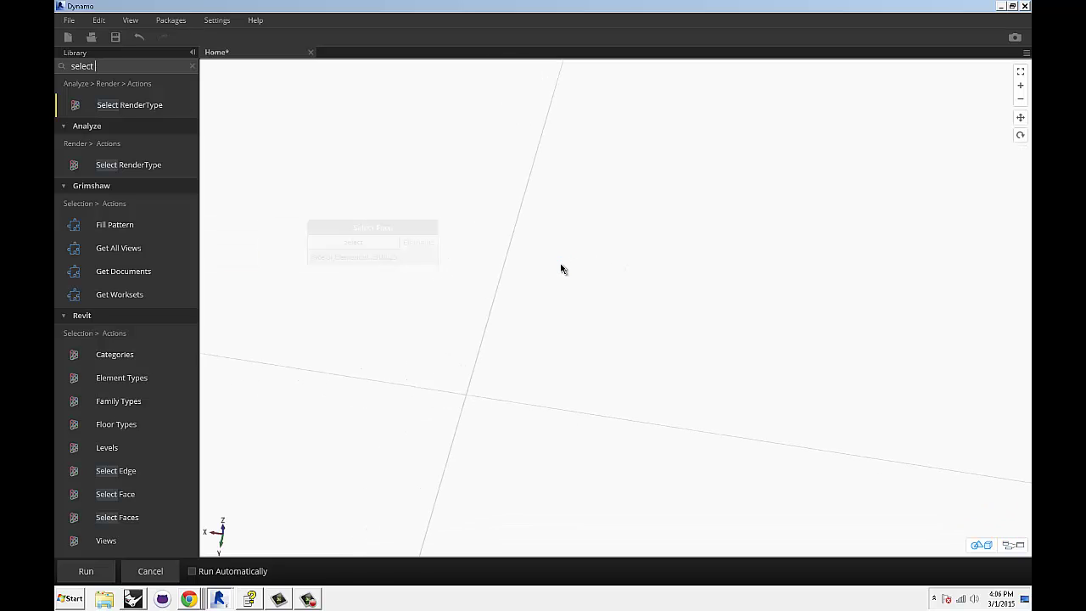
{"action": "scroll", "coordinate": [624, 307], "scroll_direction": "down", "scroll_amount": 10}
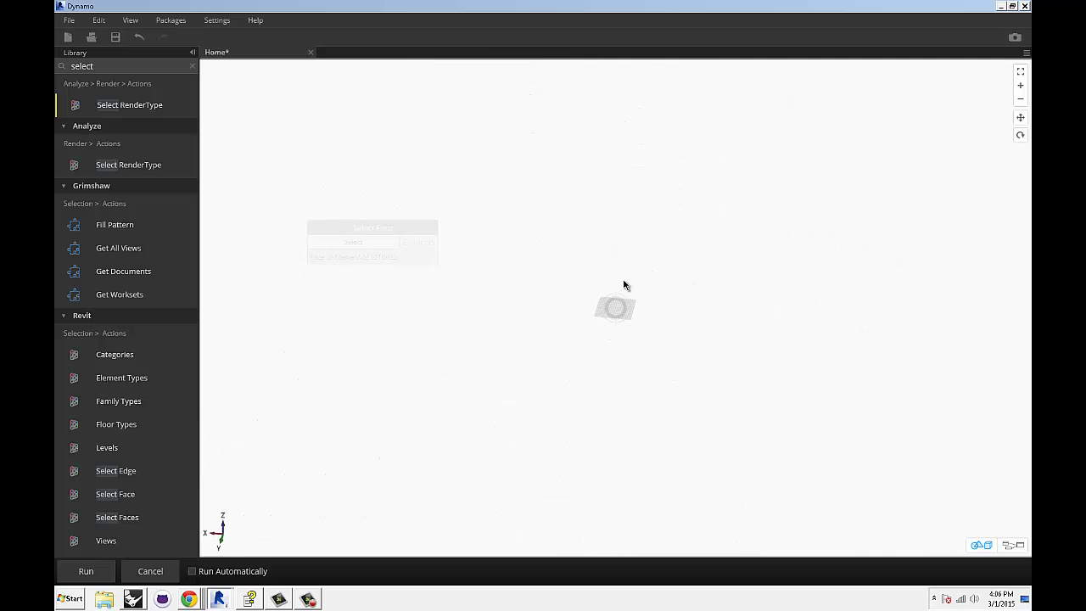
{"action": "scroll", "coordinate": [354, 492], "scroll_direction": "up", "scroll_amount": 4}
{"action": "key", "text": "ctrl+b"}
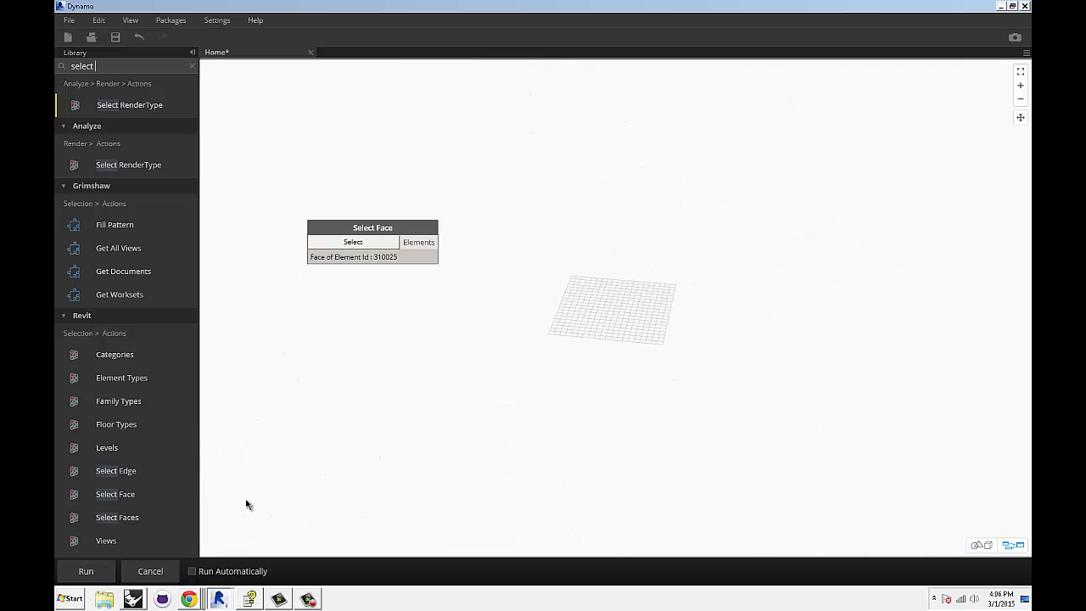
{"action": "left_click", "coordinate": [86, 571]}
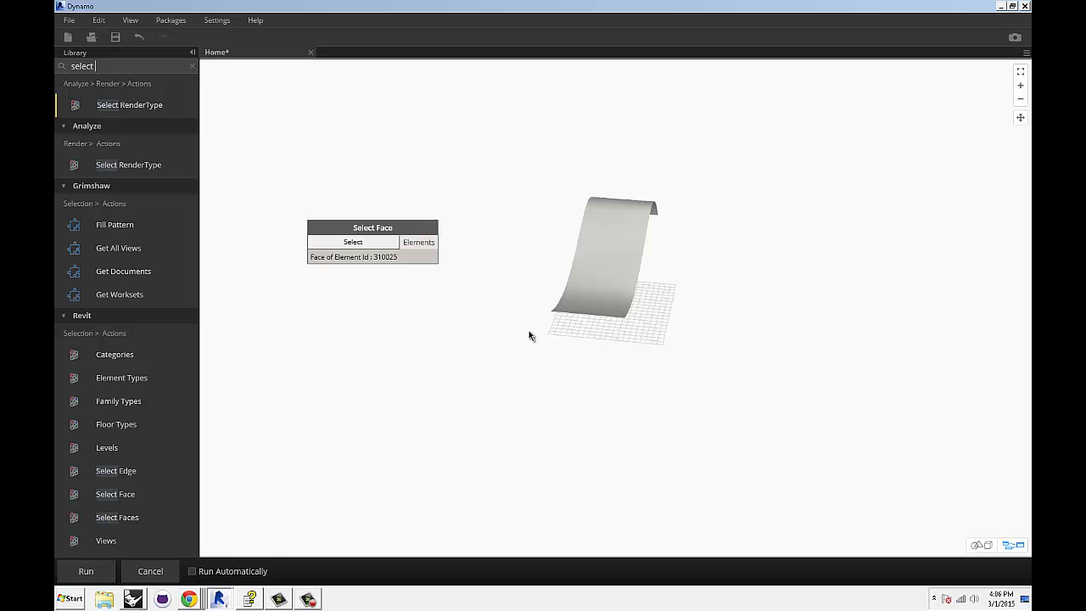
- Show the previewed surface at an angle and move the Select Face node clear of it
{"action": "scroll", "coordinate": [536, 330], "scroll_direction": "down", "scroll_amount": 1}
{"action": "scroll", "coordinate": [632, 268], "scroll_direction": "up", "scroll_amount": 1}
{"action": "key", "text": "ctrl+b"}
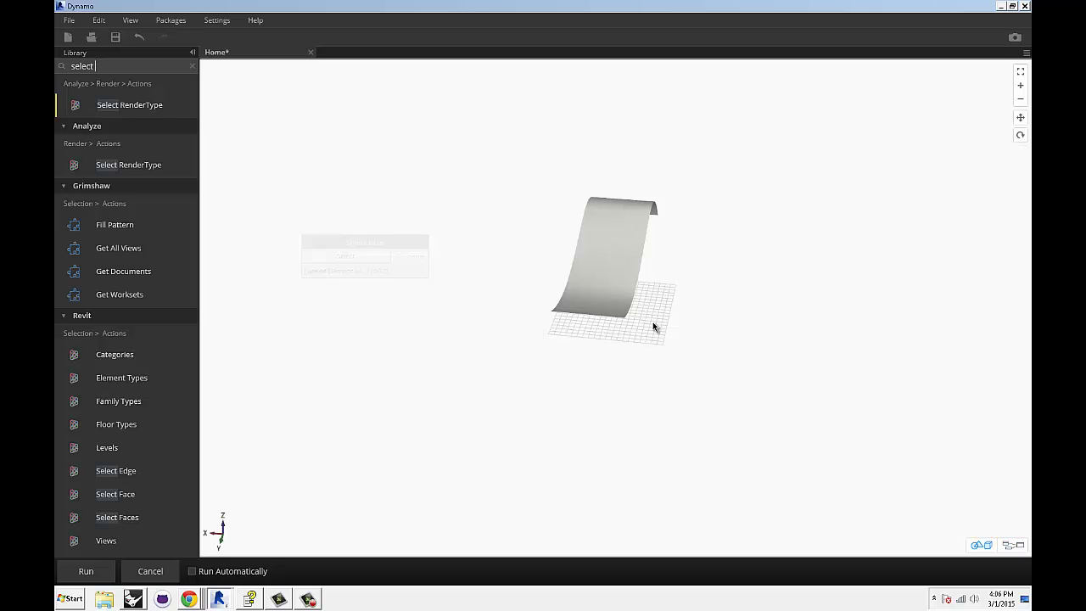
{"action": "mouse_move", "coordinate": [650, 320]}
{"action": "right_mouse_down"}
{"action": "mouse_move", "coordinate": [618, 311]}
{"action": "mouse_move", "coordinate": [557, 339]}
{"action": "mouse_move", "coordinate": [536, 369]}
{"action": "mouse_move", "coordinate": [817, 208]}
{"action": "mouse_move", "coordinate": [596, 337]}
{"action": "mouse_move", "coordinate": [650, 317]}
{"action": "mouse_move", "coordinate": [670, 322]}
{"action": "right_mouse_up"}
{"action": "key", "text": "ctrl+b"}
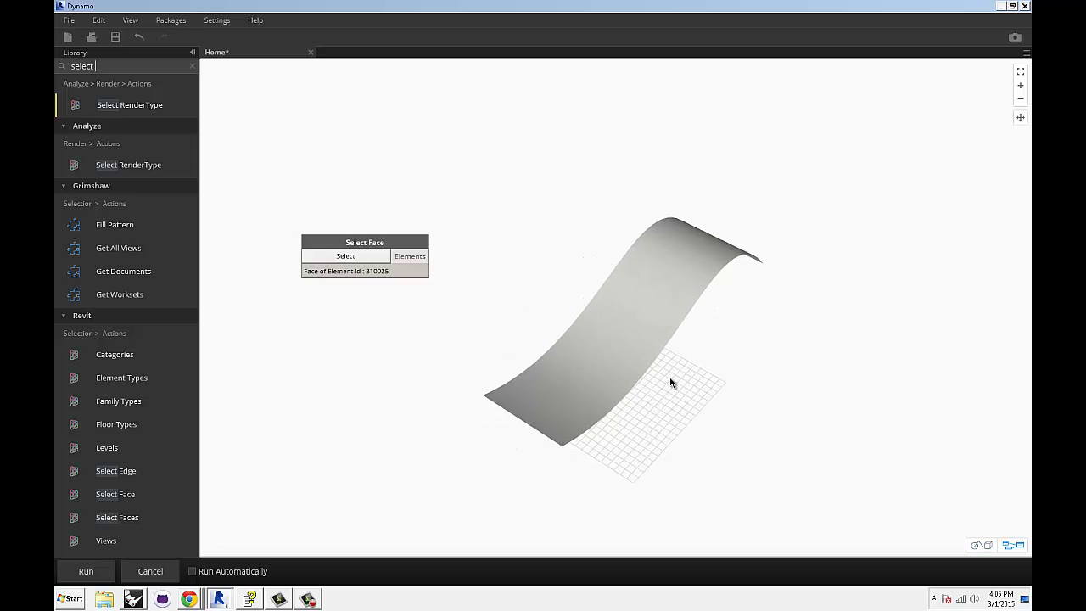
{"action": "middle_click_drag", "start_coordinate": [487, 290], "coordinate": [502, 254]}
{"action": "scroll", "coordinate": [492, 252], "scroll_direction": "up", "scroll_amount": 1}
{"action": "left_click_drag", "start_coordinate": [405, 200], "coordinate": [386, 161]}
{"action": "left_click", "coordinate": [505, 148]}
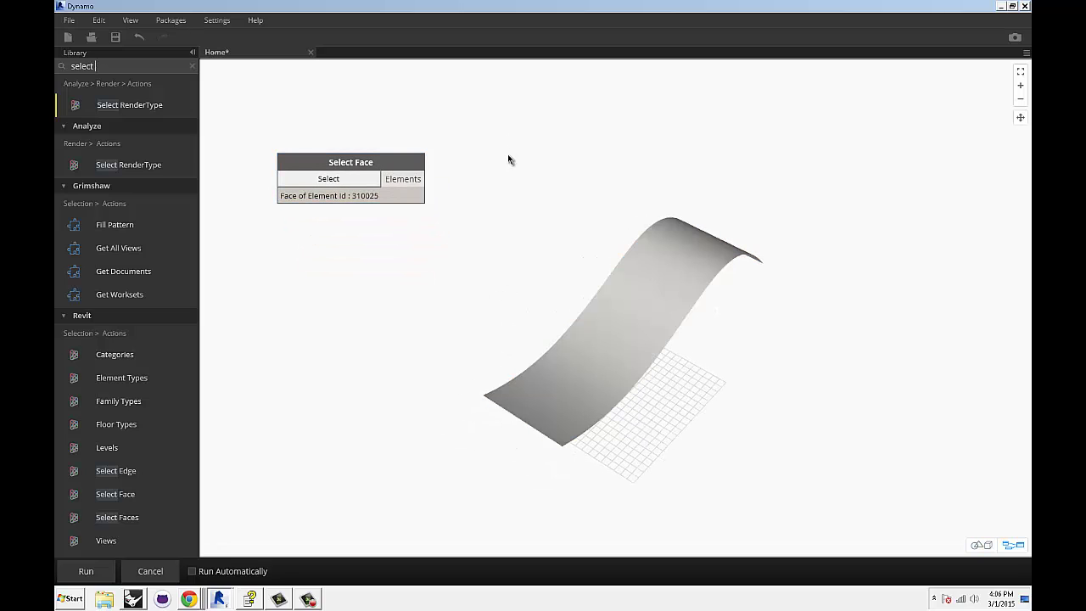
{"action": "middle_click_drag", "start_coordinate": [506, 159], "coordinate": [490, 164]}
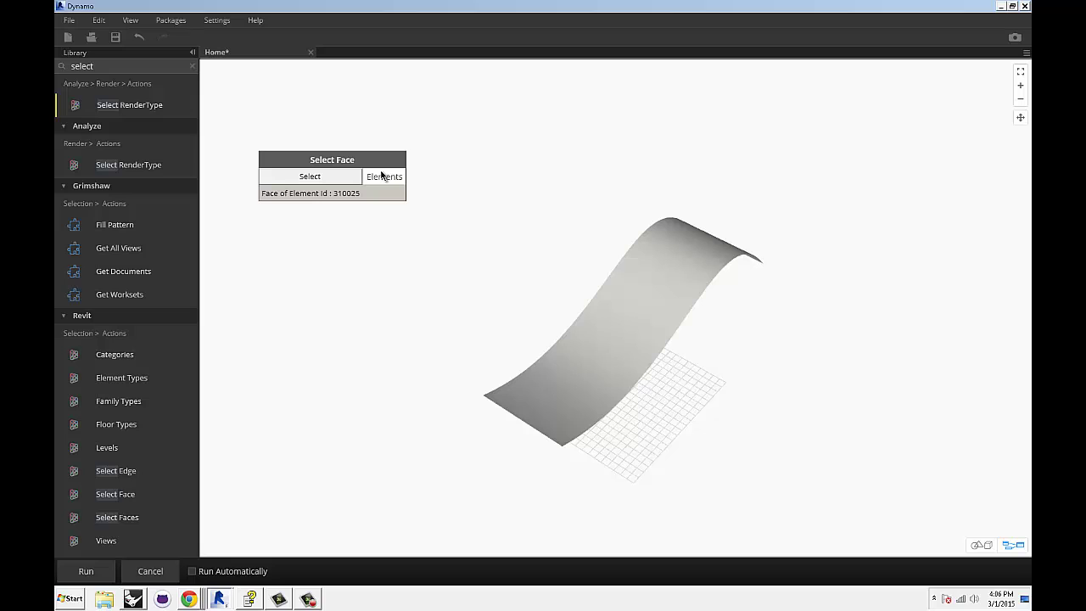
- Connect the Select Face node's Elements output to a new Watch node and run the graph to inspect it
{"action": "left_click", "coordinate": [64, 70]}
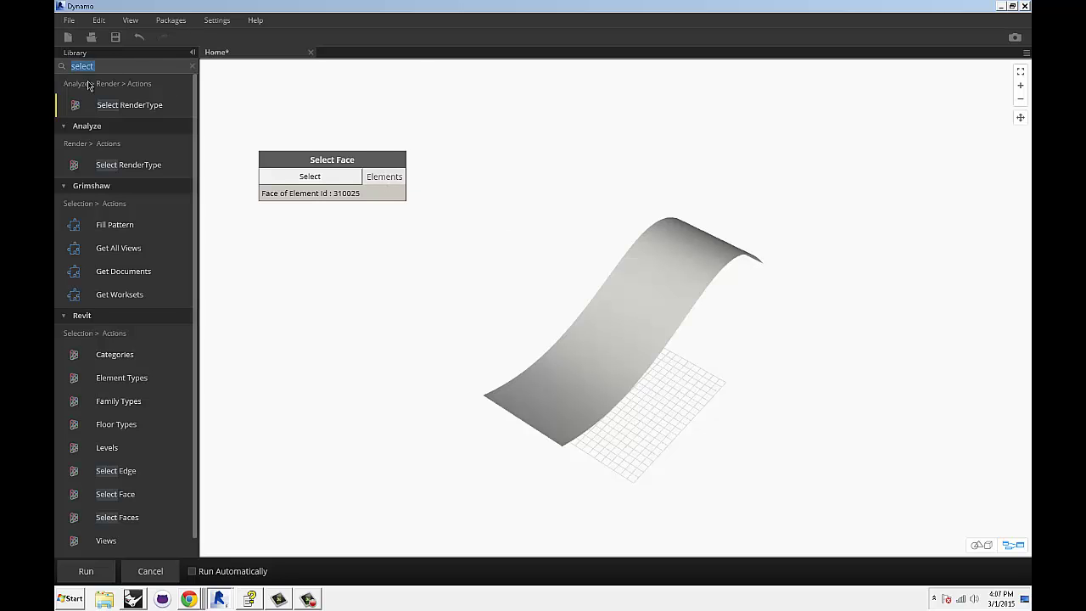
{"action": "type", "text": "watch"}
{"action": "key", "text": "Return"}
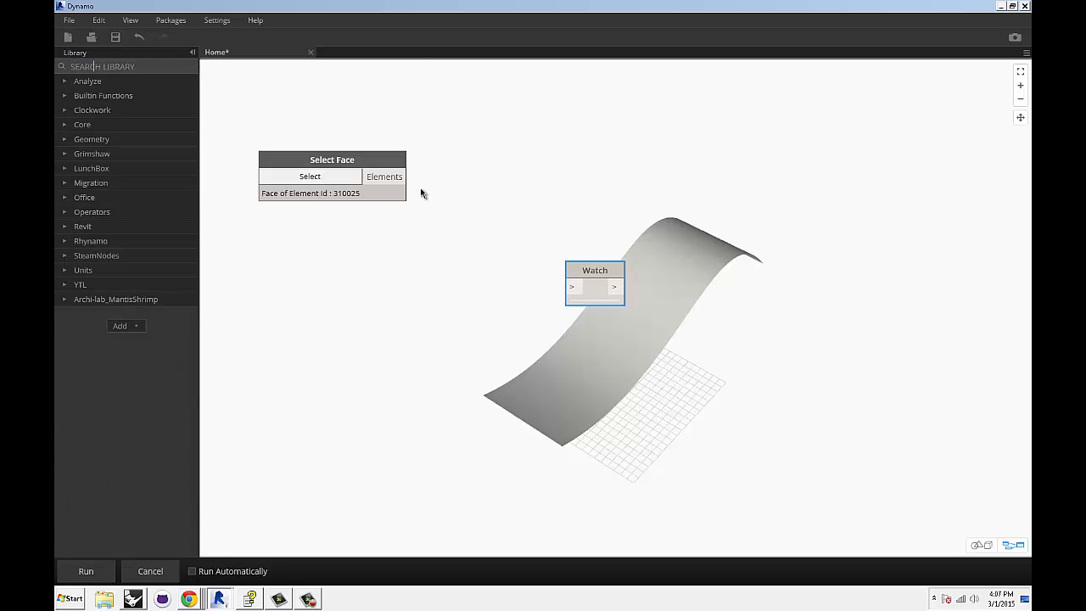
{"action": "left_click_drag", "start_coordinate": [408, 176], "coordinate": [578, 164]}
{"action": "left_click", "coordinate": [85, 571]}
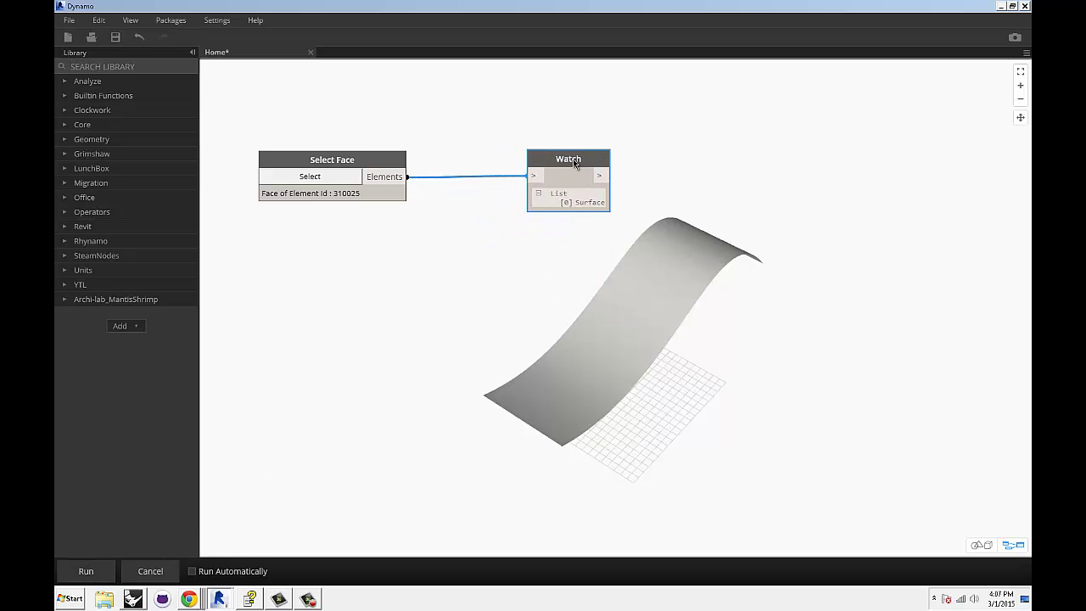
{"action": "left_click", "coordinate": [469, 281]}
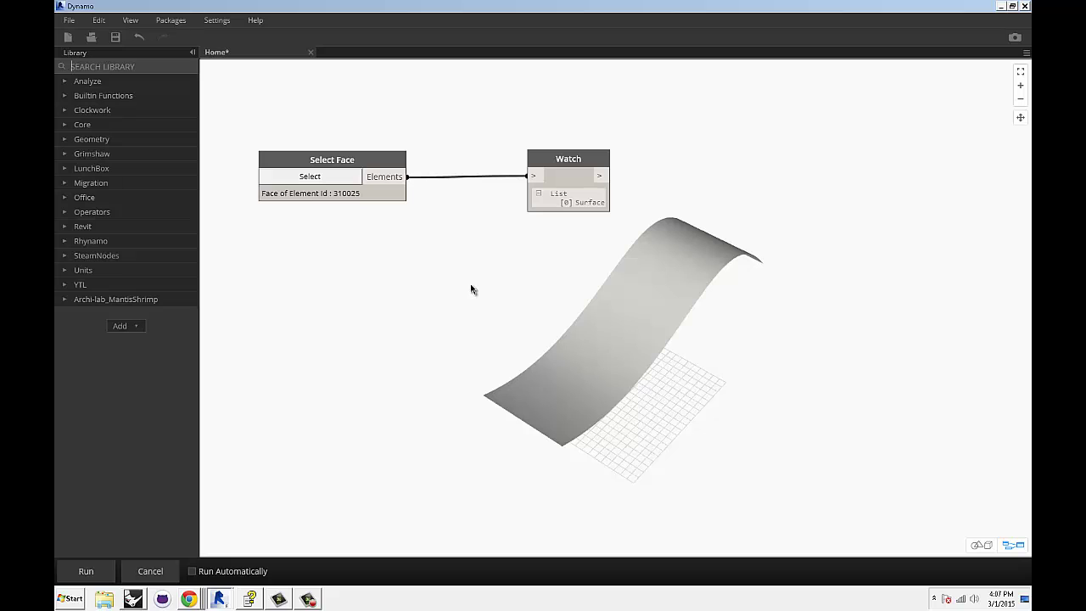
- Search the node library for nurbs and add a Curve.ToNurbsCurve node
{"action": "middle_click_drag", "start_coordinate": [470, 284], "coordinate": [469, 243]}
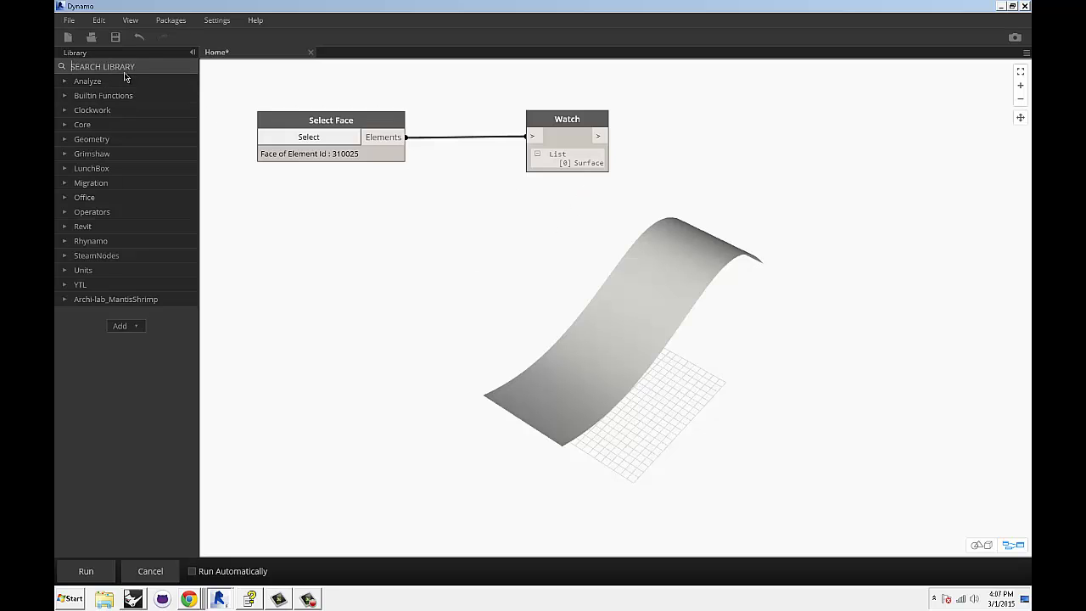
{"action": "type", "text": "n"}
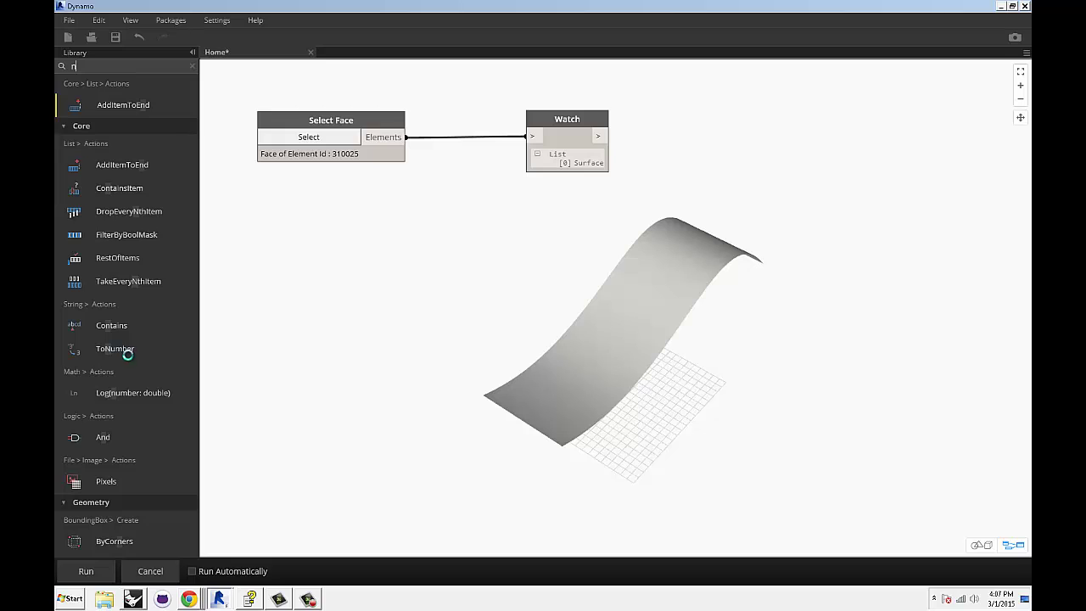
{"action": "type", "text": "urbs"}
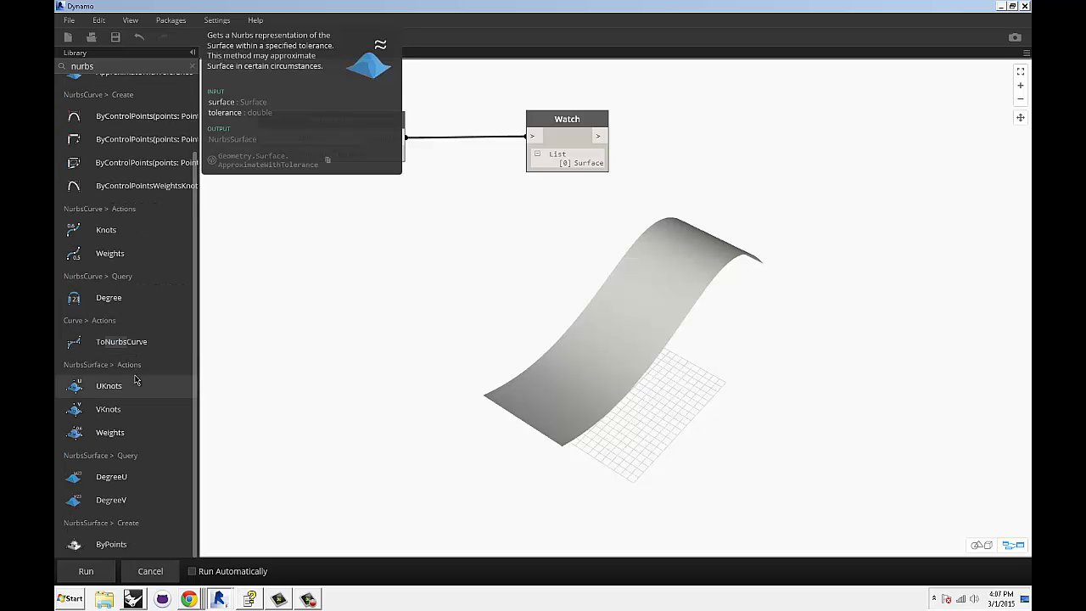
{"action": "left_click", "coordinate": [136, 341]}
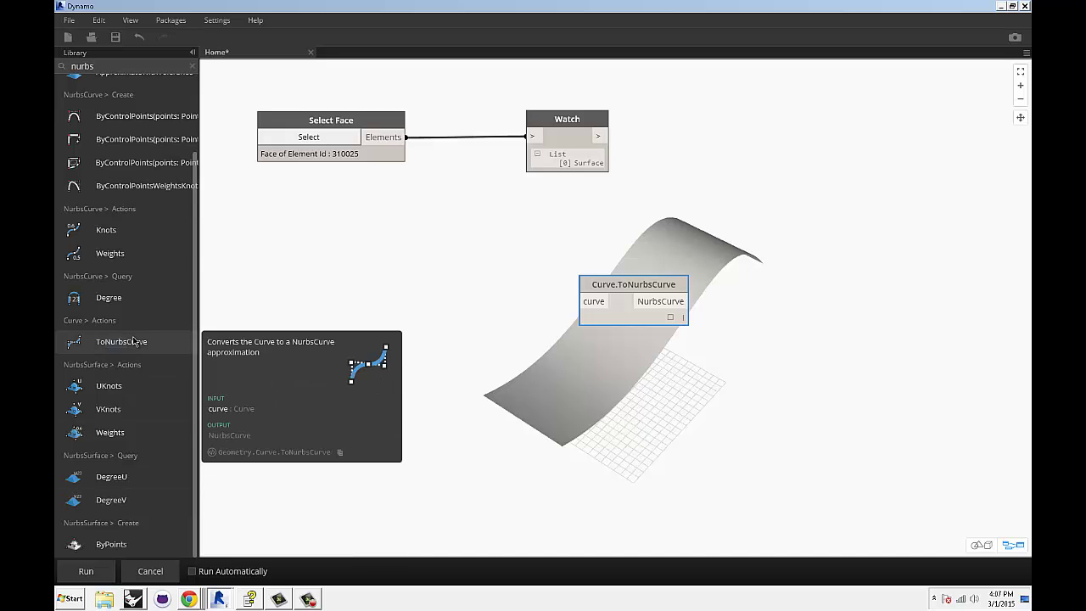
{"action": "scroll", "coordinate": [134, 341], "scroll_direction": "up", "scroll_amount": 2}
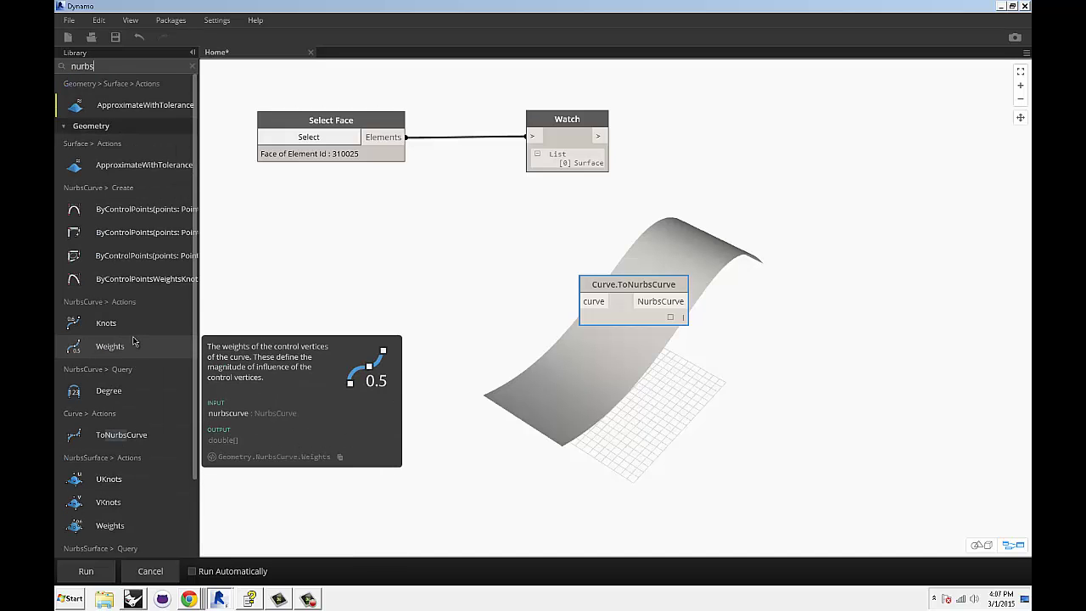
{"action": "scroll", "coordinate": [134, 341], "scroll_direction": "down", "scroll_amount": 2}
- Search the library for tonurbs, add a Surface.ToNurbsSurface node, and delete the Curve.ToNurbsCurve node
{"action": "double_click", "coordinate": [112, 67]}
{"action": "key", "text": "BackSpace"}
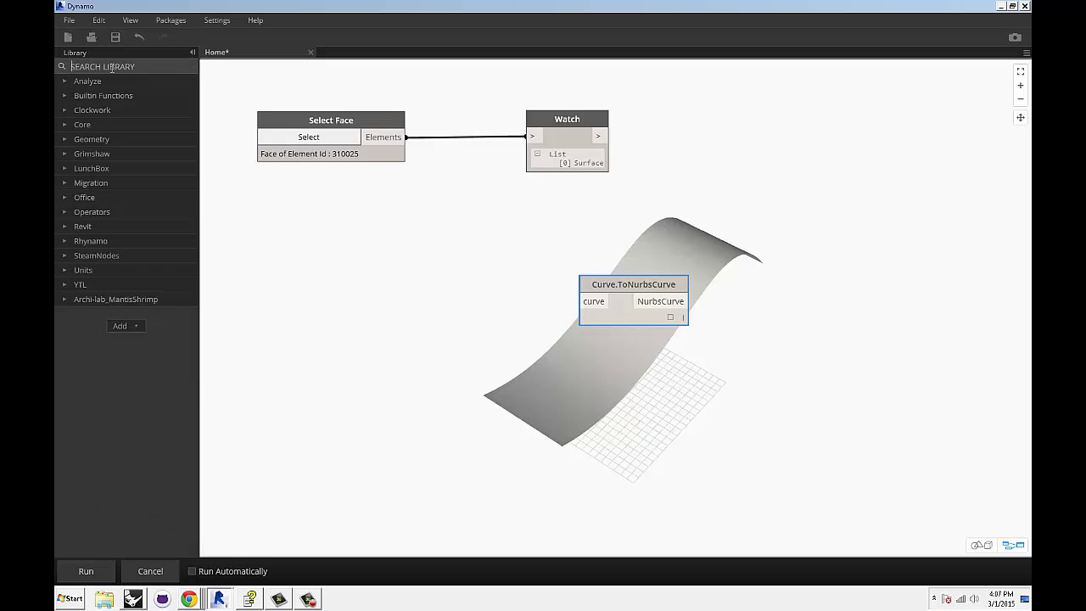
{"action": "type", "text": "t"}
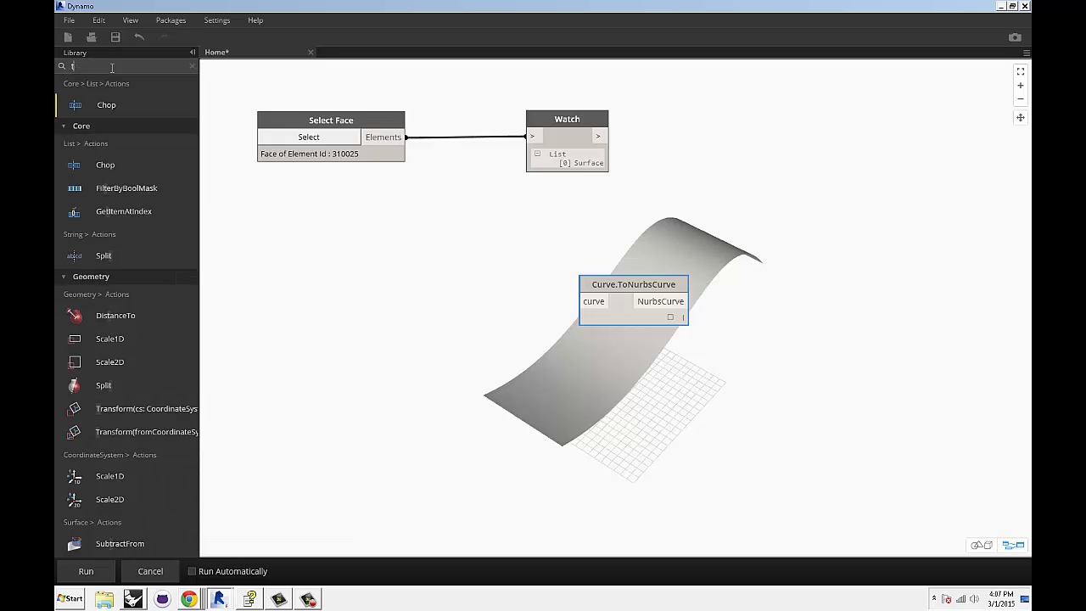
{"action": "type", "text": "o"}
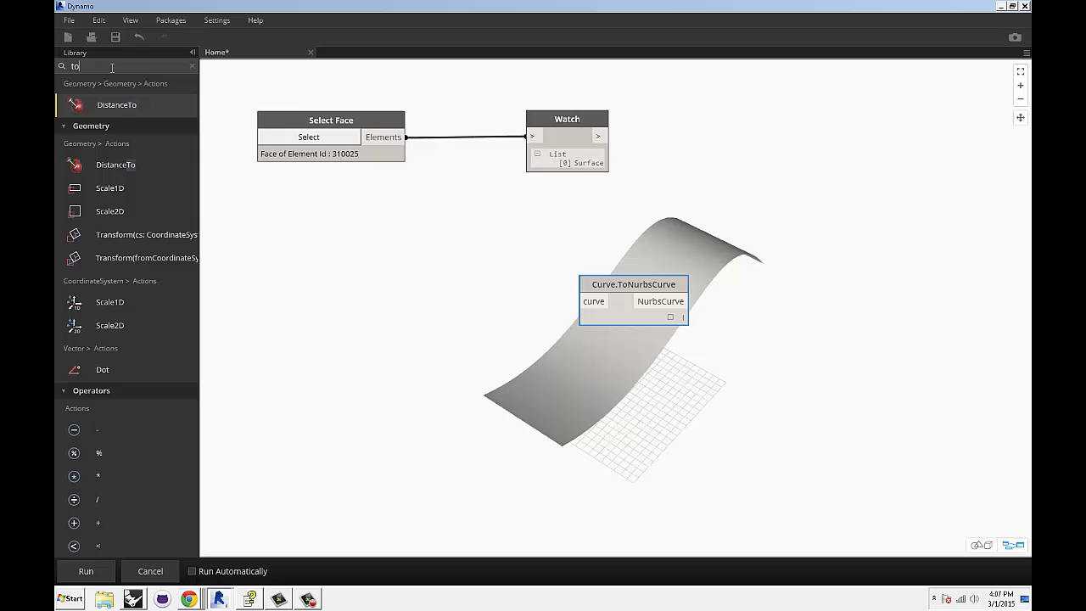
{"action": "type", "text": "nurbs"}
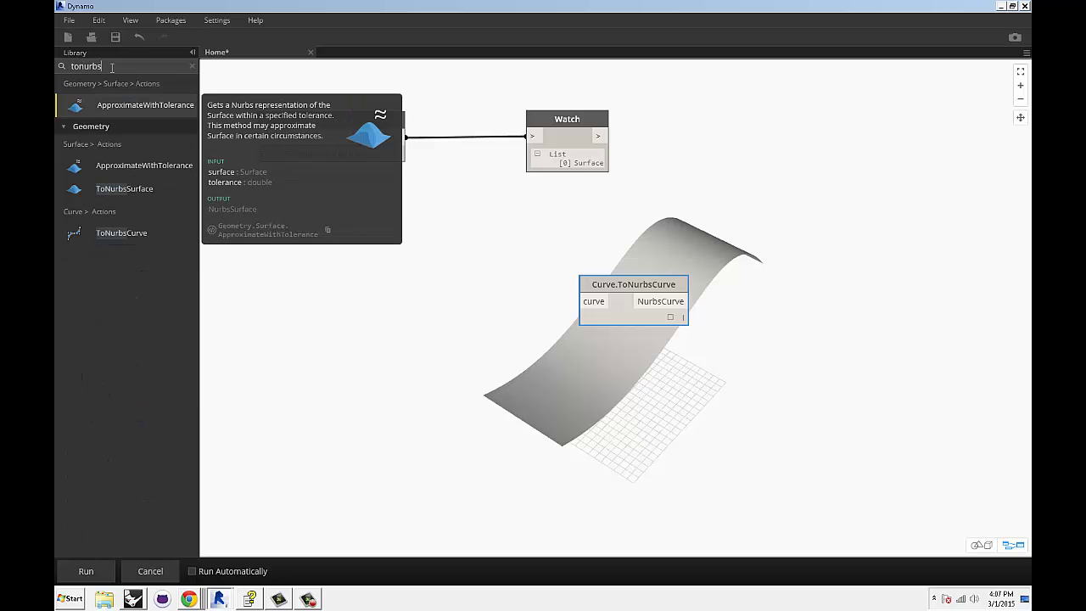
{"action": "left_click", "coordinate": [124, 189]}
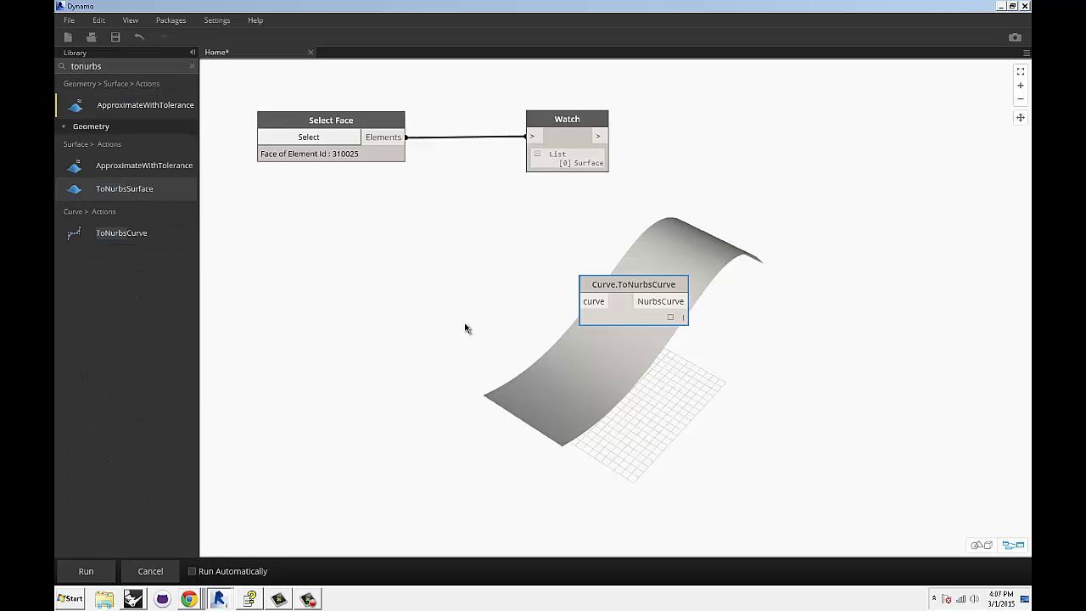
{"action": "left_click", "coordinate": [613, 305]}
{"action": "key", "text": "Delete"}
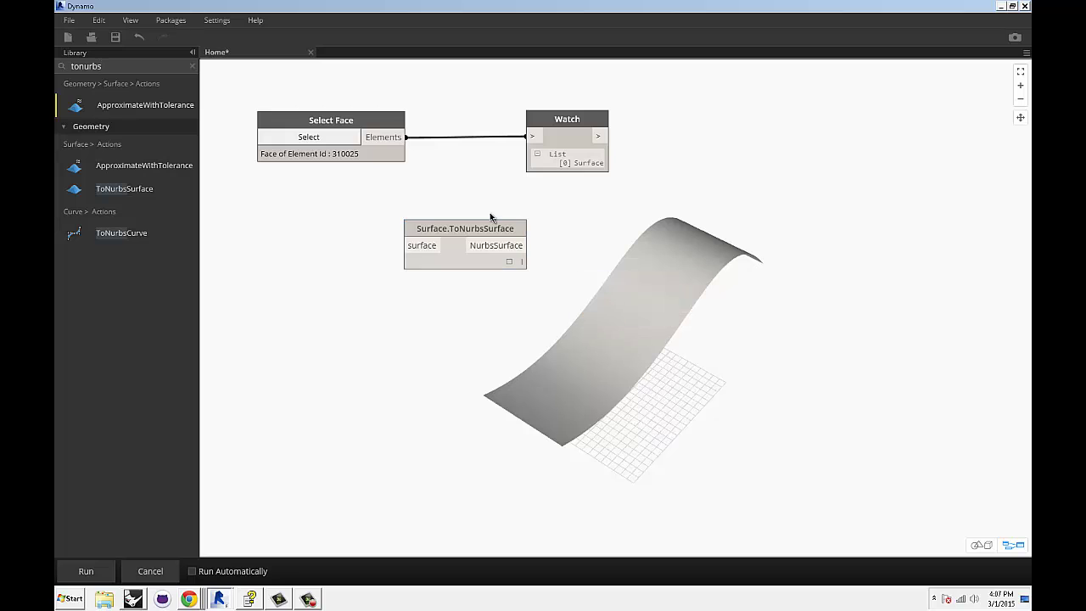
- Route the Select Face output through Surface.ToNurbsSurface into the Watch node and run the graph
{"action": "left_click_drag", "start_coordinate": [406, 136], "coordinate": [431, 248]}
{"action": "left_click", "coordinate": [431, 248]}
{"action": "left_click", "coordinate": [525, 245]}
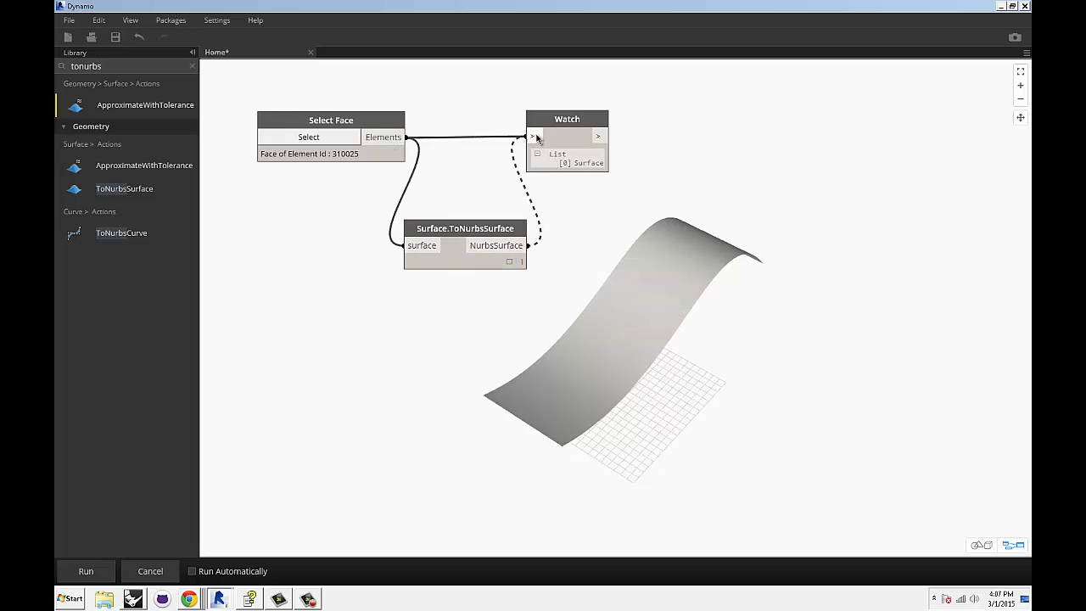
{"action": "left_click", "coordinate": [528, 137]}
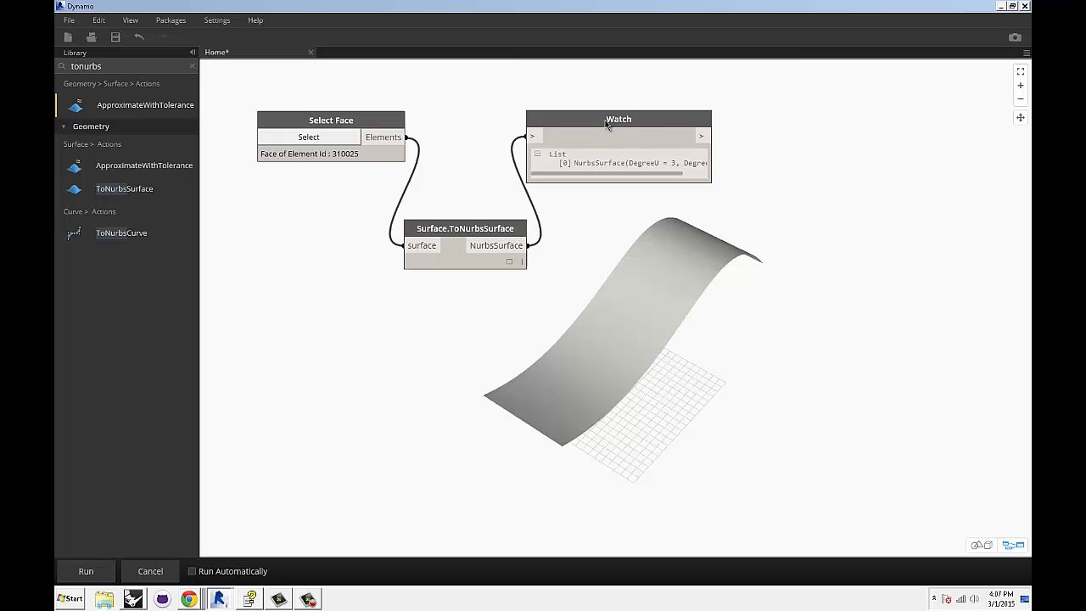
- Line up Surface.ToNurbsSurface between Select Face and Watch, leaving a wide gap before the Watch node
{"action": "left_click_drag", "start_coordinate": [606, 124], "coordinate": [692, 127]}
{"action": "left_click", "coordinate": [590, 238]}
{"action": "left_click_drag", "start_coordinate": [462, 233], "coordinate": [482, 123]}
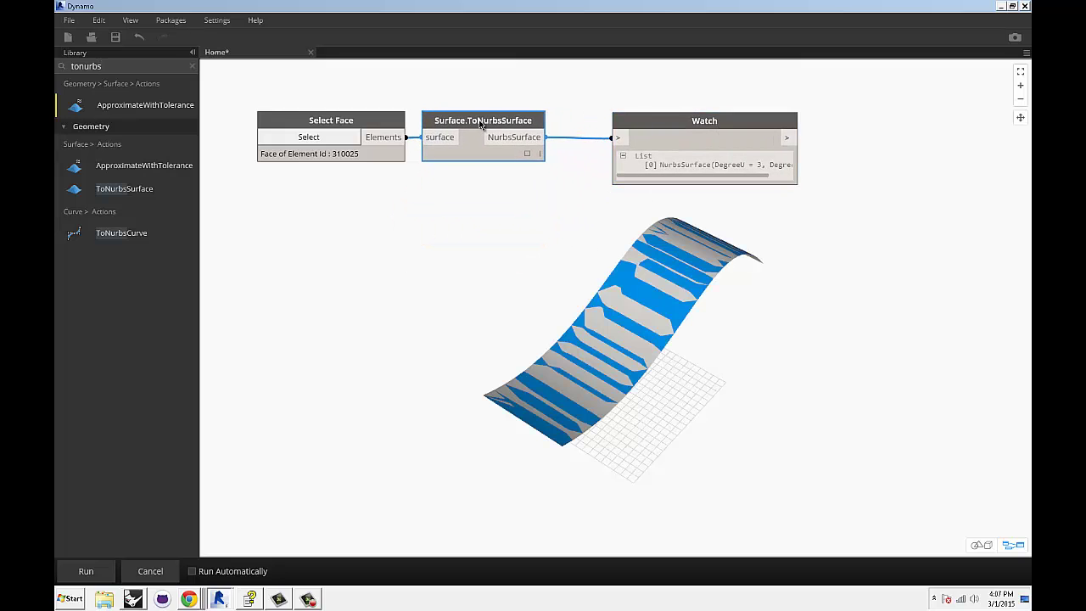
{"action": "left_click", "coordinate": [526, 225]}
{"action": "scroll", "coordinate": [524, 229], "scroll_direction": "up", "scroll_amount": 1}
{"action": "middle_click_drag", "start_coordinate": [565, 226], "coordinate": [539, 224]}
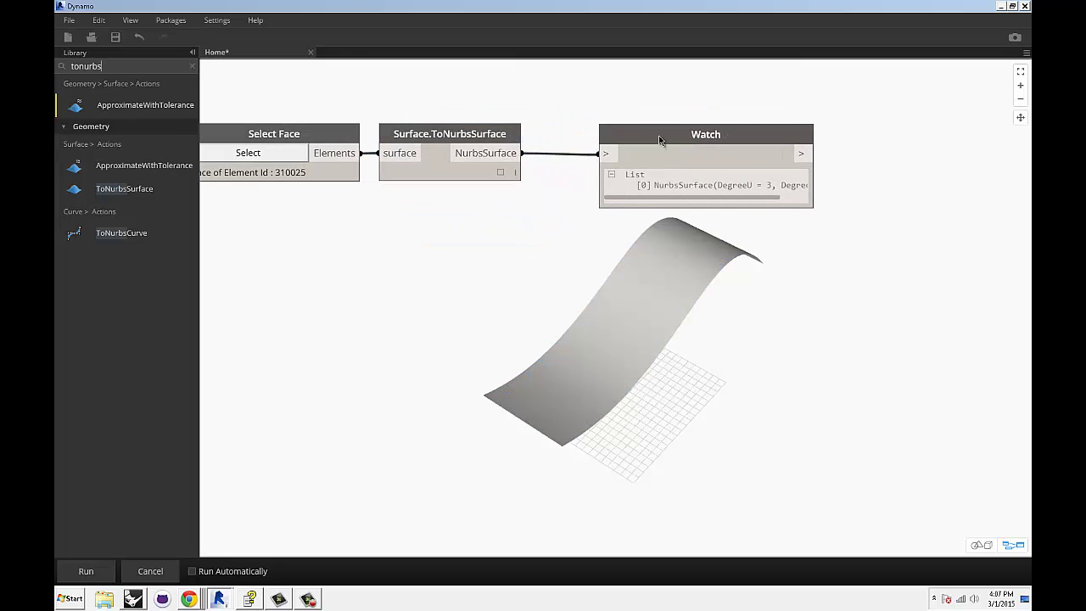
{"action": "left_click_drag", "start_coordinate": [660, 140], "coordinate": [760, 130]}
{"action": "scroll", "coordinate": [618, 142], "scroll_direction": "down", "scroll_amount": 1}
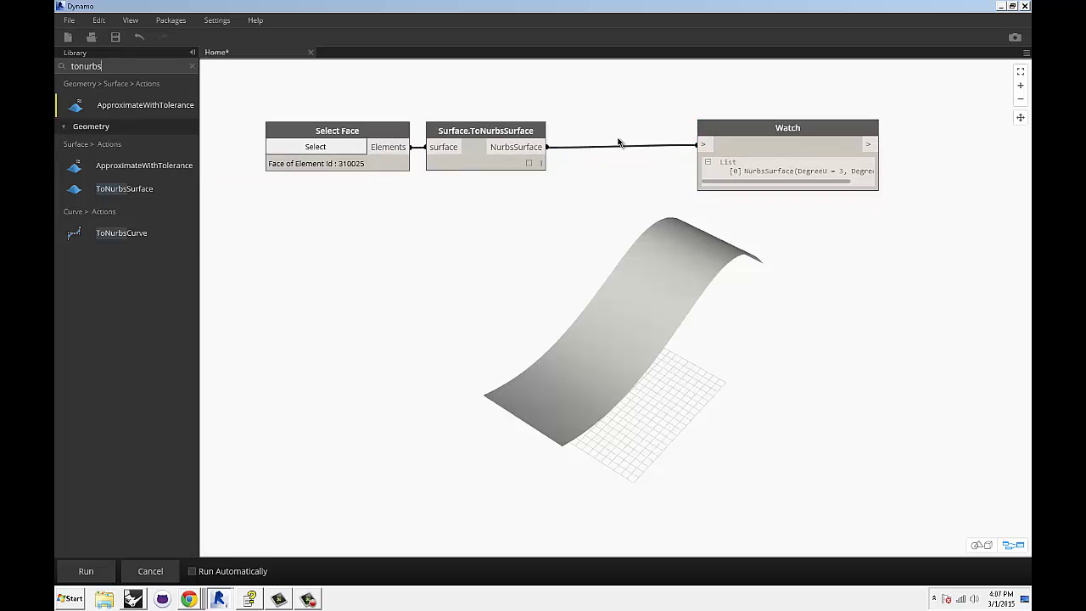
{"action": "middle_click_drag", "start_coordinate": [639, 179], "coordinate": [598, 171]}
{"action": "left_click_drag", "start_coordinate": [755, 174], "coordinate": [713, 170]}
{"action": "middle_click_drag", "start_coordinate": [512, 205], "coordinate": [540, 202]}
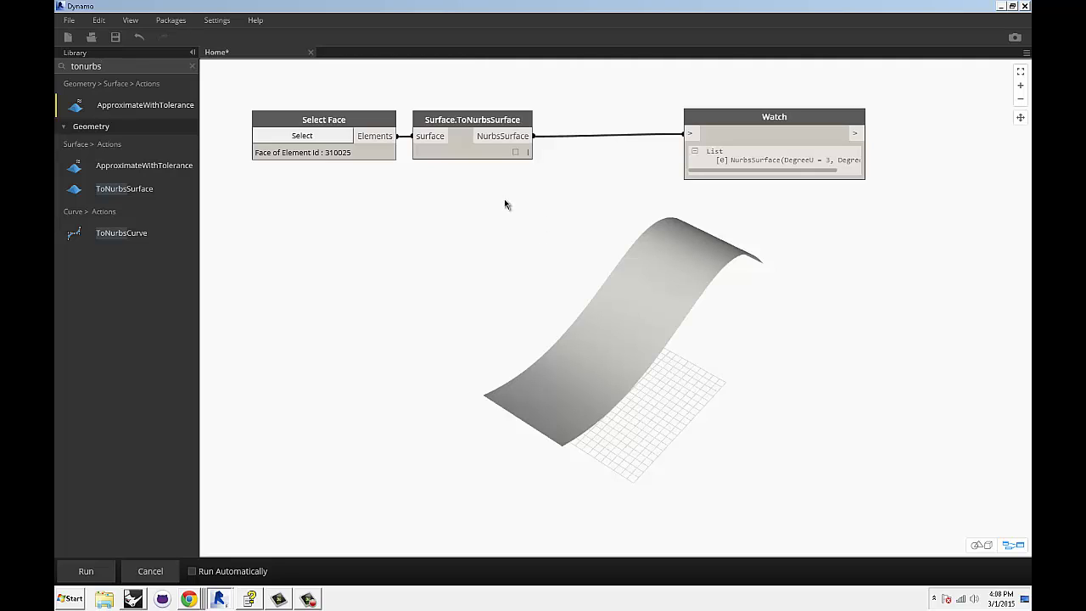
{"action": "left_click", "coordinate": [464, 151]}
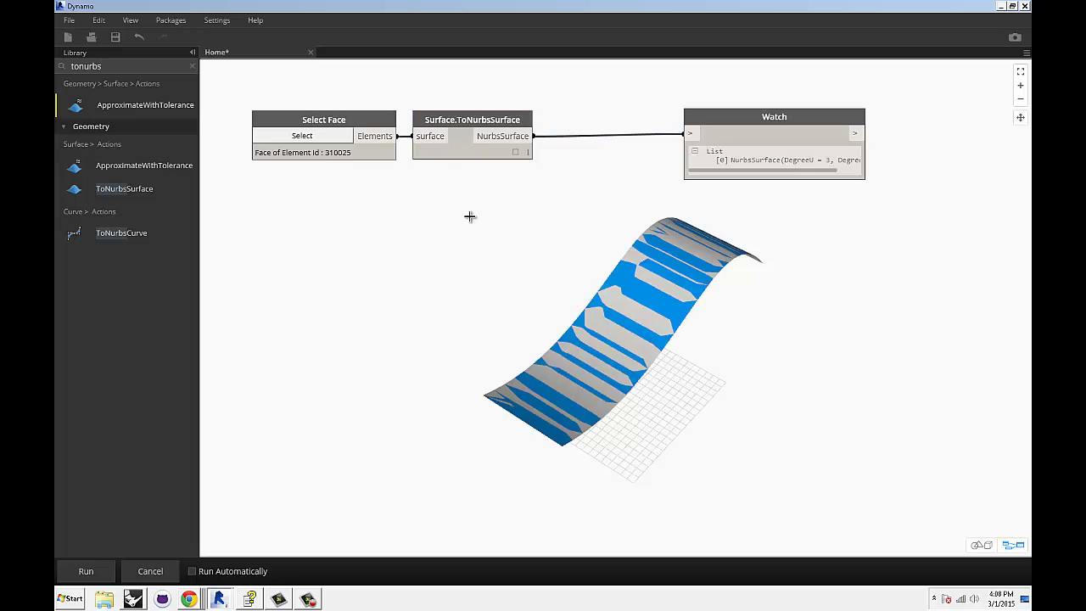
{"action": "left_click", "coordinate": [470, 217]}
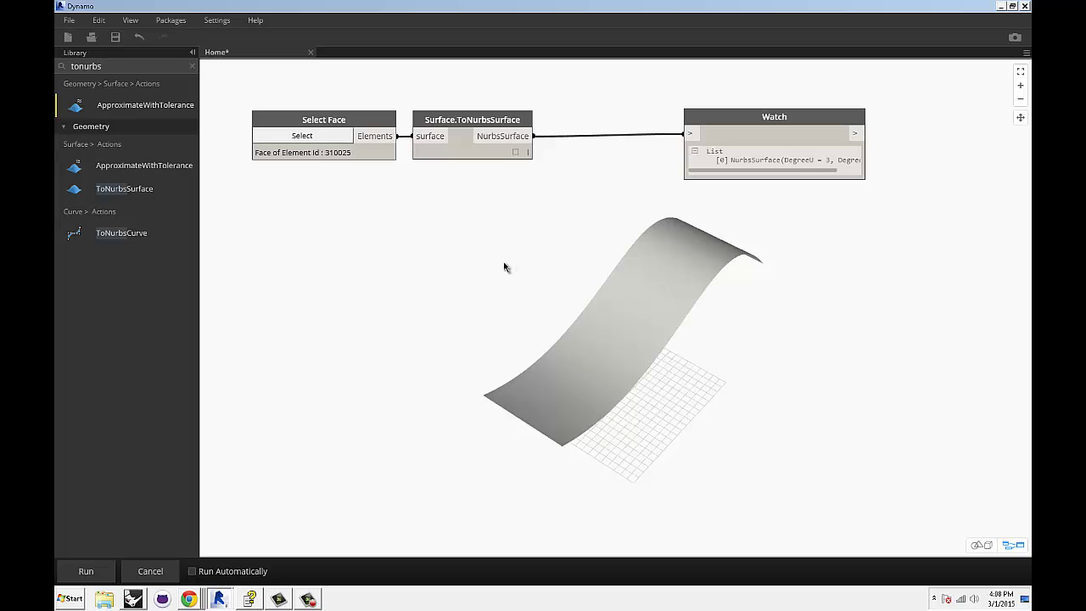
{"action": "middle_click_drag", "start_coordinate": [547, 251], "coordinate": [516, 253]}
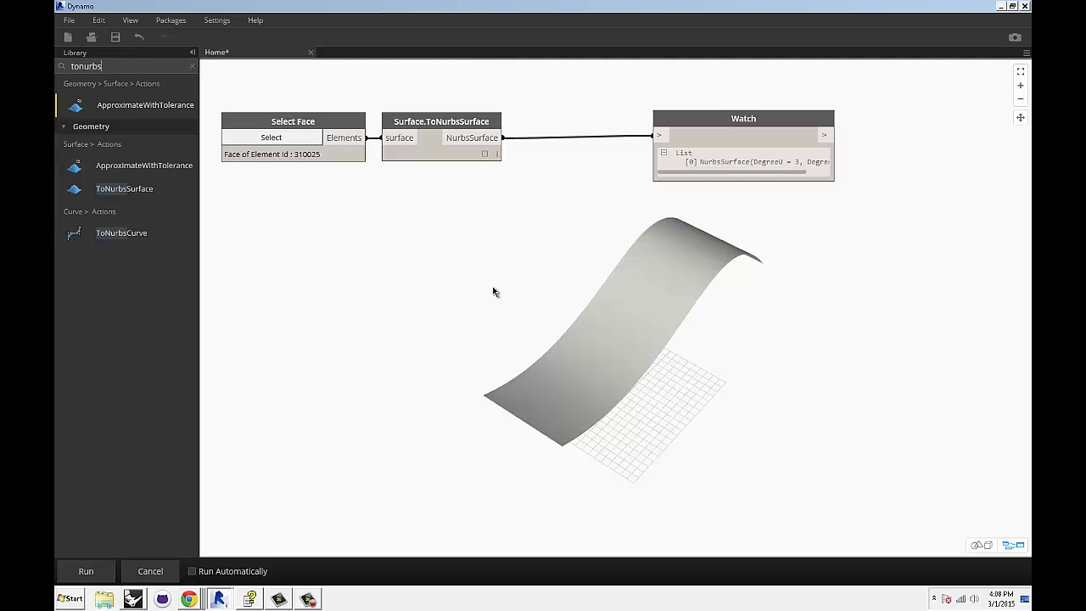
{"action": "middle_click_drag", "start_coordinate": [594, 221], "coordinate": [571, 221]}
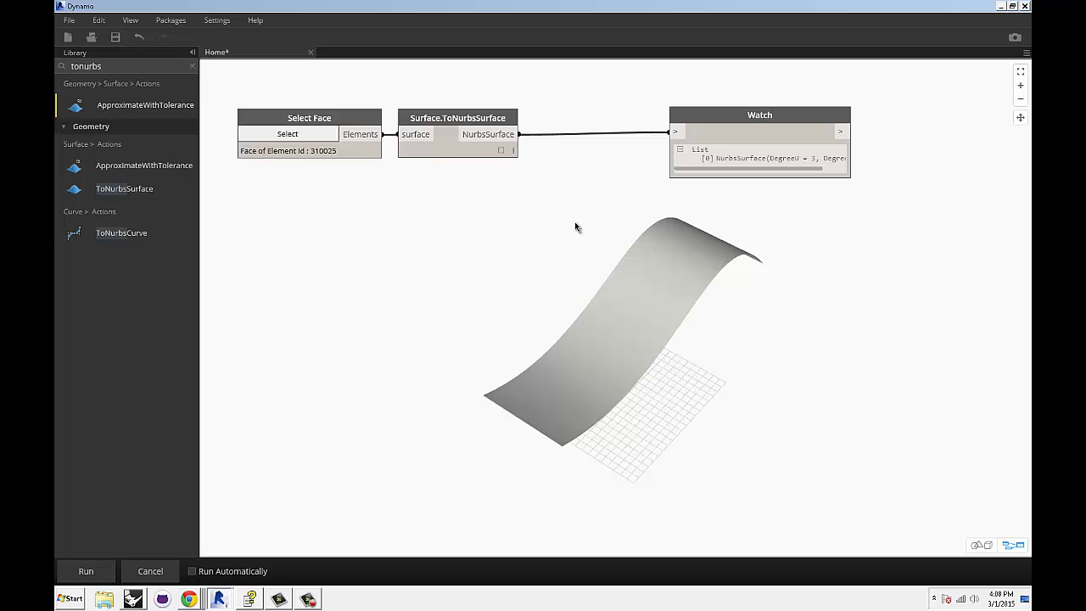
{"action": "middle_click_drag", "start_coordinate": [572, 227], "coordinate": [558, 230]}
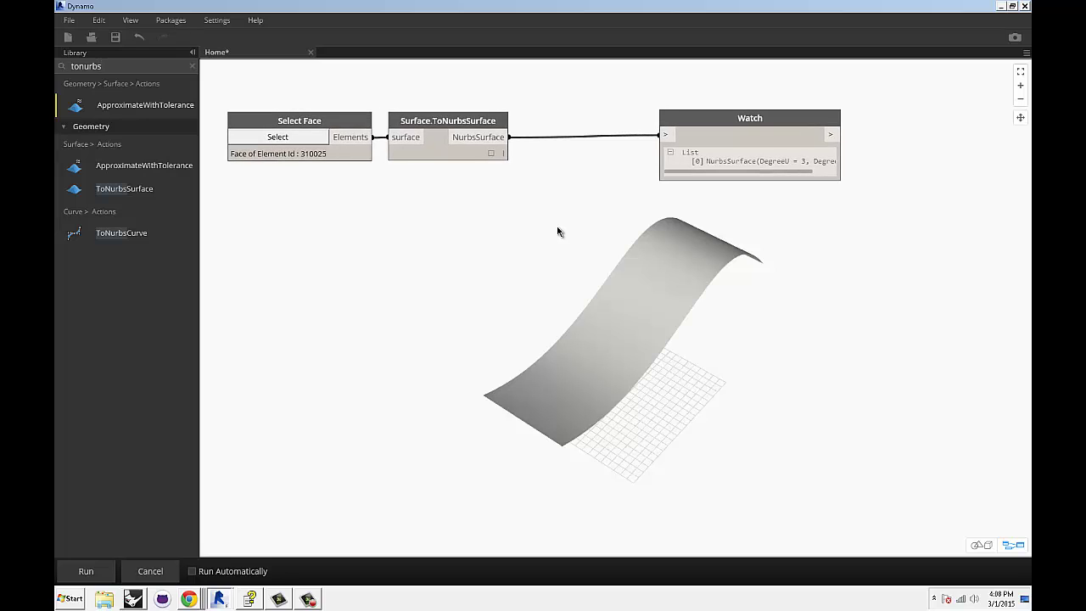
{"action": "middle_click_drag", "start_coordinate": [557, 217], "coordinate": [546, 226]}
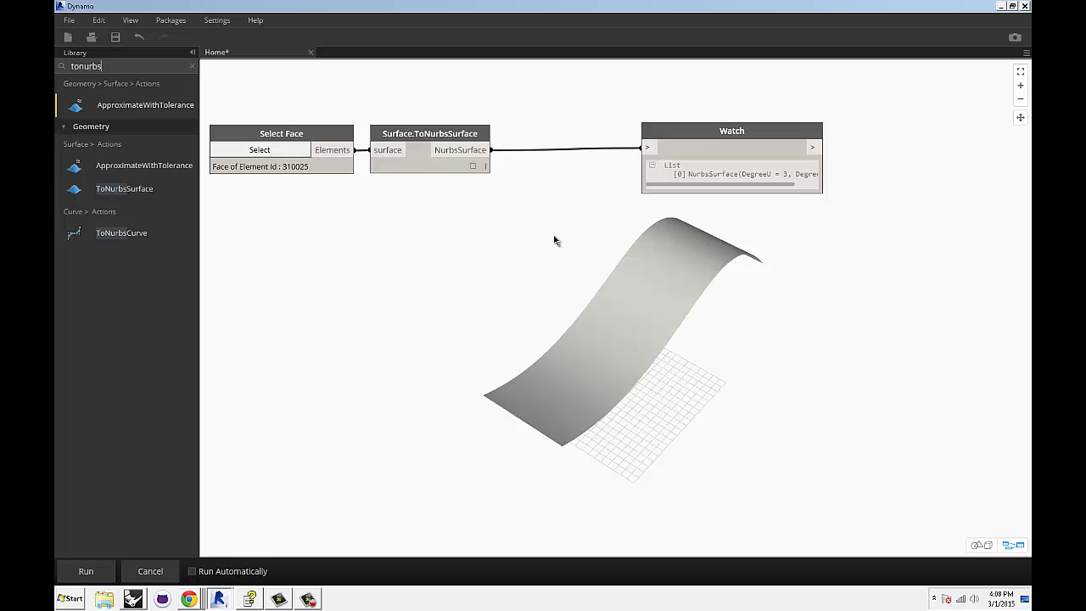
{"action": "middle_click_drag", "start_coordinate": [555, 239], "coordinate": [527, 221]}
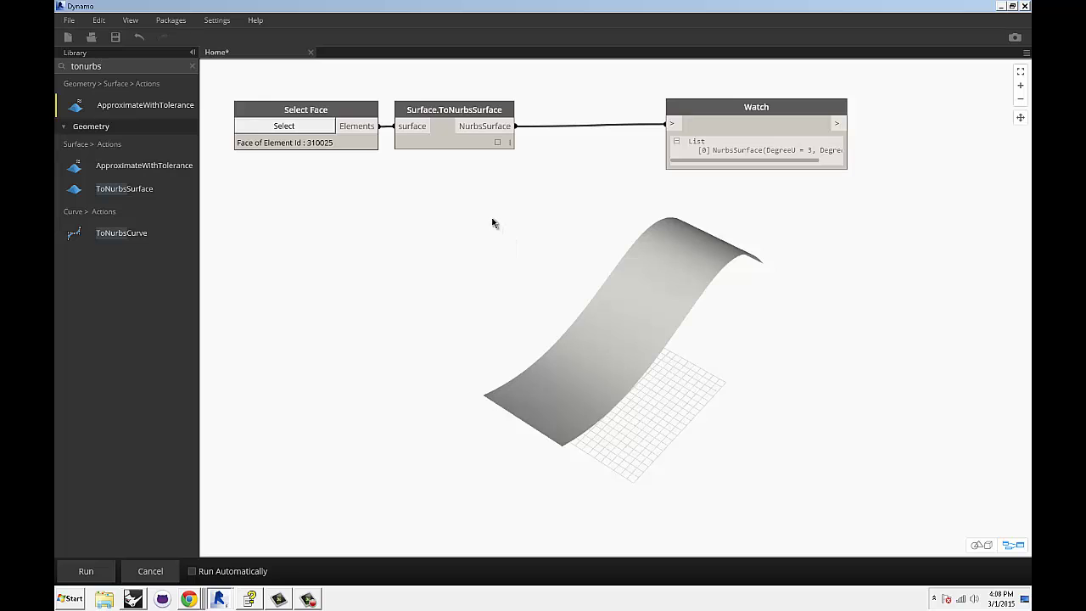
{"action": "middle_click_drag", "start_coordinate": [502, 227], "coordinate": [522, 244]}
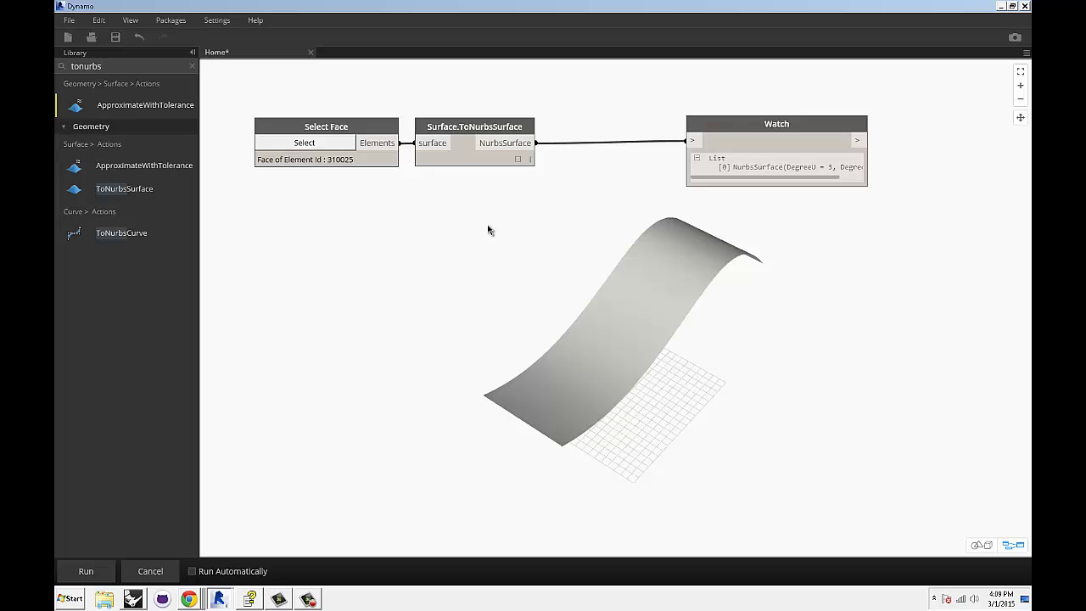
{"action": "middle_click_drag", "start_coordinate": [515, 222], "coordinate": [496, 220]}
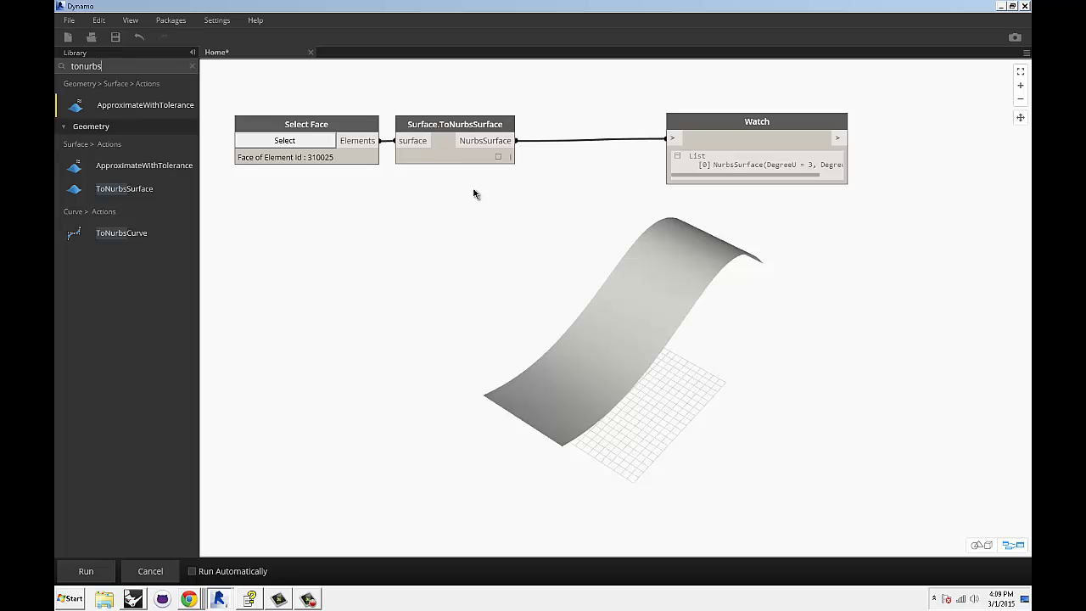
{"action": "middle_click_drag", "start_coordinate": [502, 210], "coordinate": [500, 211]}
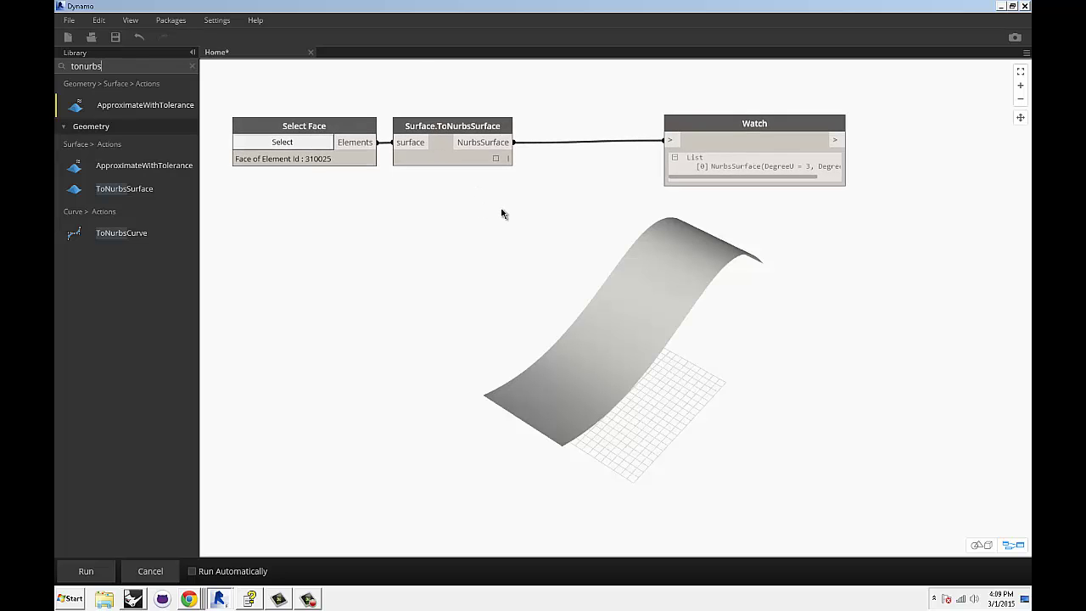
- Clear the library search and move the Watch node farther from Surface.ToNurbsSurface
{"action": "key", "text": "Escape"}
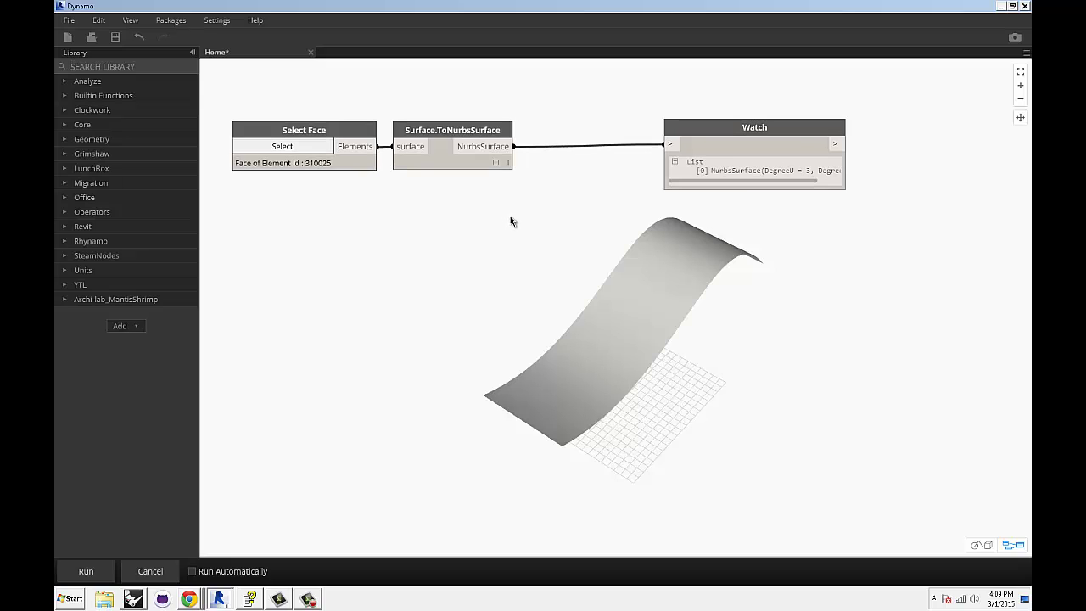
{"action": "left_click", "coordinate": [476, 151]}
{"action": "left_click", "coordinate": [671, 144]}
{"action": "left_click_drag", "start_coordinate": [761, 127], "coordinate": [830, 130]}
{"action": "left_click", "coordinate": [587, 161]}
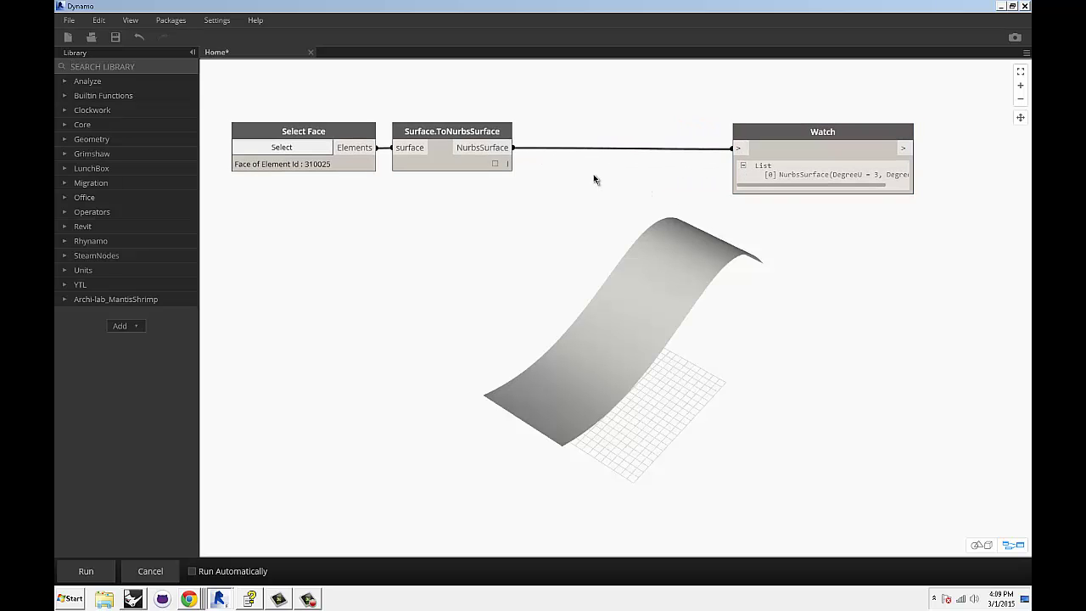
- Add a Write GH File node from Archi-lab_MantisShrimp's Grasshopper category and connect the NurbsSurface output to its Geometry input
{"action": "left_click", "coordinate": [133, 300]}
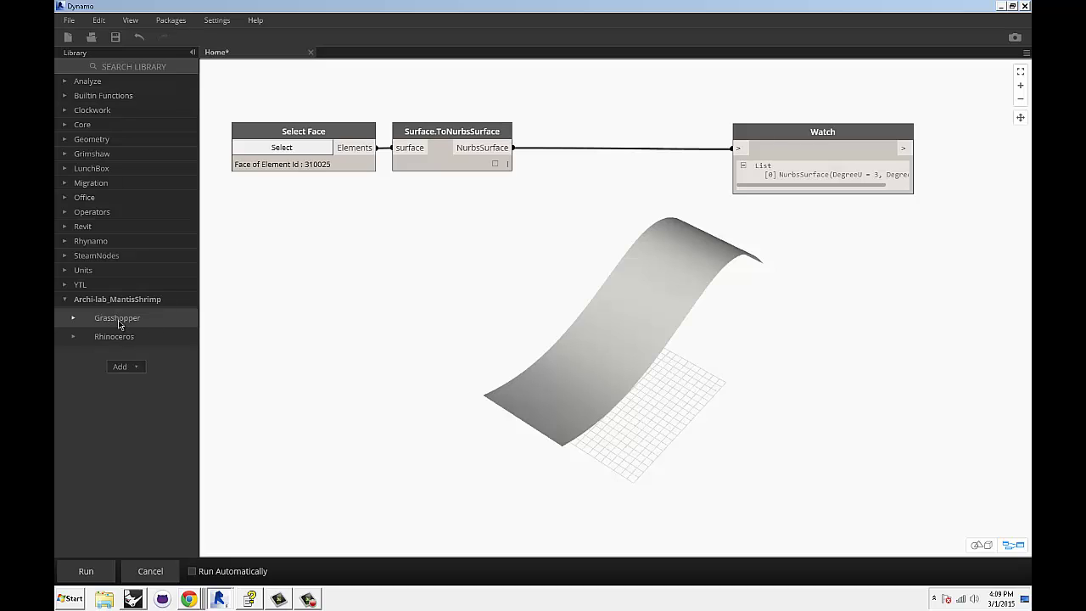
{"action": "left_click", "coordinate": [123, 318]}
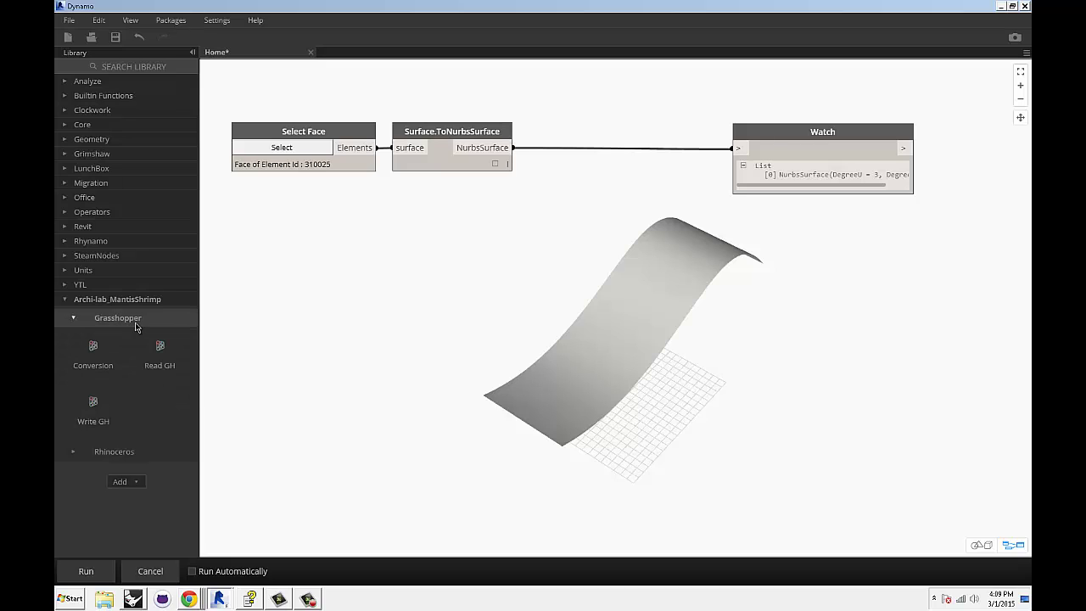
{"action": "left_click", "coordinate": [102, 416]}
{"action": "left_click", "coordinate": [110, 475]}
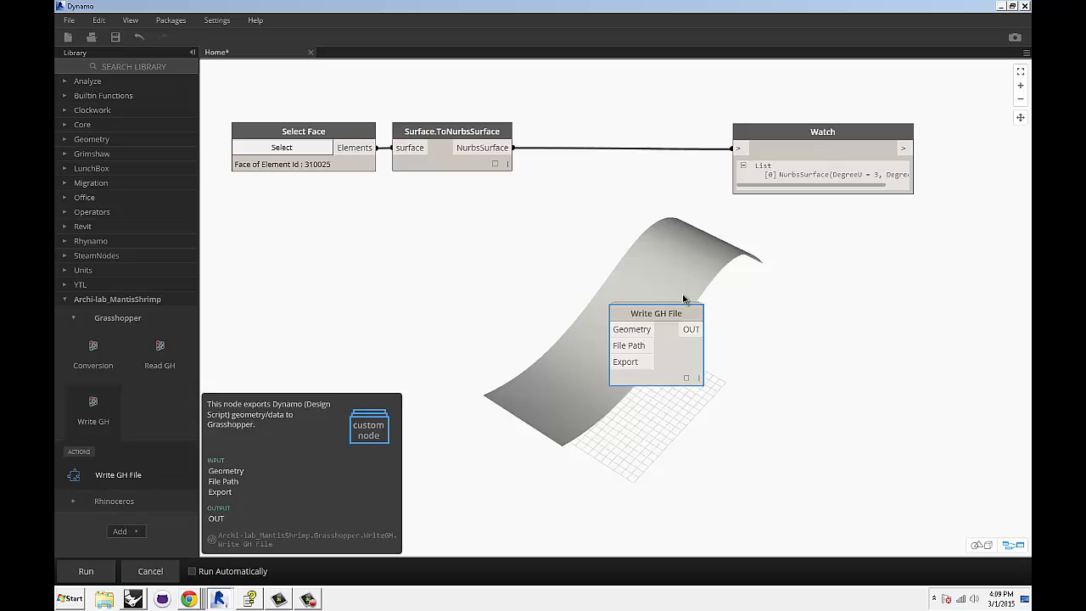
{"action": "left_click_drag", "start_coordinate": [677, 276], "coordinate": [677, 273]}
{"action": "left_click", "coordinate": [777, 327]}
{"action": "middle_click_drag", "start_coordinate": [777, 327], "coordinate": [738, 324]}
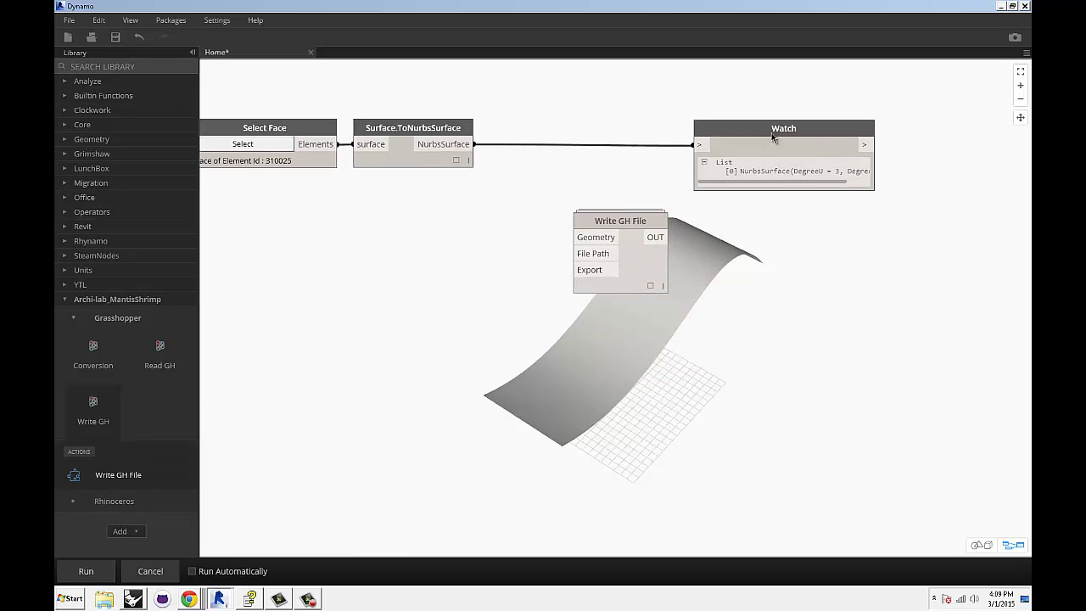
{"action": "left_click_drag", "start_coordinate": [473, 144], "coordinate": [576, 237]}
{"action": "middle_click_drag", "start_coordinate": [379, 239], "coordinate": [413, 247]}
- Add a File Path node below Surface.ToNurbsSurface and connect it to Write GH File's File Path input
{"action": "left_click", "coordinate": [127, 67]}
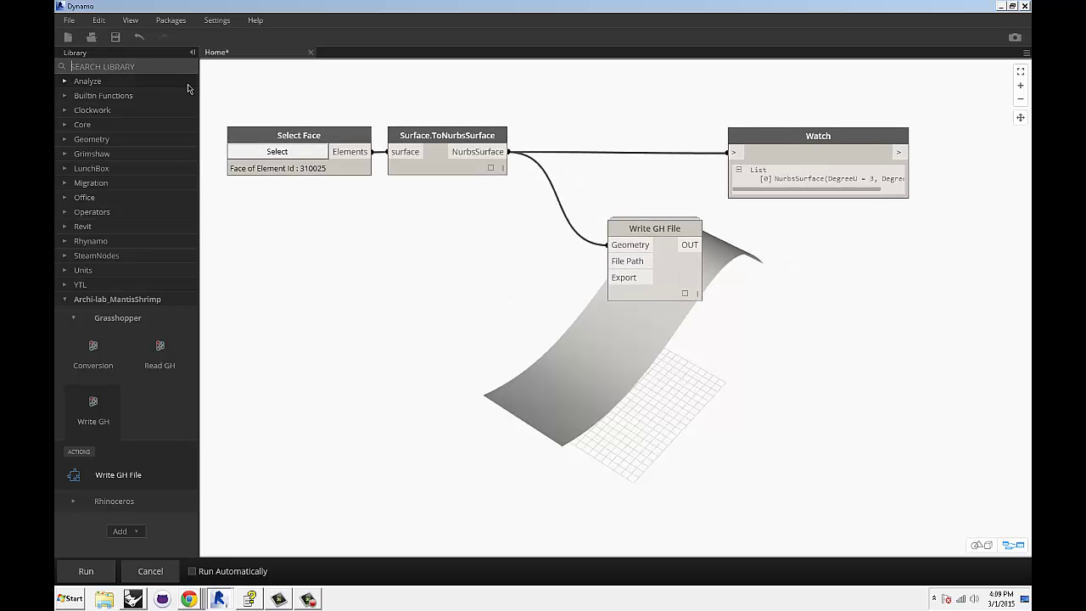
{"action": "type", "text": "file"}
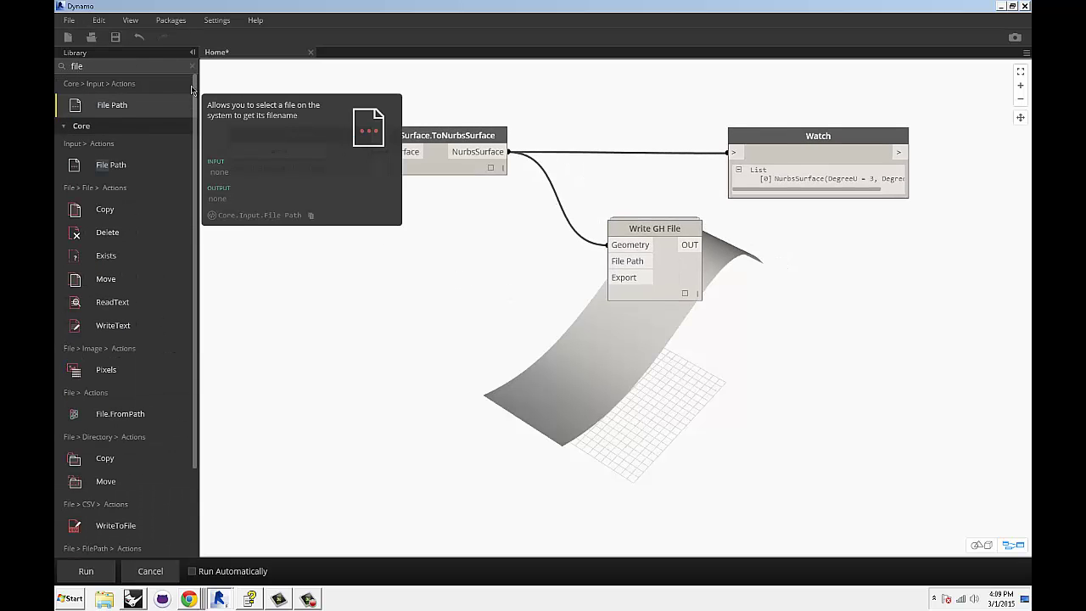
{"action": "left_click", "coordinate": [113, 108]}
{"action": "left_click_drag", "start_coordinate": [623, 280], "coordinate": [457, 254]}
{"action": "left_click", "coordinate": [457, 248]}
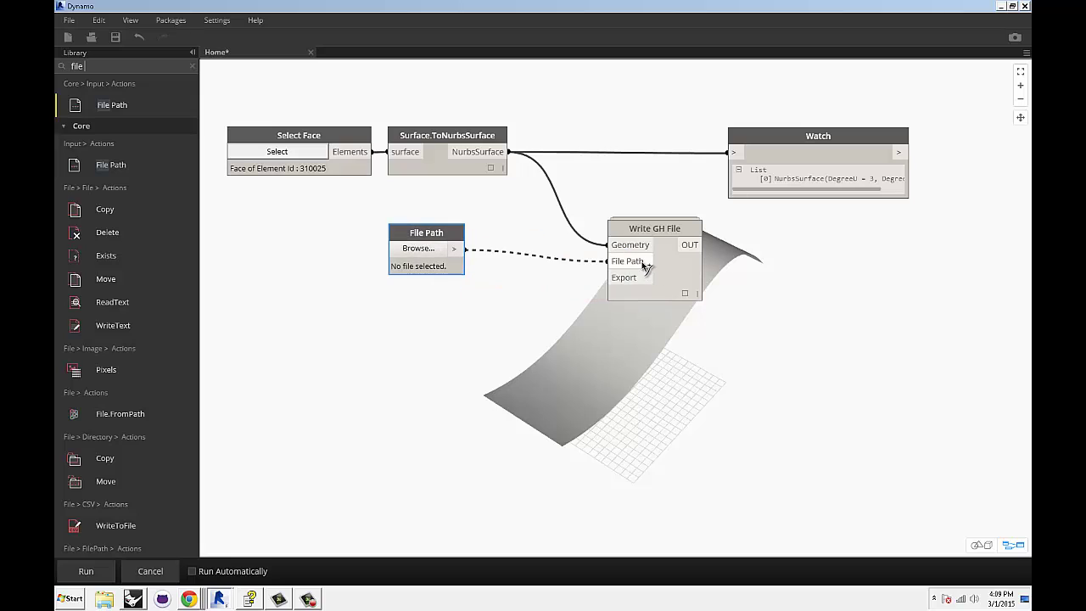
{"action": "left_click", "coordinate": [611, 260]}
- Point the File Path node to file02.geo in the 2015_03_01 folder and reposition it and Write GH File so they no longer overlap
{"action": "left_click", "coordinate": [418, 247]}
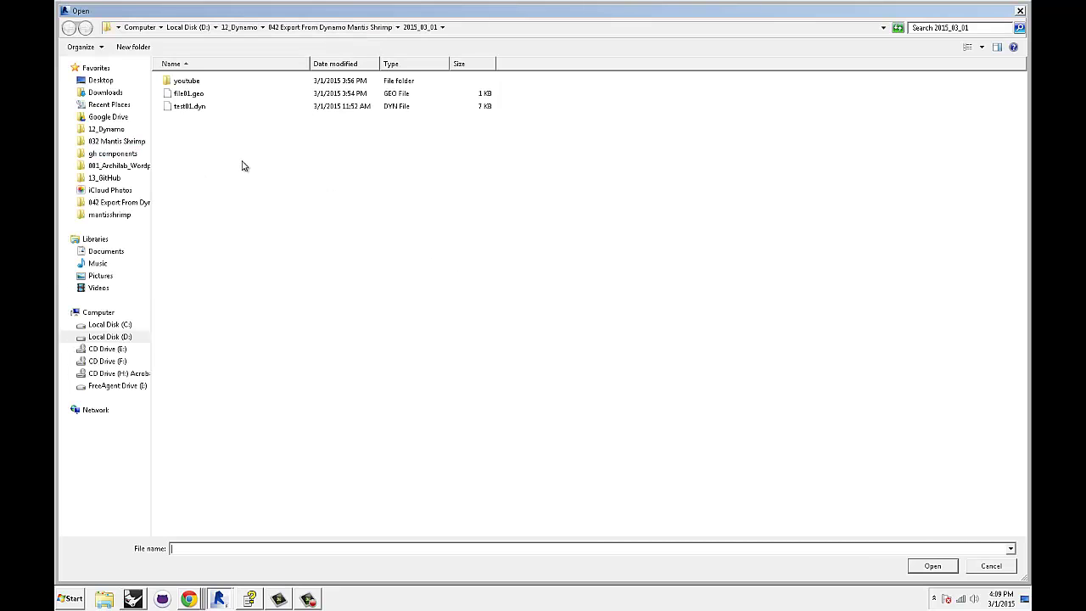
{"action": "left_click", "coordinate": [192, 95]}
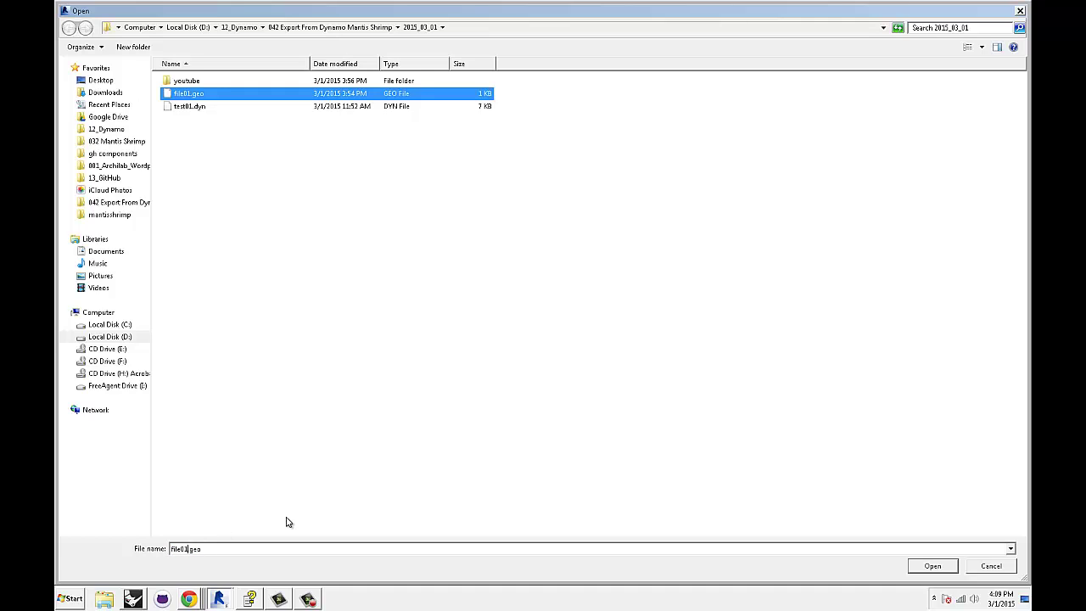
{"action": "key", "text": "BackSpace"}
{"action": "type", "text": "2"}
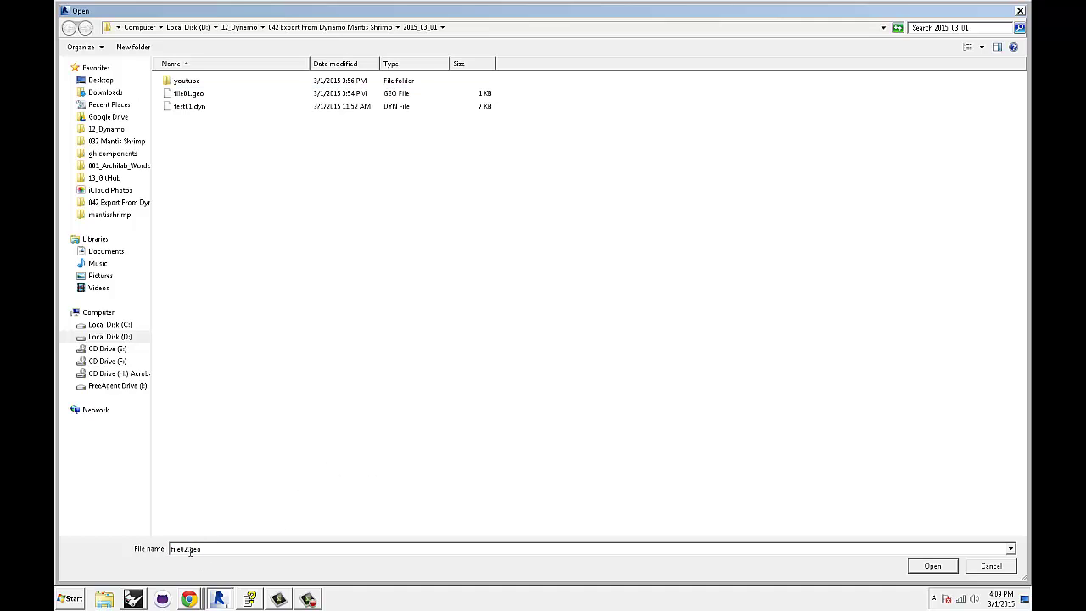
{"action": "left_click", "coordinate": [926, 565]}
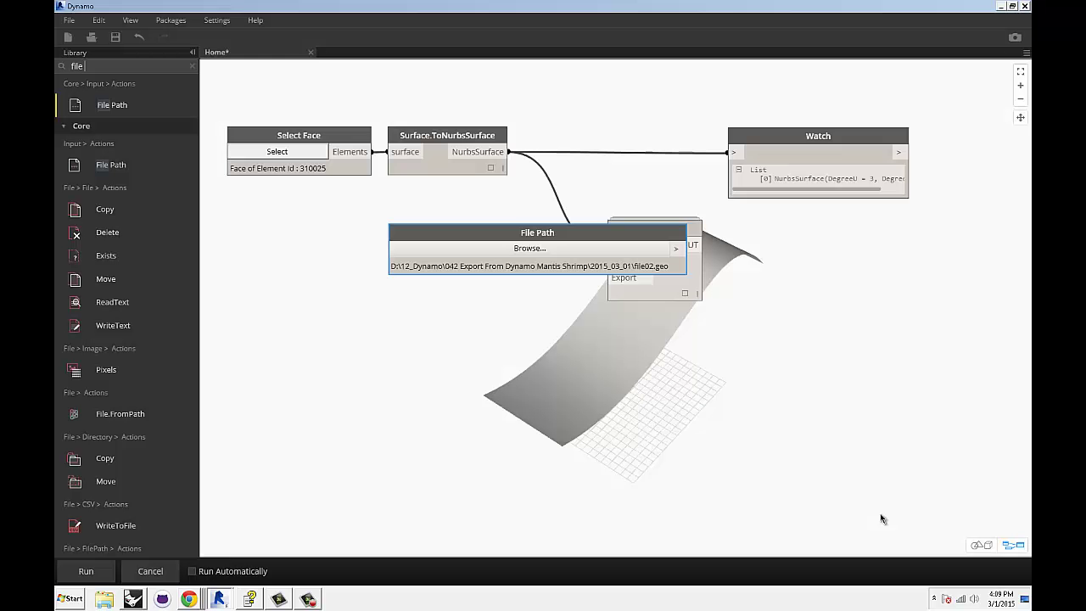
{"action": "left_click_drag", "start_coordinate": [646, 236], "coordinate": [469, 229]}
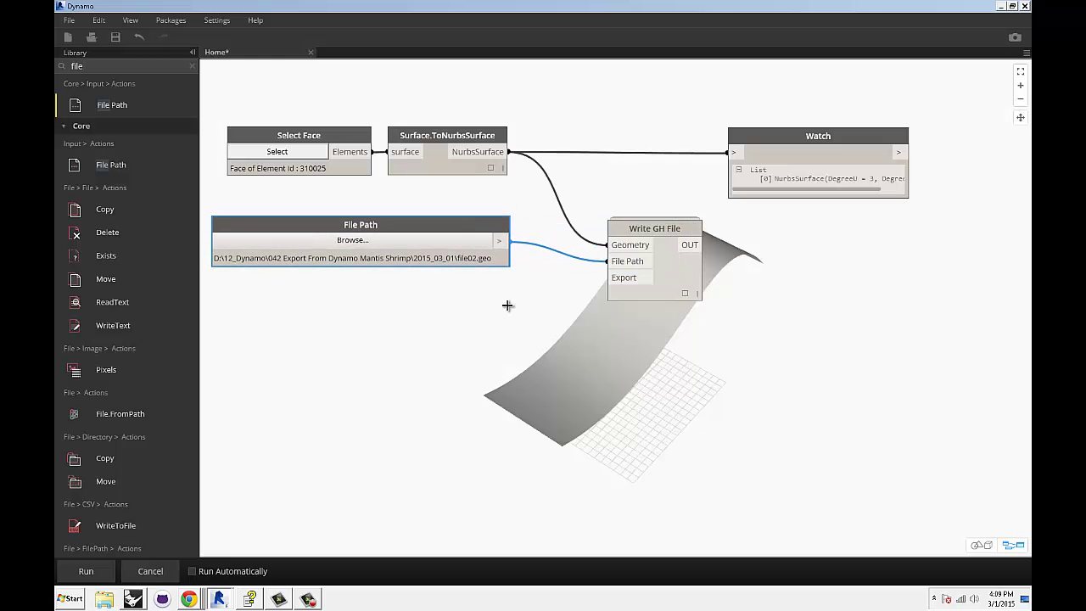
{"action": "left_click", "coordinate": [509, 305]}
{"action": "left_click_drag", "start_coordinate": [677, 267], "coordinate": [674, 241]}
- Add a Boolean node set to True below File Path and connect it to Write GH File's Export input
{"action": "double_click", "coordinate": [103, 65]}
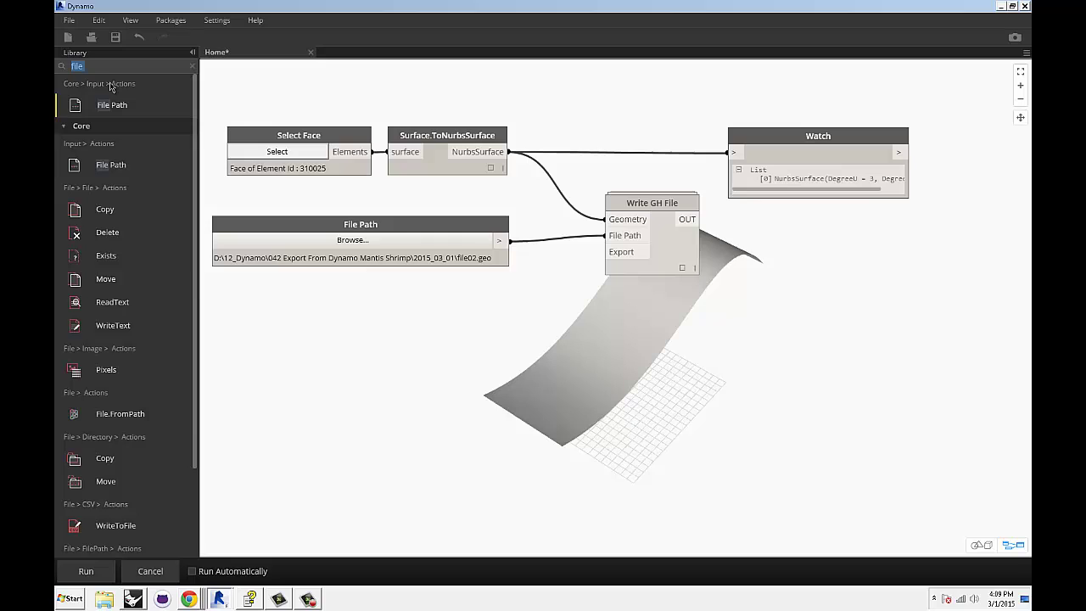
{"action": "type", "text": "boolea"}
{"action": "key", "text": "Return"}
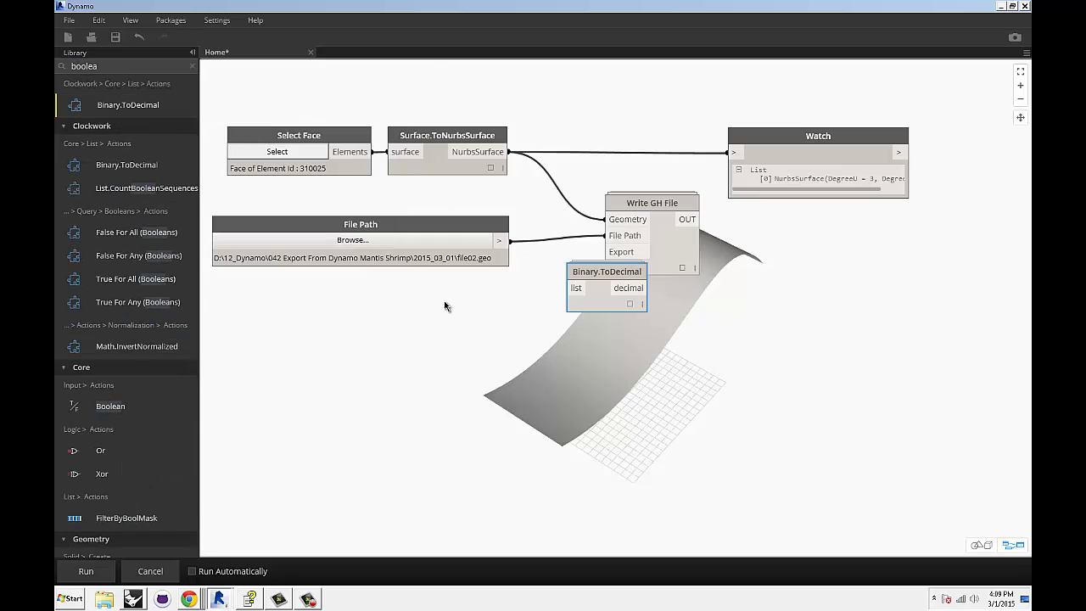
{"action": "left_click", "coordinate": [110, 405]}
{"action": "left_click_drag", "start_coordinate": [620, 283], "coordinate": [416, 330]}
{"action": "key", "text": "Delete"}
{"action": "left_click_drag", "start_coordinate": [625, 338], "coordinate": [620, 256]}
{"action": "left_click", "coordinate": [431, 302]}
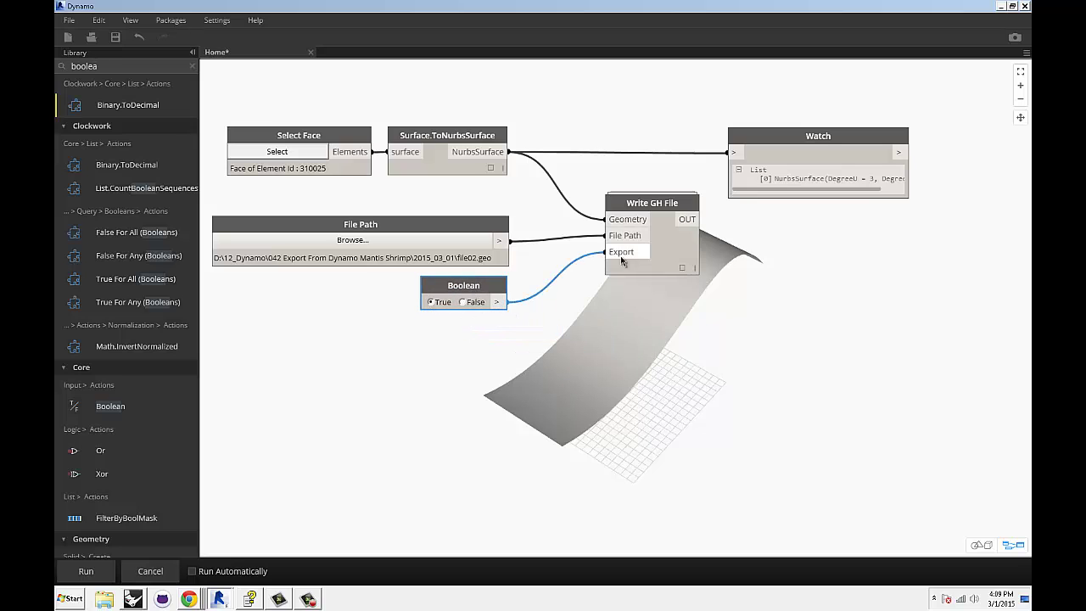
{"action": "left_click", "coordinate": [536, 317]}
- Rewire the Watch node to Write GH File's OUT output, place it beside that node, and run the graph to export the surface
{"action": "middle_click_drag", "start_coordinate": [821, 290], "coordinate": [716, 292]}
{"action": "left_click", "coordinate": [578, 220]}
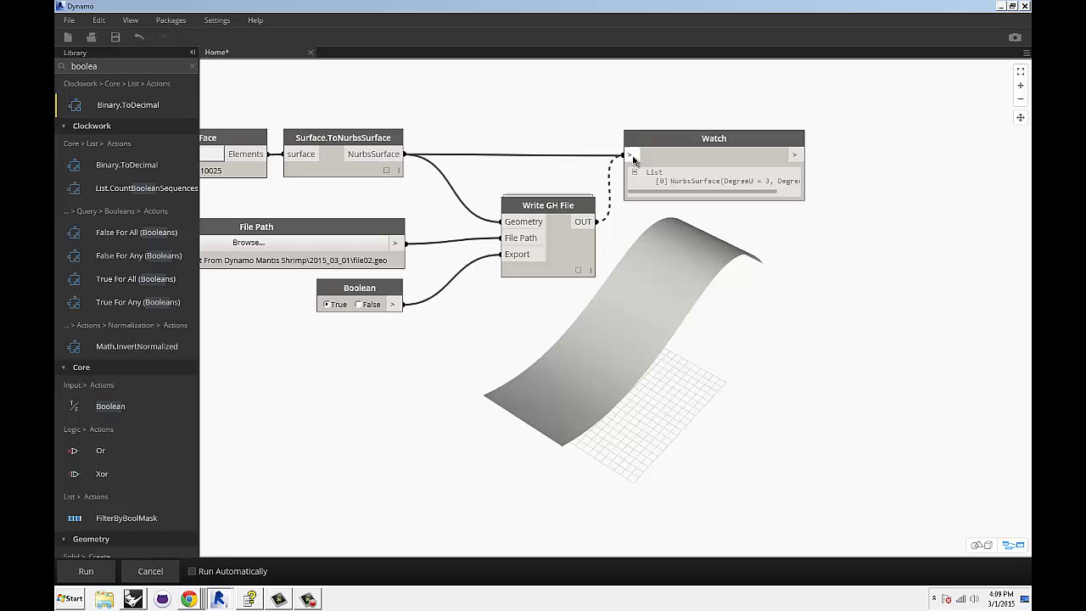
{"action": "left_click", "coordinate": [632, 155]}
{"action": "left_click_drag", "start_coordinate": [641, 139], "coordinate": [658, 207]}
{"action": "left_click", "coordinate": [86, 571]}
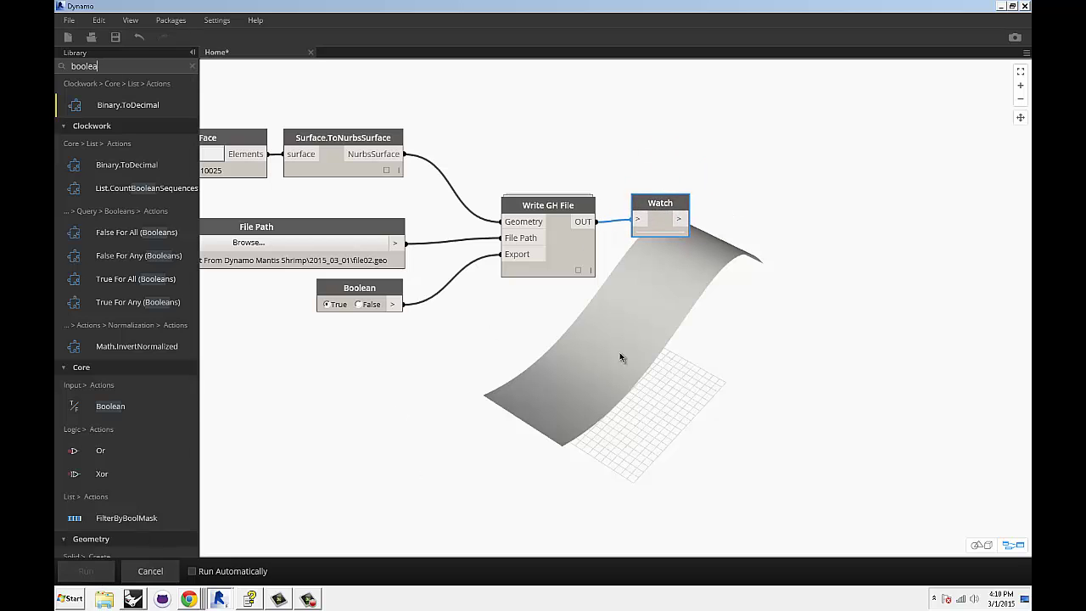
{"action": "left_click", "coordinate": [745, 315]}
{"action": "scroll", "coordinate": [727, 301], "scroll_direction": "up", "scroll_amount": 5}
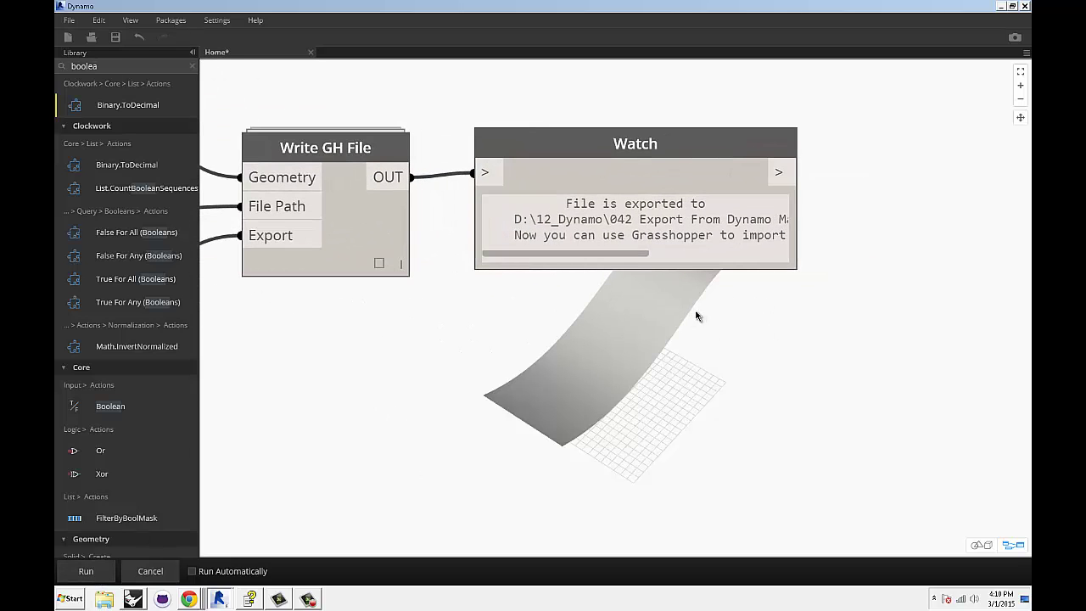
{"action": "left_click_drag", "start_coordinate": [574, 252], "coordinate": [544, 251]}
{"action": "scroll", "coordinate": [405, 337], "scroll_direction": "down", "scroll_amount": 4}
{"action": "middle_click_drag", "start_coordinate": [405, 337], "coordinate": [702, 293]}
{"action": "scroll", "coordinate": [610, 280], "scroll_direction": "up", "scroll_amount": 1}
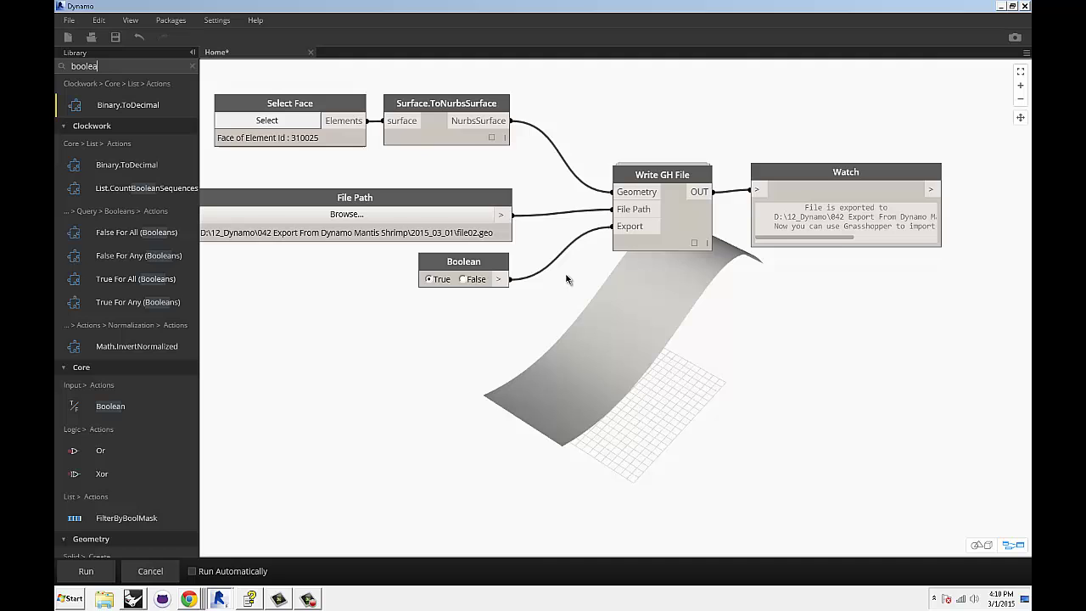
{"action": "middle_click_drag", "start_coordinate": [567, 278], "coordinate": [563, 290]}
- Switch to Grasshopper, maximize its window and delete all existing components from the canvas
{"action": "left_click", "coordinate": [133, 599]}
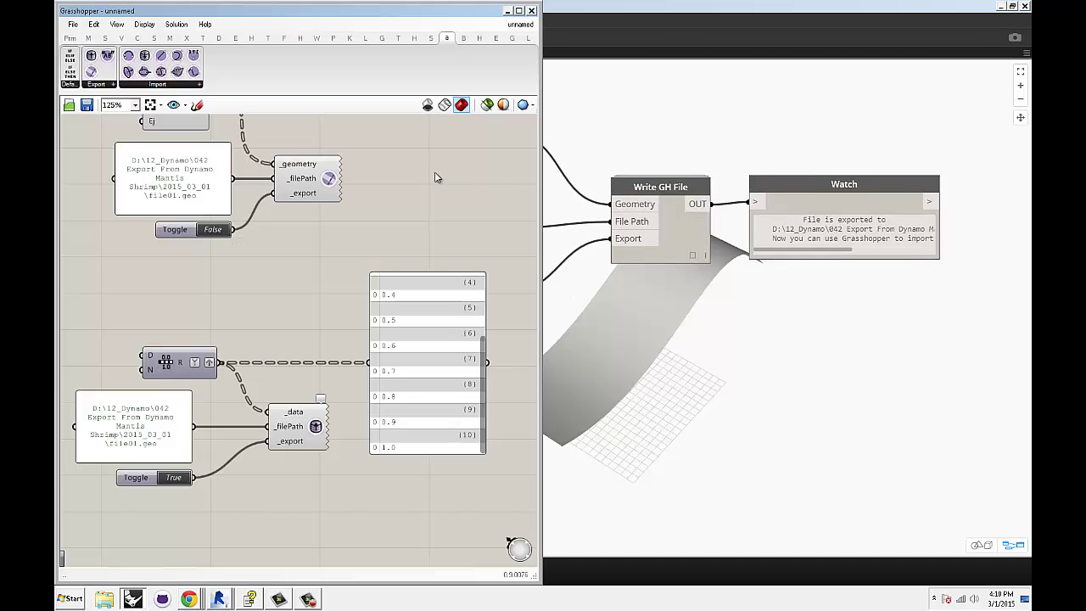
{"action": "left_click", "coordinate": [519, 7]}
{"action": "scroll", "coordinate": [560, 211], "scroll_direction": "down", "scroll_amount": 4}
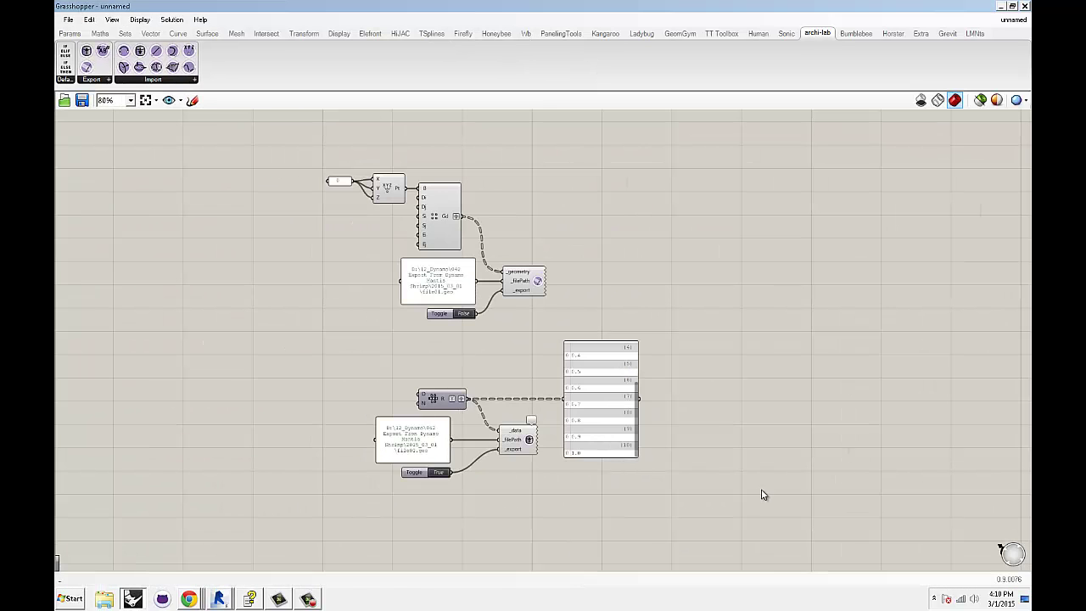
{"action": "left_click_drag", "start_coordinate": [760, 495], "coordinate": [215, 206]}
{"action": "key", "text": "Delete"}
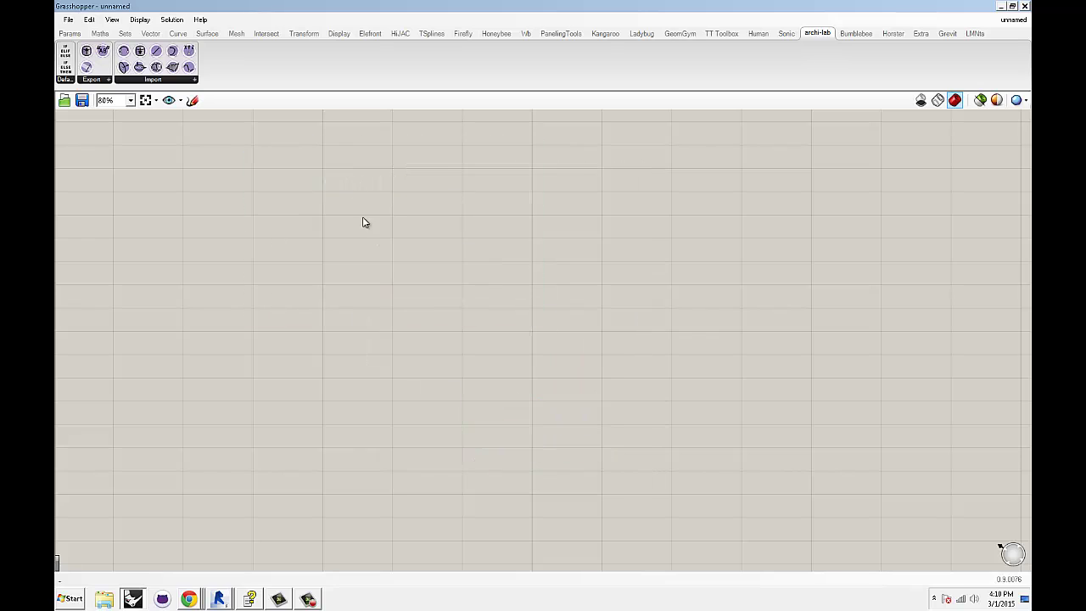
{"action": "scroll", "coordinate": [364, 221], "scroll_direction": "up", "scroll_amount": 2}
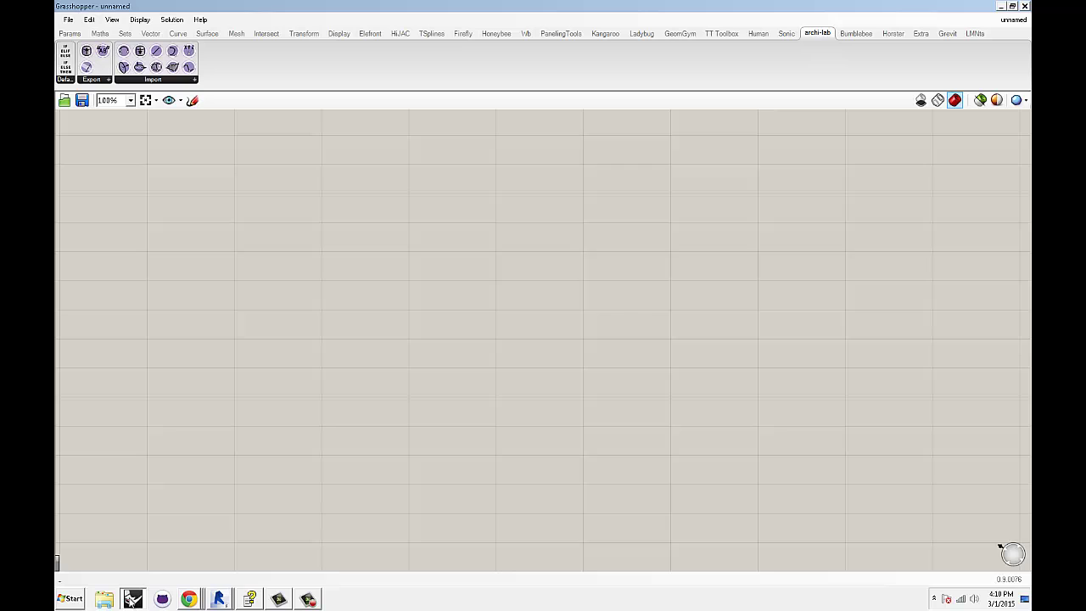
- Switch back to Dynamo and check which geometry type feeds the Write GH File node
{"action": "left_click", "coordinate": [218, 599]}
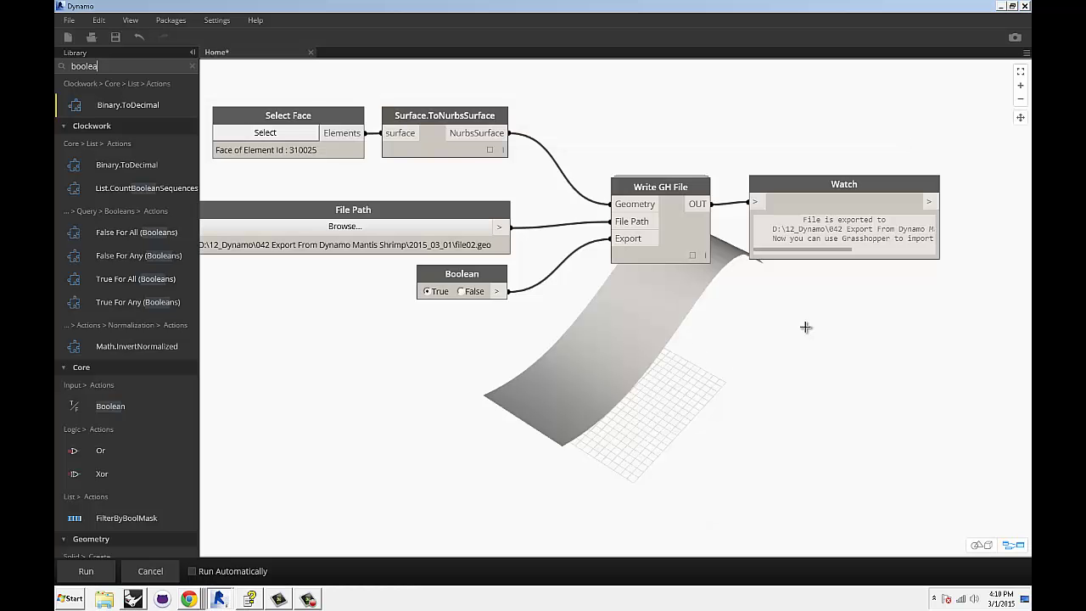
{"action": "scroll", "coordinate": [740, 263], "scroll_direction": "up", "scroll_amount": 1}
{"action": "middle_click_drag", "start_coordinate": [602, 247], "coordinate": [609, 289]}
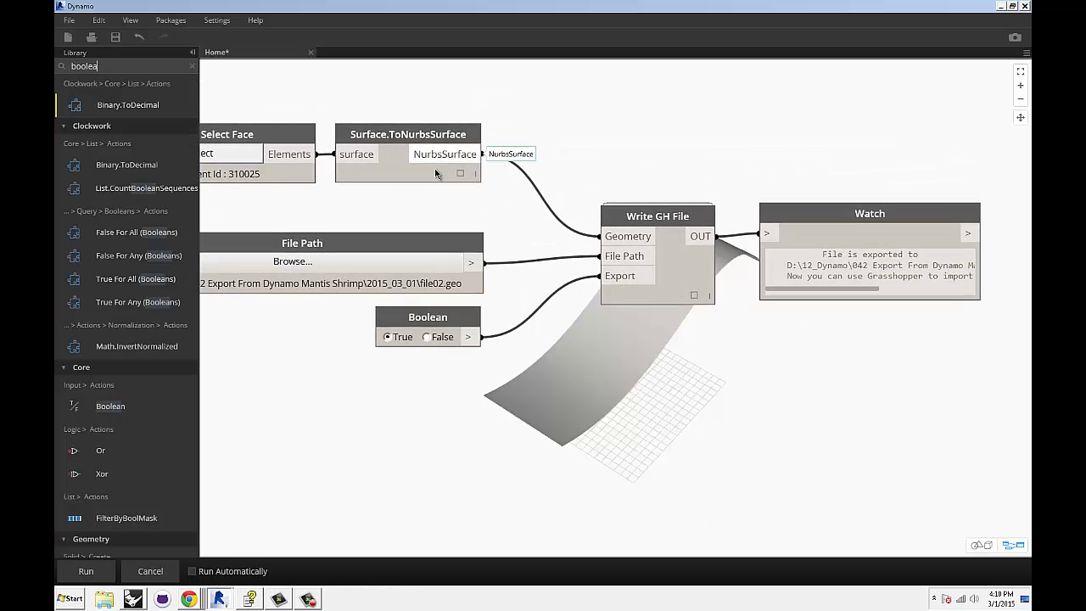
- Return to Grasshopper and place archi-lab's Mantis Shrimp - NurbsSurface import component on the empty canvas
{"action": "left_click", "coordinate": [133, 599]}
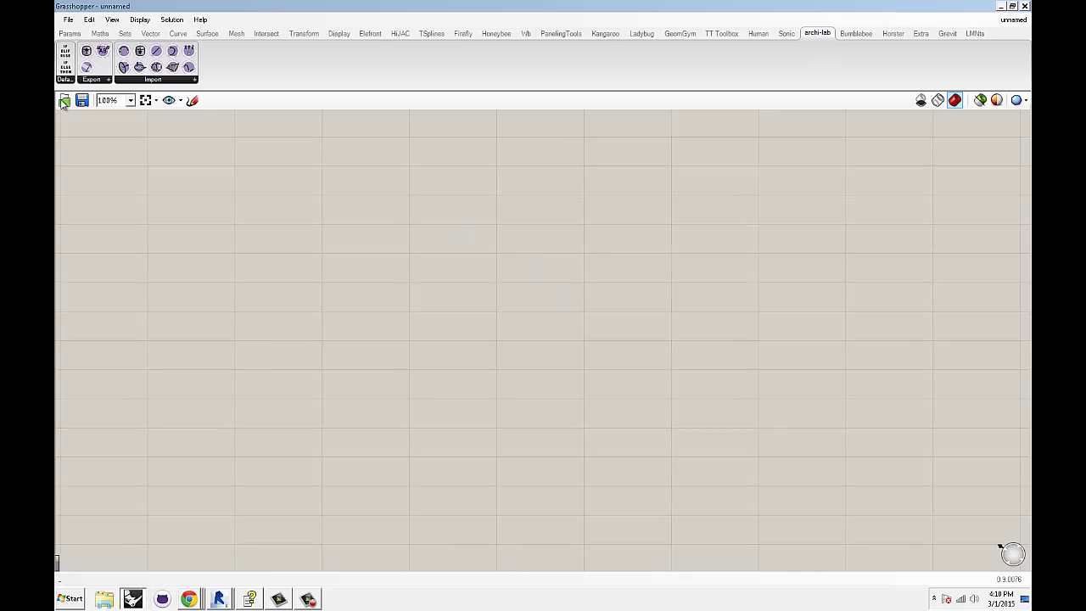
{"action": "left_click", "coordinate": [154, 80]}
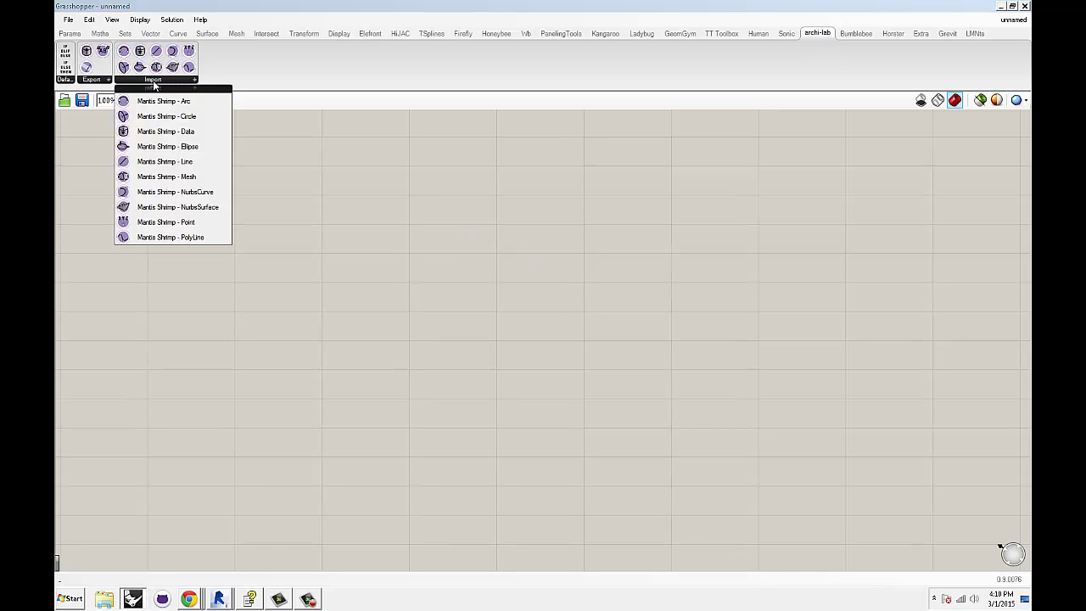
{"action": "left_click", "coordinate": [196, 211]}
{"action": "left_click", "coordinate": [432, 273]}
{"action": "left_click_drag", "start_coordinate": [424, 276], "coordinate": [435, 250]}
{"action": "left_click", "coordinate": [344, 241]}
{"action": "scroll", "coordinate": [343, 241], "scroll_direction": "up", "scroll_amount": 1}
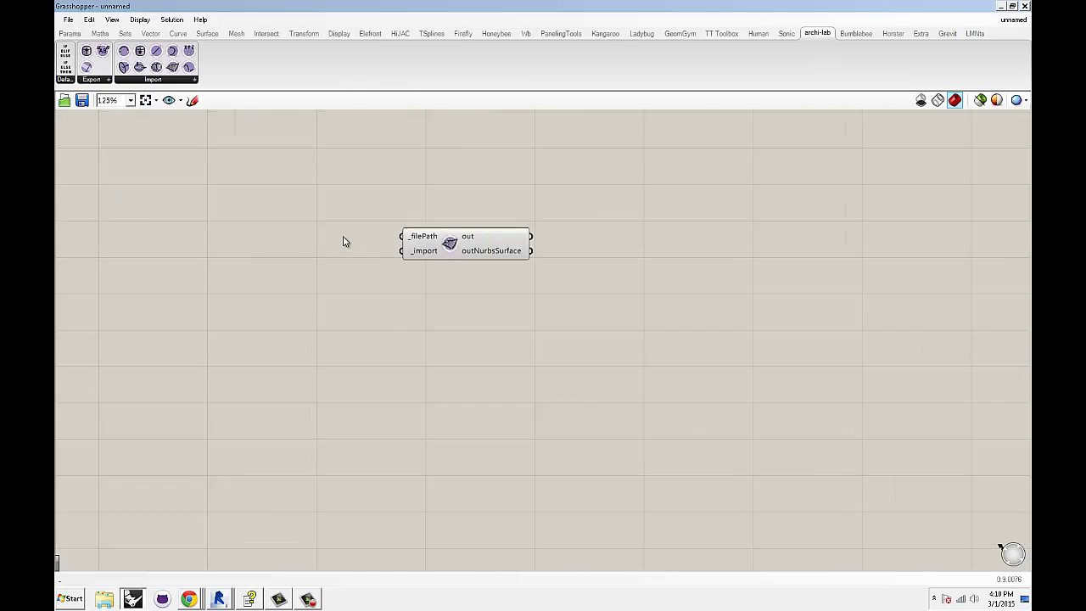
{"action": "scroll", "coordinate": [344, 242], "scroll_direction": "up", "scroll_amount": 1}
{"action": "left_click", "coordinate": [563, 266]}
{"action": "left_click", "coordinate": [393, 260]}
- Add a File Path parameter and a Boolean Toggle beside the inputs of the NurbsSurface import component
{"action": "double_click", "coordinate": [376, 246]}
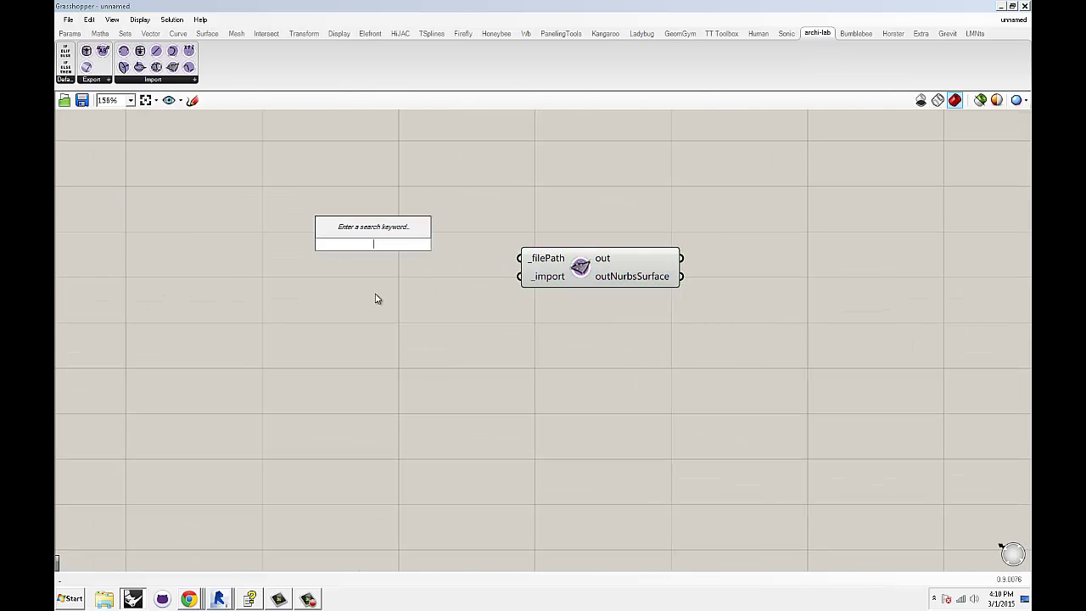
{"action": "type", "text": "file"}
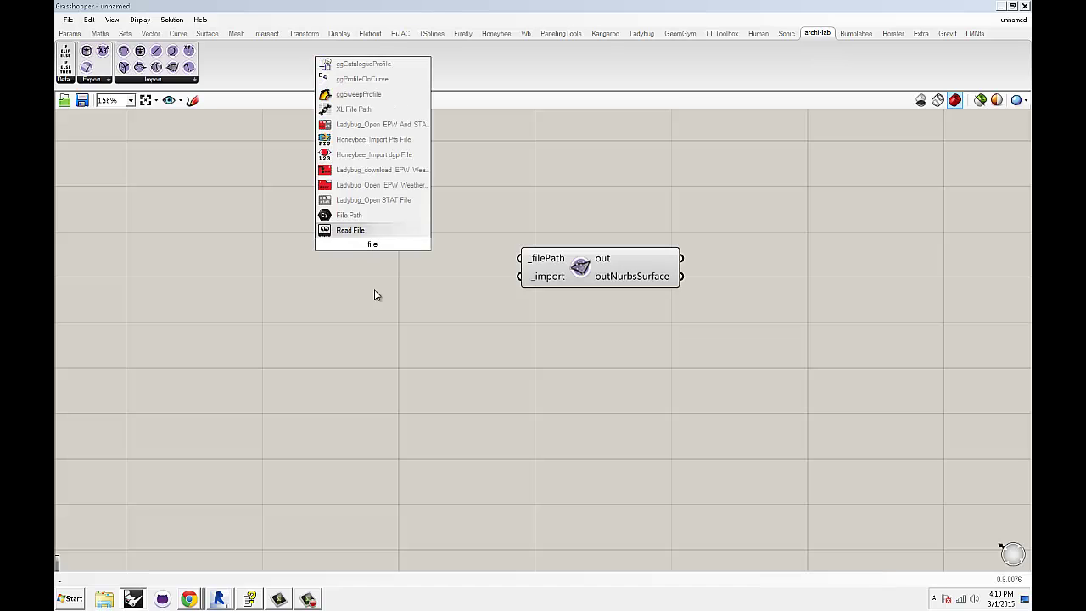
{"action": "left_click", "coordinate": [375, 216]}
{"action": "left_click_drag", "start_coordinate": [382, 247], "coordinate": [422, 212]}
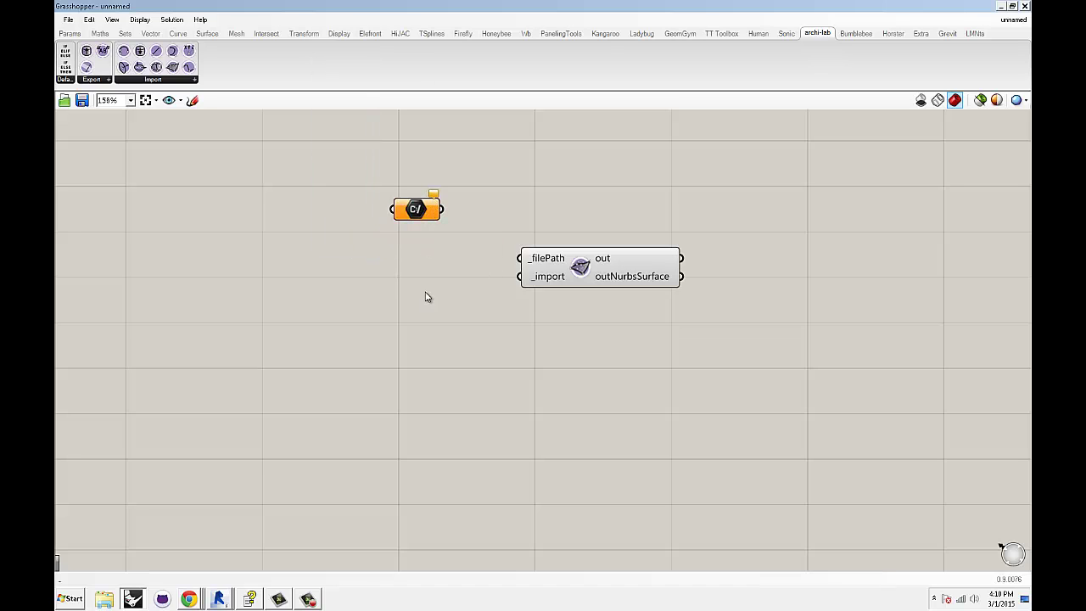
{"action": "double_click", "coordinate": [426, 297]}
{"action": "type", "text": "toggle"}
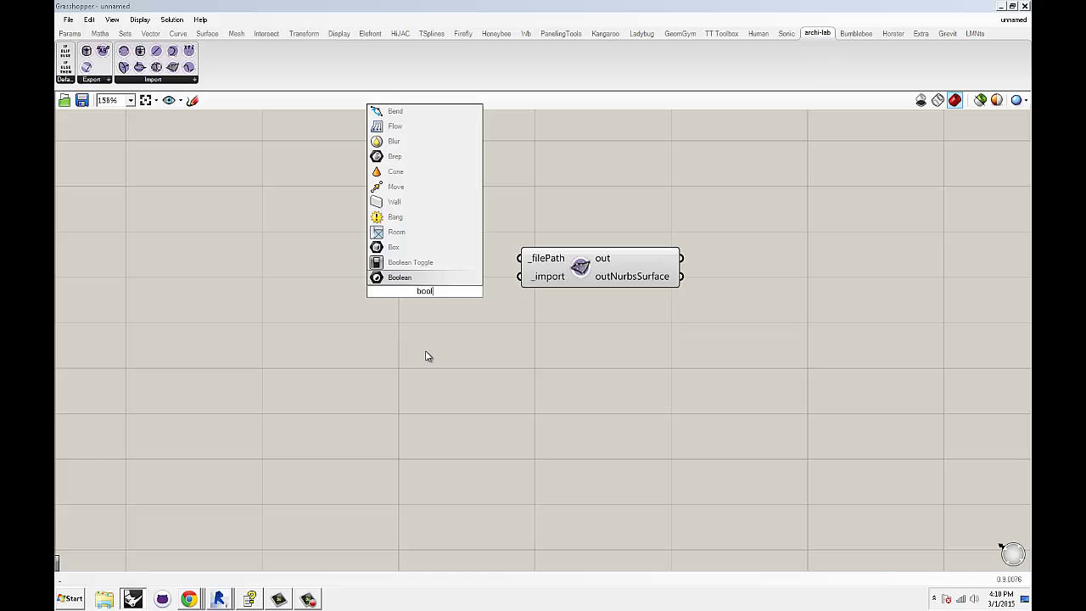
{"action": "key", "text": "Return"}
{"action": "right_click_drag", "start_coordinate": [428, 186], "coordinate": [425, 252]}
{"action": "double_click", "coordinate": [424, 230]}
{"action": "type", "text": "//"}
{"action": "key", "text": "Return"}
{"action": "left_click_drag", "start_coordinate": [424, 231], "coordinate": [410, 177]}
{"action": "left_click", "coordinate": [459, 243]}
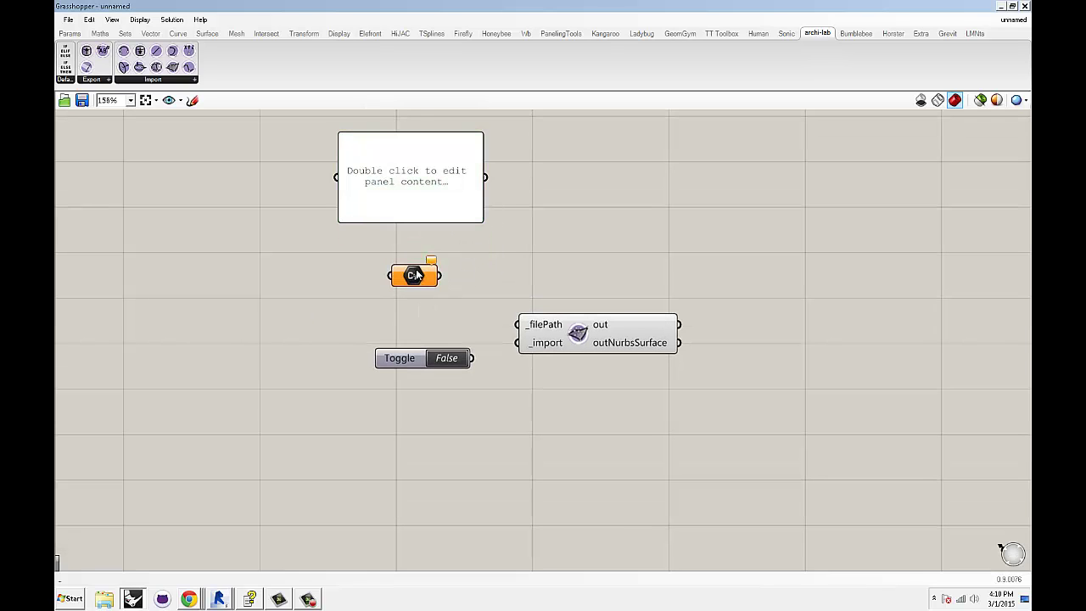
{"action": "mouse_move", "coordinate": [427, 264]}
{"action": "left_mouse_down"}
{"action": "mouse_move", "coordinate": [426, 240]}
{"action": "mouse_move", "coordinate": [434, 297]}
{"action": "mouse_move", "coordinate": [440, 278]}
{"action": "left_mouse_up"}
{"action": "left_click", "coordinate": [350, 182]}
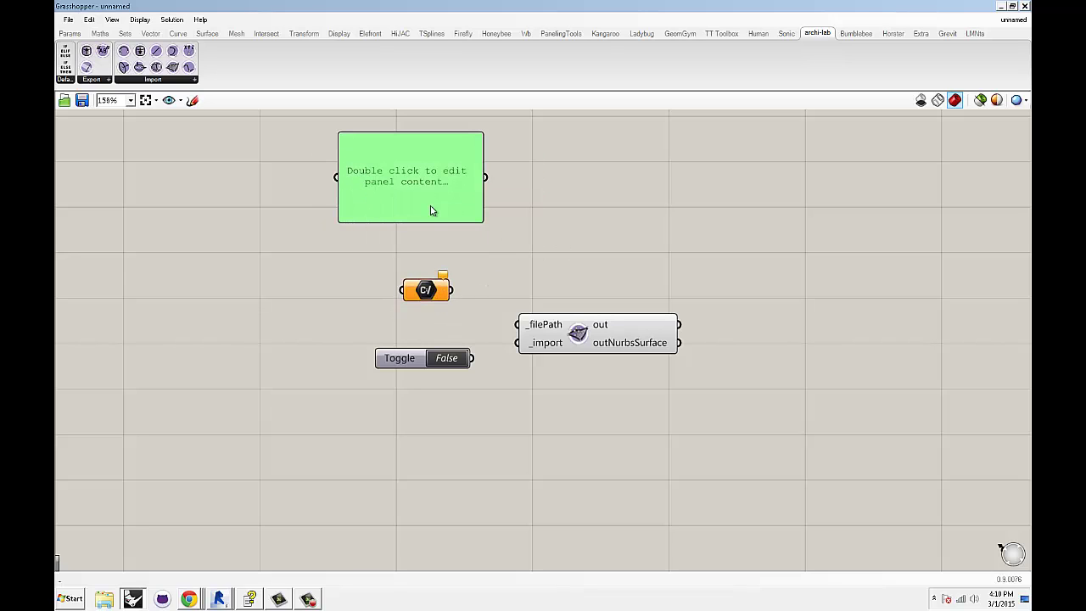
{"action": "key", "text": "Delete"}
- Start setting one file path for the File Path parameter and browse to the 12_Dynamo folder
{"action": "right_click_drag", "start_coordinate": [460, 254], "coordinate": [469, 222]}
{"action": "left_click", "coordinate": [436, 259]}
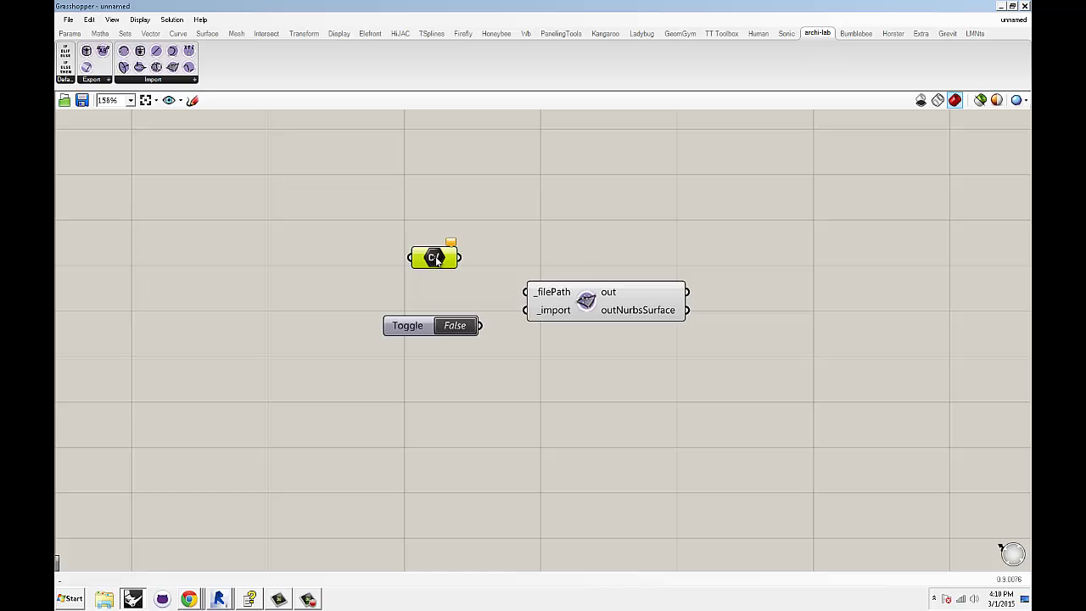
{"action": "right_click", "coordinate": [435, 259]}
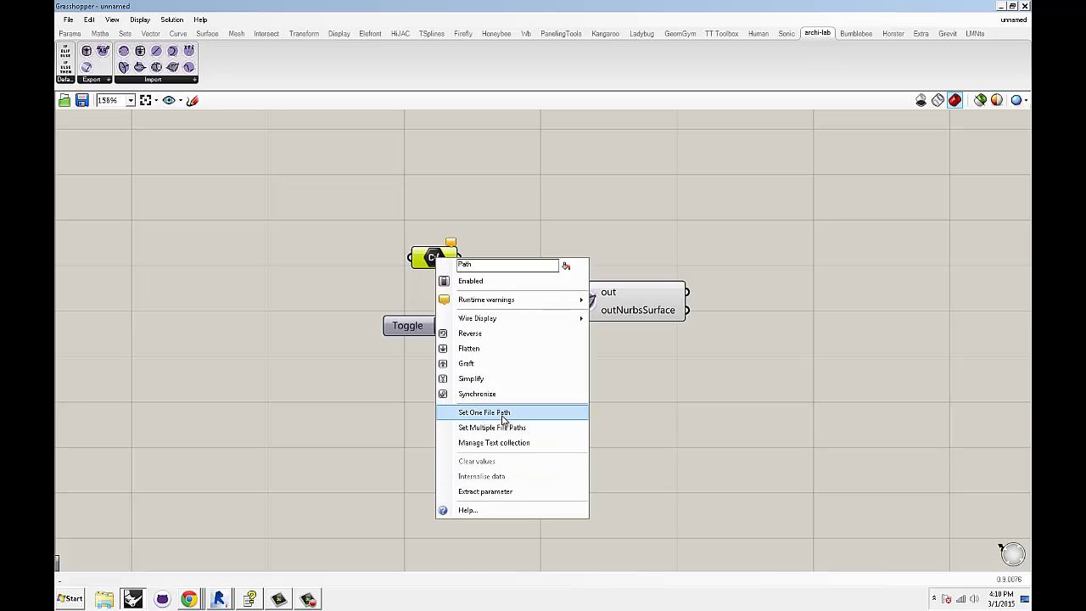
{"action": "left_click", "coordinate": [488, 414]}
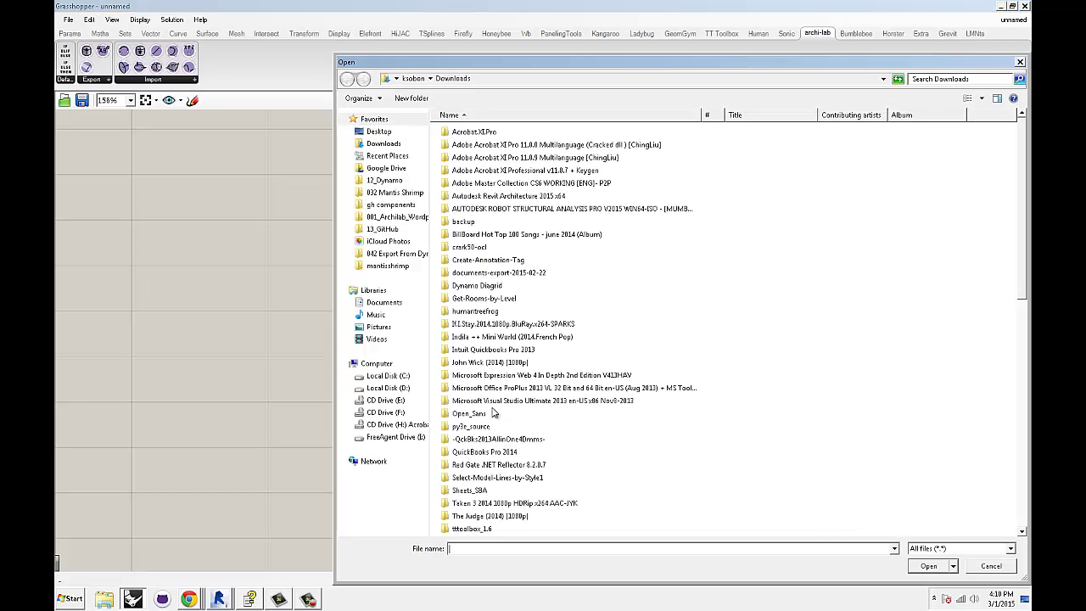
{"action": "left_click", "coordinate": [386, 168]}
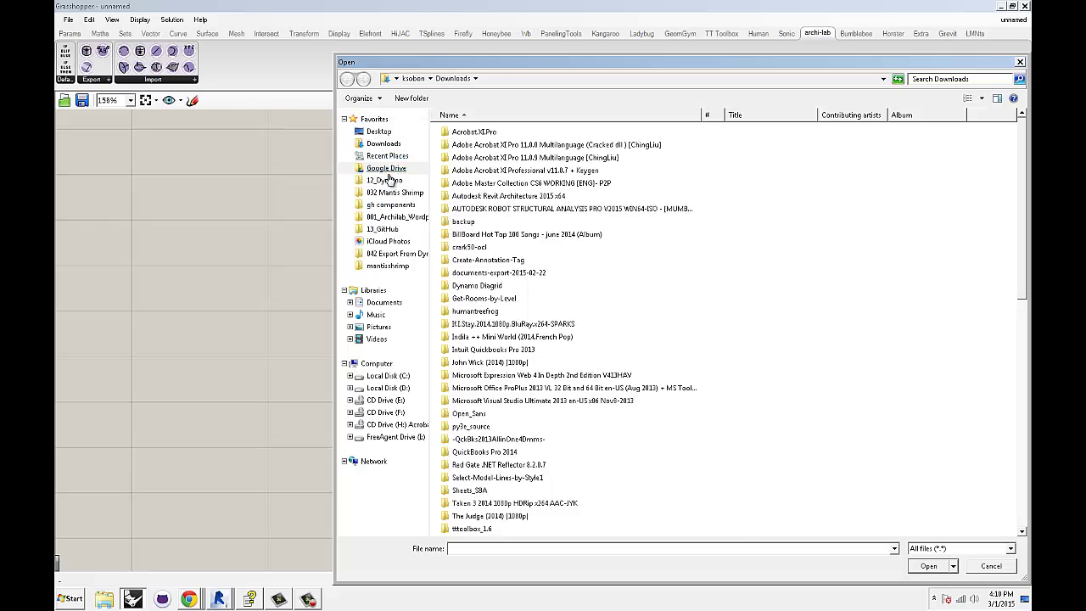
{"action": "scroll", "coordinate": [559, 285], "scroll_direction": "down", "scroll_amount": 3}
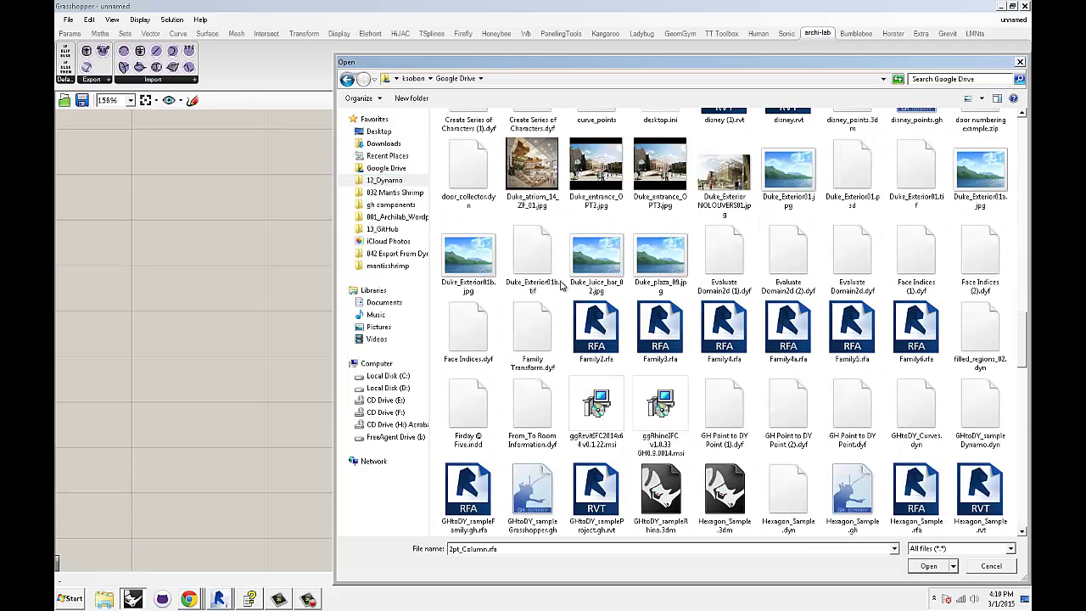
{"action": "left_click", "coordinate": [382, 180]}
{"action": "scroll", "coordinate": [499, 378], "scroll_direction": "down", "scroll_amount": 8}
{"action": "scroll", "coordinate": [501, 380], "scroll_direction": "down", "scroll_amount": 3}
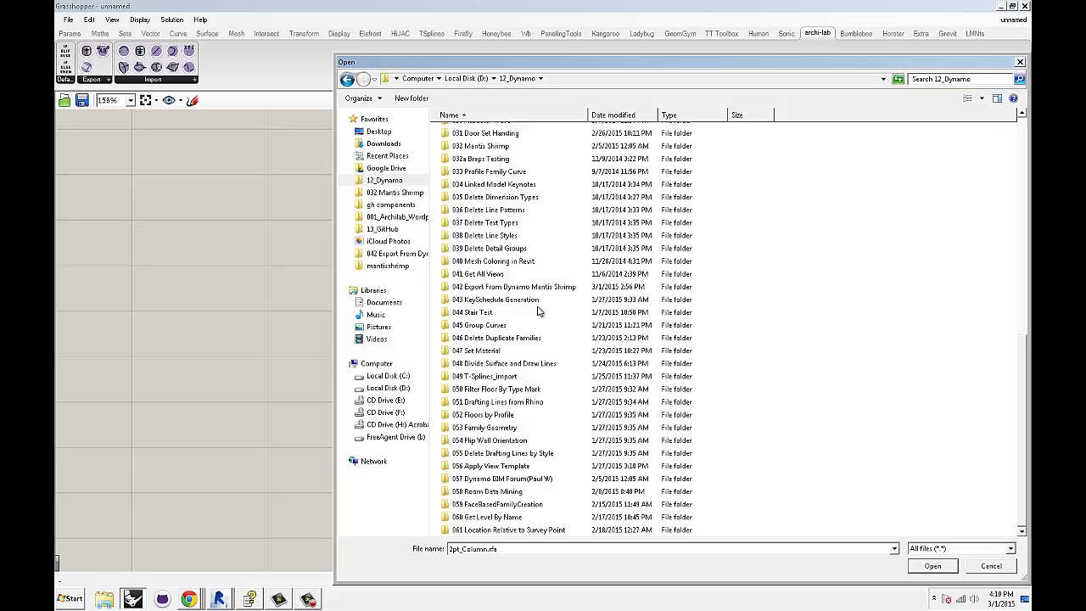
- Load file02.geo from the 2015_03_01 subfolder of 042 Export From Dynamo Mantis Shrimp as the parameter's file path
{"action": "double_click", "coordinate": [544, 290]}
{"action": "left_click", "coordinate": [477, 159]}
{"action": "double_click", "coordinate": [477, 160]}
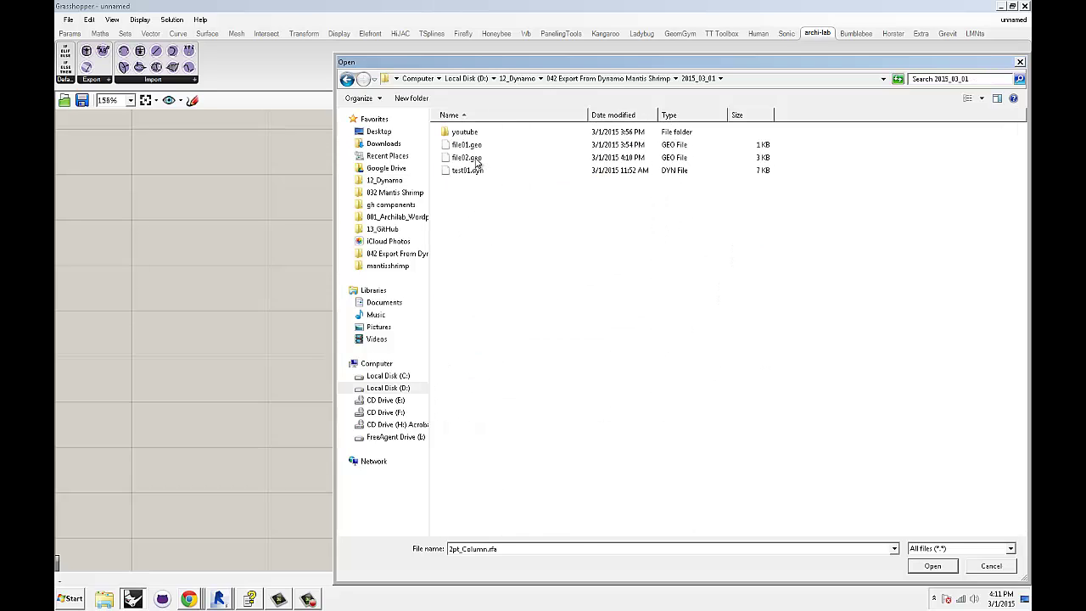
{"action": "left_click", "coordinate": [474, 158]}
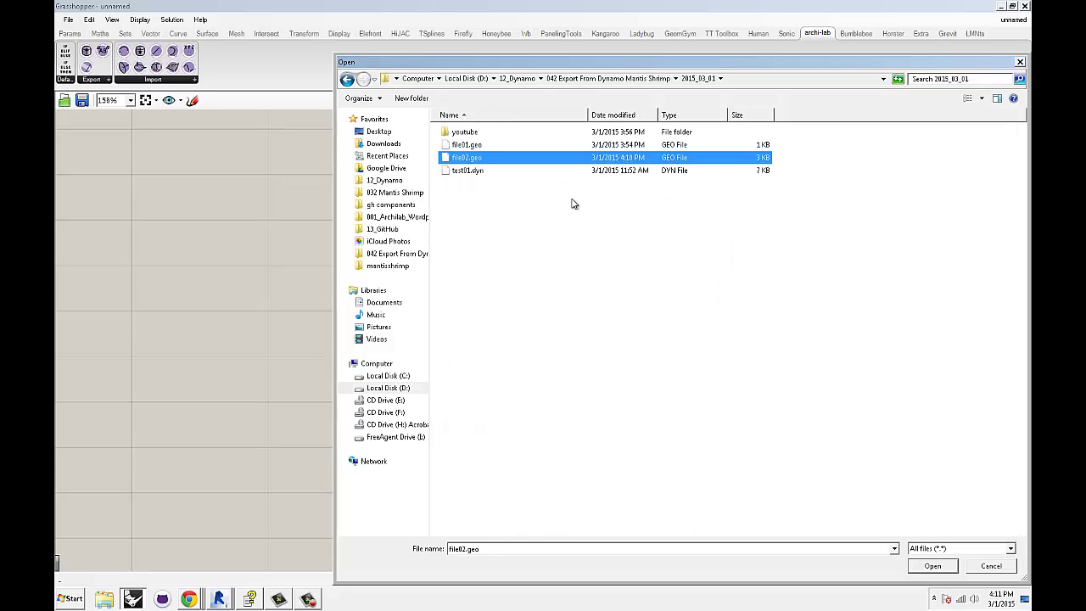
{"action": "left_click", "coordinate": [934, 570]}
- Wire the File Path parameter to _filePath and the toggle to _import, and set the toggle to True
{"action": "left_click_drag", "start_coordinate": [442, 256], "coordinate": [526, 292]}
{"action": "left_click", "coordinate": [447, 237]}
{"action": "left_click_drag", "start_coordinate": [585, 312], "coordinate": [592, 299]}
{"action": "left_click_drag", "start_coordinate": [418, 328], "coordinate": [481, 276]}
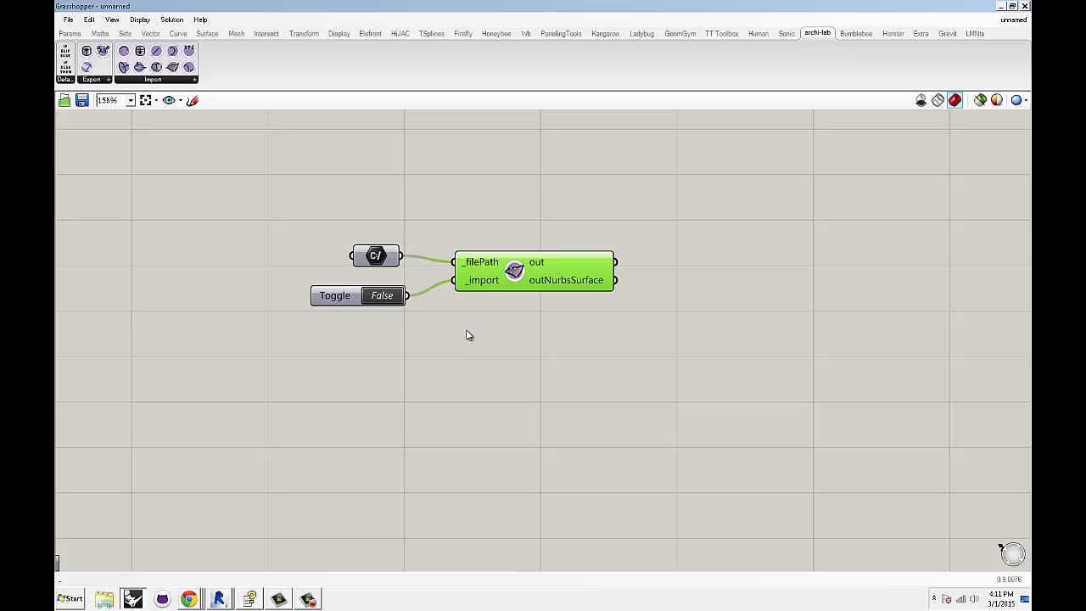
{"action": "left_click", "coordinate": [466, 331]}
{"action": "double_click", "coordinate": [389, 297]}
{"action": "right_click_drag", "start_coordinate": [481, 330], "coordinate": [413, 332]}
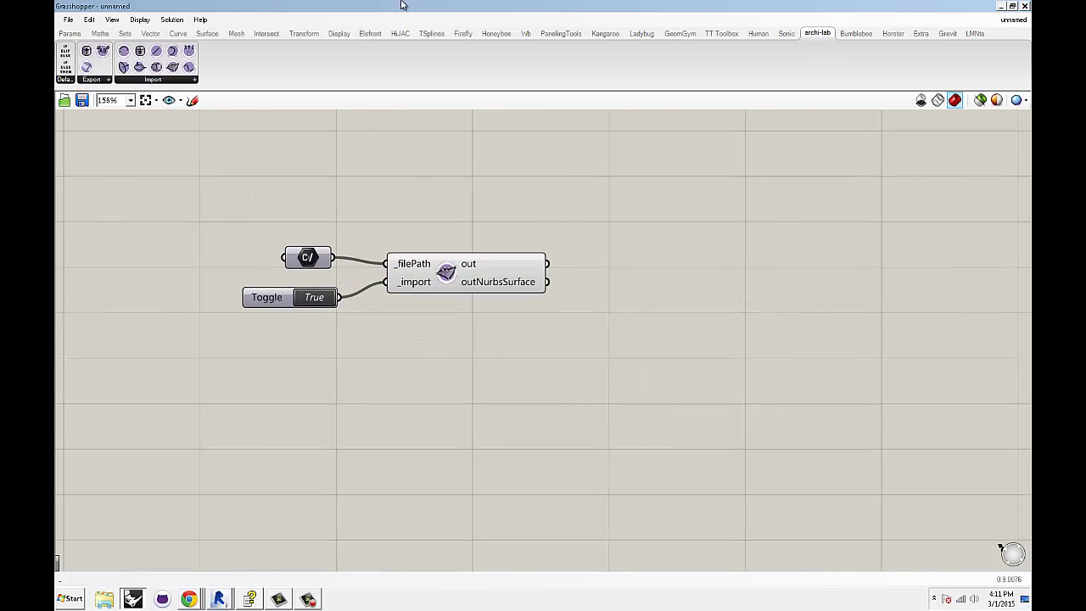
- Minimize the Dynamo, Revit and recording windows and arrange Rhino and Grasshopper side by side
{"action": "left_click_drag", "start_coordinate": [402, 5], "coordinate": [56, 12]}
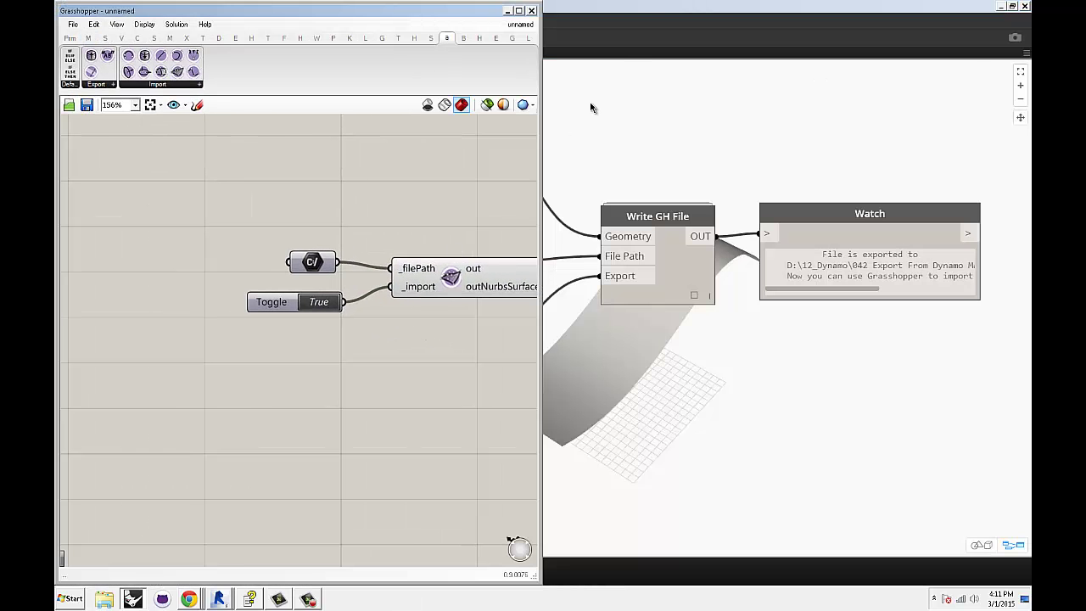
{"action": "left_click", "coordinate": [1002, 7]}
{"action": "left_click", "coordinate": [1007, 6]}
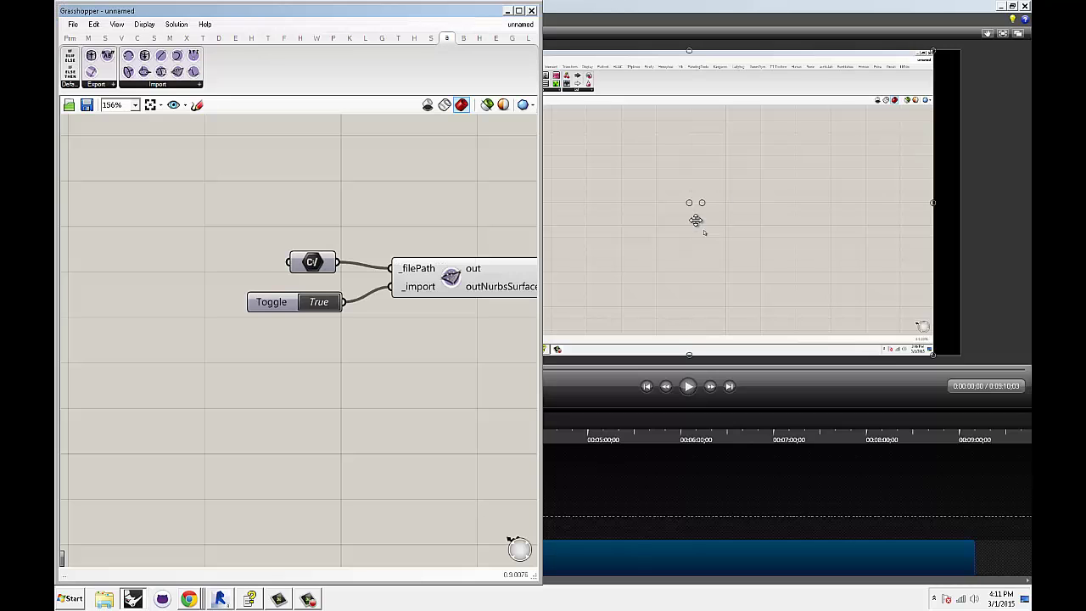
{"action": "left_click", "coordinate": [1000, 7]}
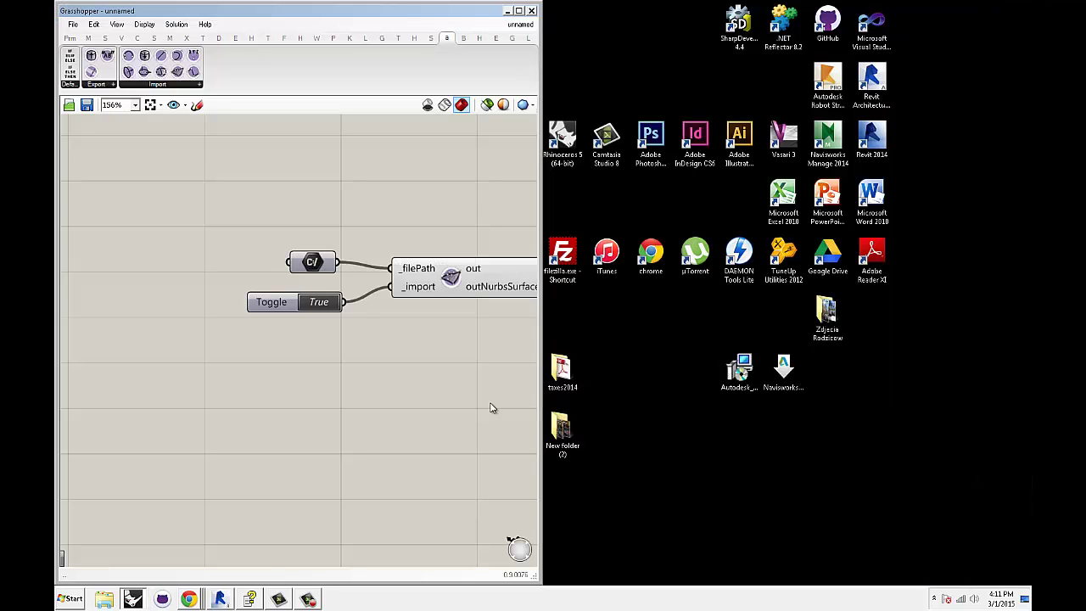
{"action": "left_click", "coordinate": [133, 599]}
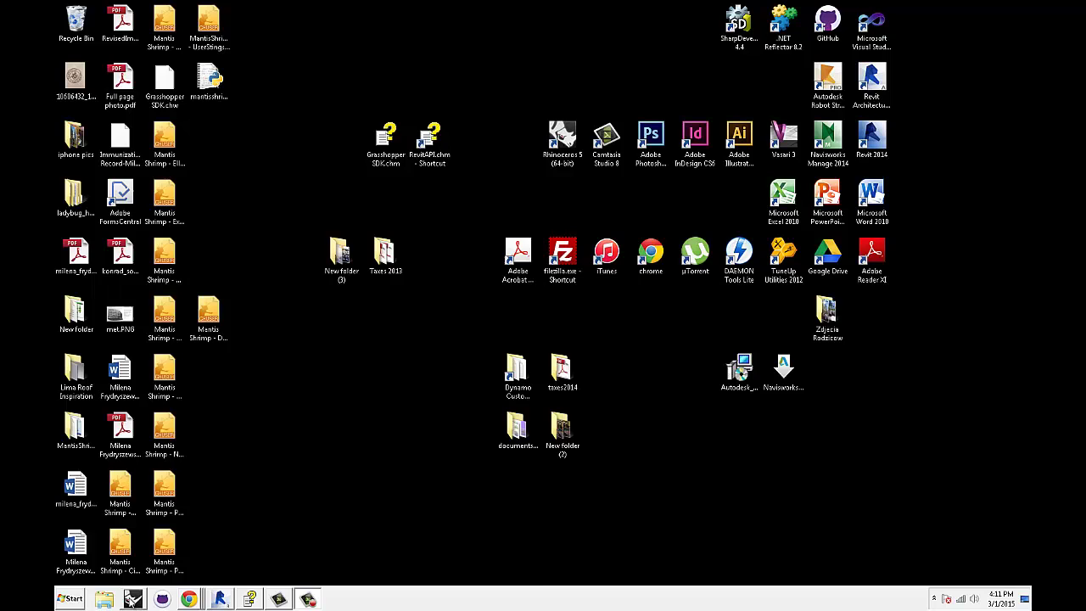
{"action": "left_click", "coordinate": [133, 599]}
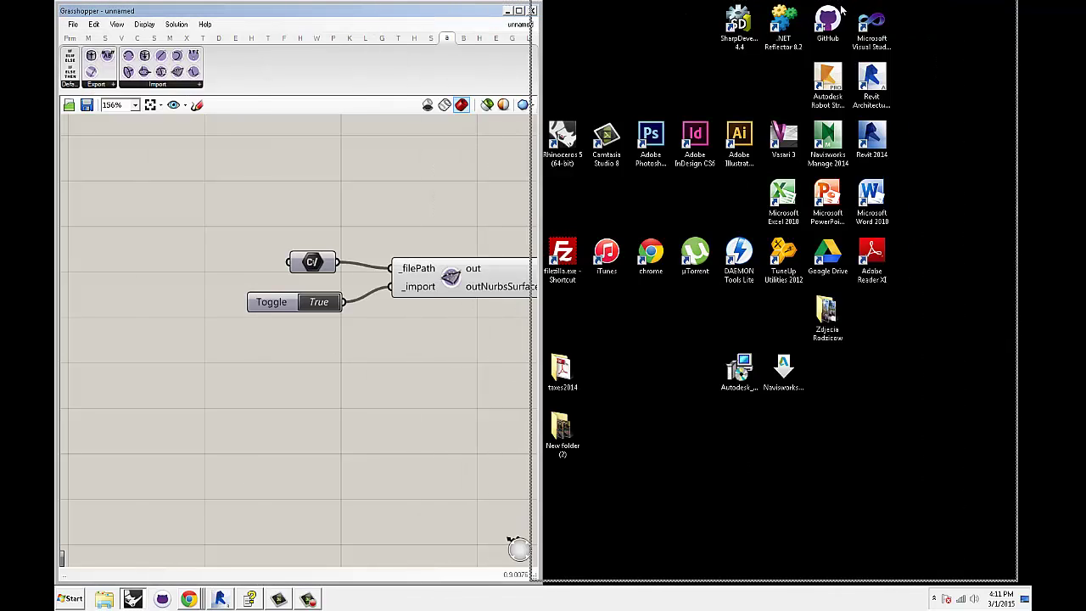
{"action": "left_click_drag", "start_coordinate": [860, 9], "coordinate": [856, 12]}
- Bring the whole imported surface into view in Rhino's Perspective viewport
{"action": "scroll", "coordinate": [297, 316], "scroll_direction": "down", "scroll_amount": 20}
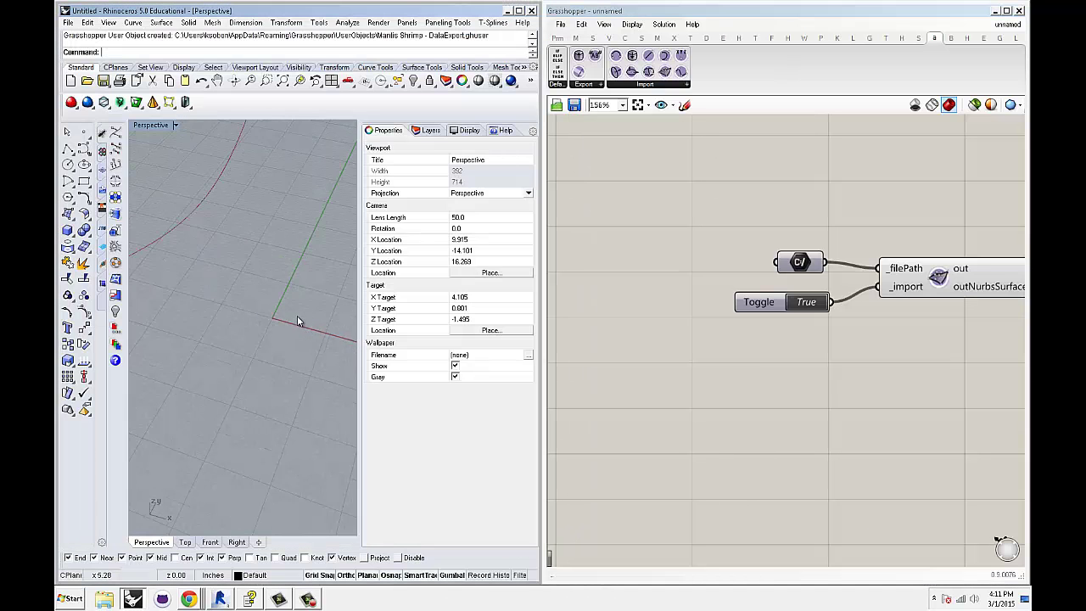
{"action": "right_click_drag", "start_coordinate": [284, 295], "coordinate": [293, 322]}
{"action": "scroll", "coordinate": [237, 293], "scroll_direction": "up", "scroll_amount": 10}
{"action": "right_click_drag", "start_coordinate": [255, 321], "coordinate": [201, 325]}
{"action": "right_click_drag", "start_coordinate": [316, 345], "coordinate": [265, 329], "text": "shift"}
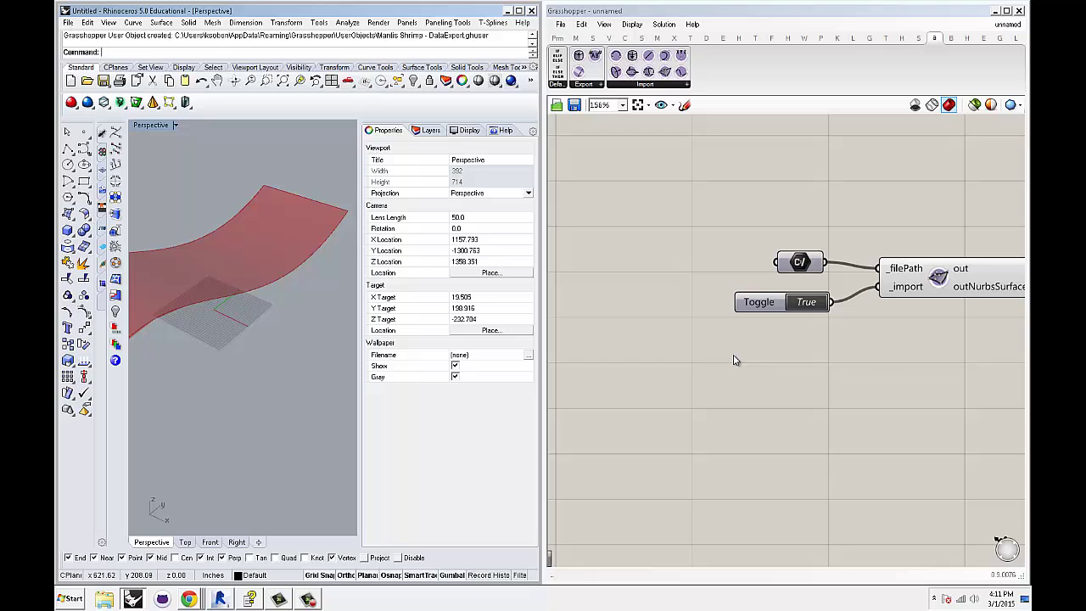
- Add an empty Panel beside the NurbsSurface import component and wire the outNurbsSurface output into it
{"action": "right_click_drag", "start_coordinate": [841, 358], "coordinate": [617, 334]}
{"action": "double_click", "coordinate": [896, 316]}
{"action": "type", "text": "//"}
{"action": "key", "text": "Return"}
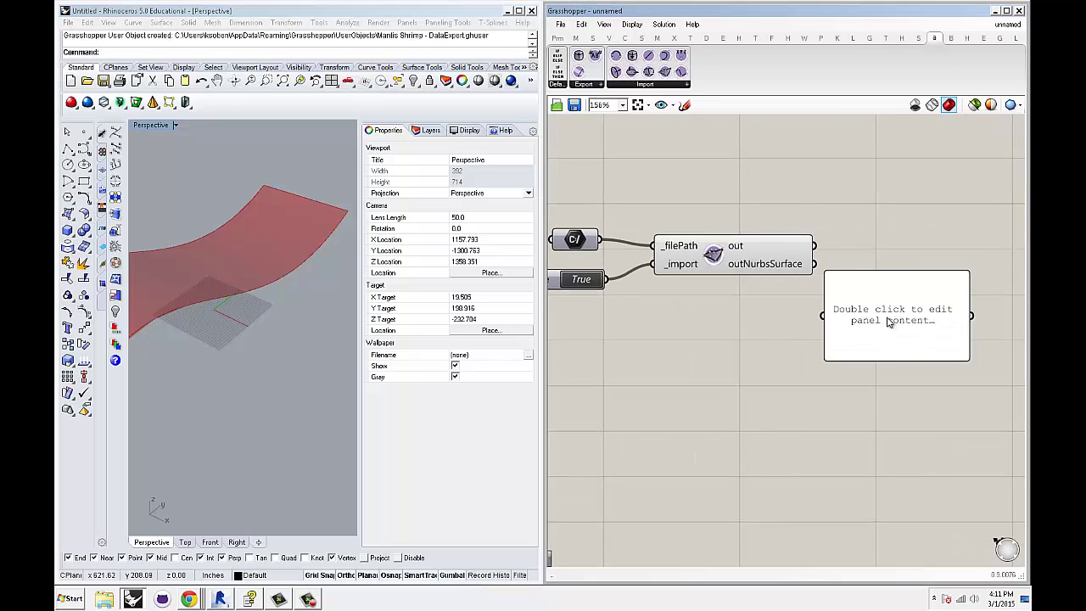
{"action": "left_click_drag", "start_coordinate": [887, 319], "coordinate": [908, 302]}
{"action": "left_click_drag", "start_coordinate": [813, 264], "coordinate": [852, 298]}
{"action": "left_click_drag", "start_coordinate": [912, 297], "coordinate": [921, 255]}
{"action": "left_click", "coordinate": [868, 343]}
{"action": "right_click_drag", "start_coordinate": [916, 363], "coordinate": [859, 357]}
{"action": "scroll", "coordinate": [779, 339], "scroll_direction": "down", "scroll_amount": 1}
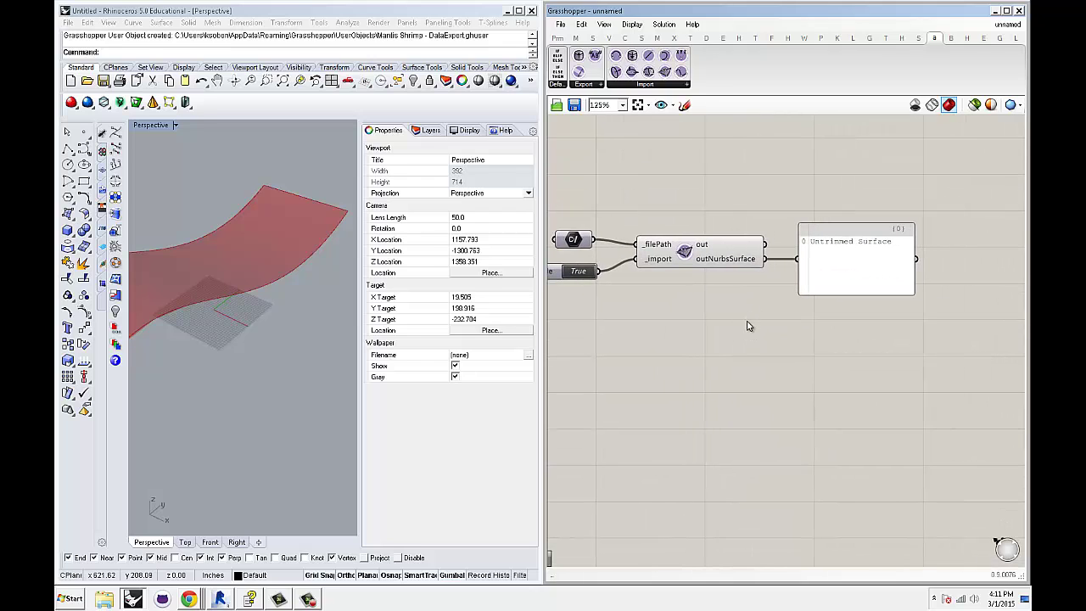
{"action": "right_click_drag", "start_coordinate": [729, 325], "coordinate": [779, 295]}
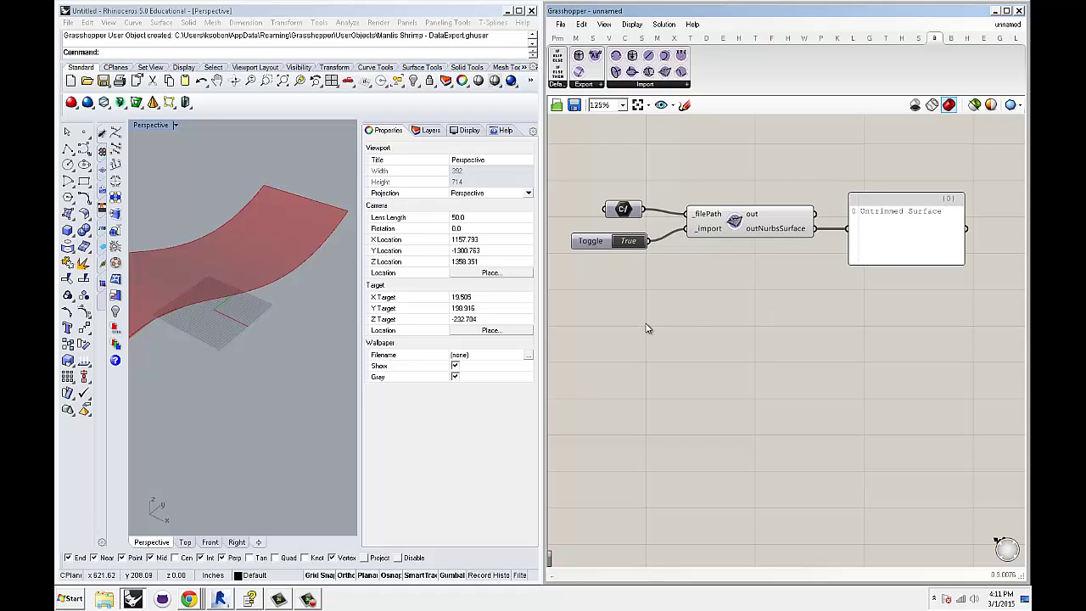
- Look through the archi-lab Import components and place Mantis Shrimp - Mesh below the NurbsSurface import component
{"action": "left_click", "coordinate": [654, 86]}
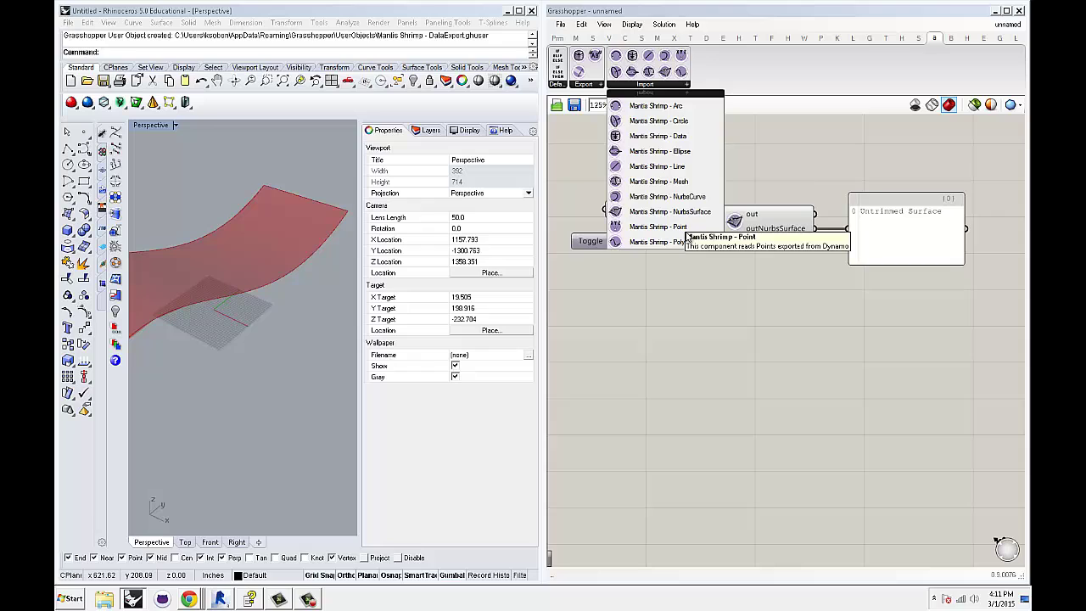
{"action": "left_click", "coordinate": [724, 323]}
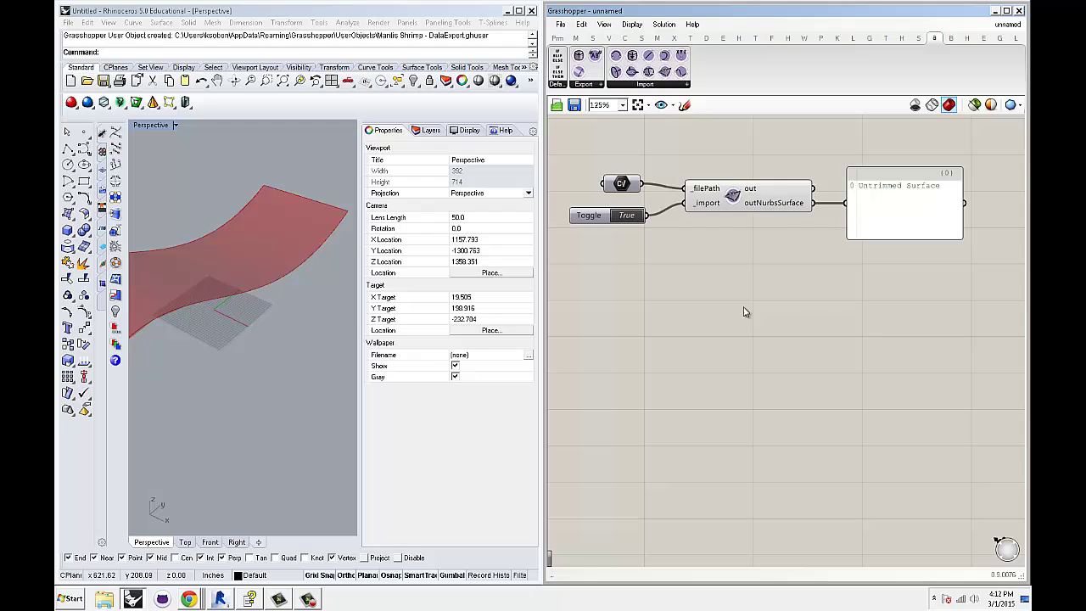
{"action": "left_click", "coordinate": [674, 85]}
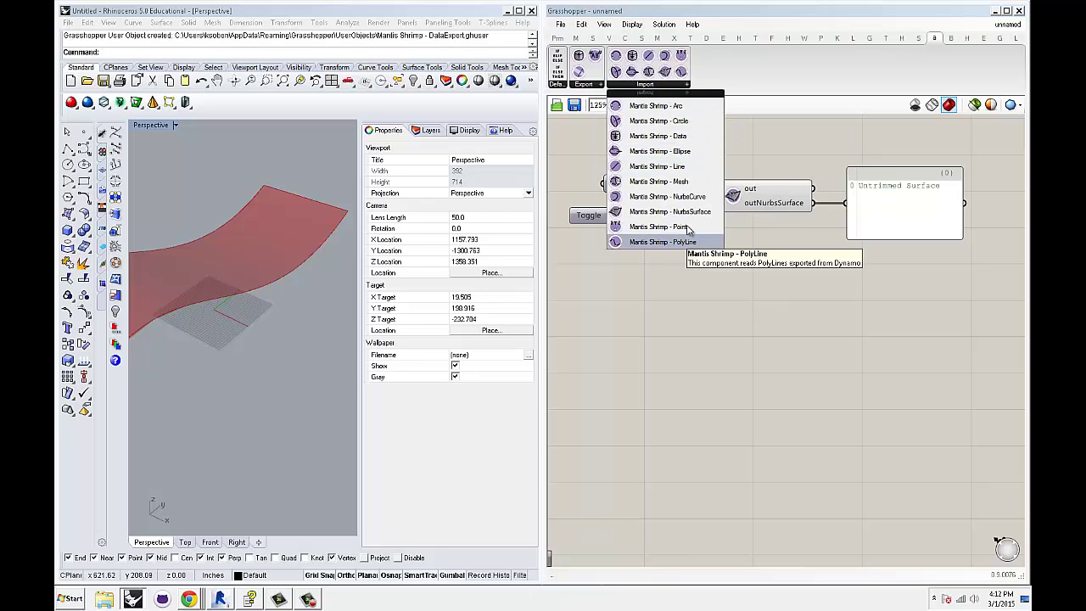
{"action": "left_click", "coordinate": [680, 182]}
{"action": "left_click", "coordinate": [780, 278]}
{"action": "left_click", "coordinate": [798, 312]}
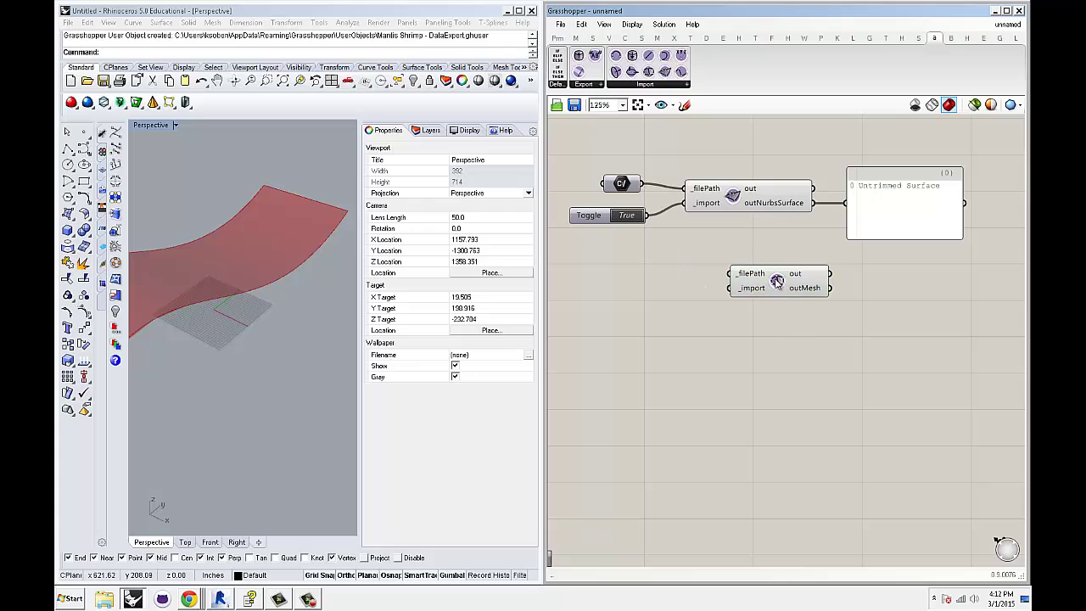
{"action": "left_click_drag", "start_coordinate": [779, 285], "coordinate": [753, 260]}
{"action": "left_click", "coordinate": [755, 299]}
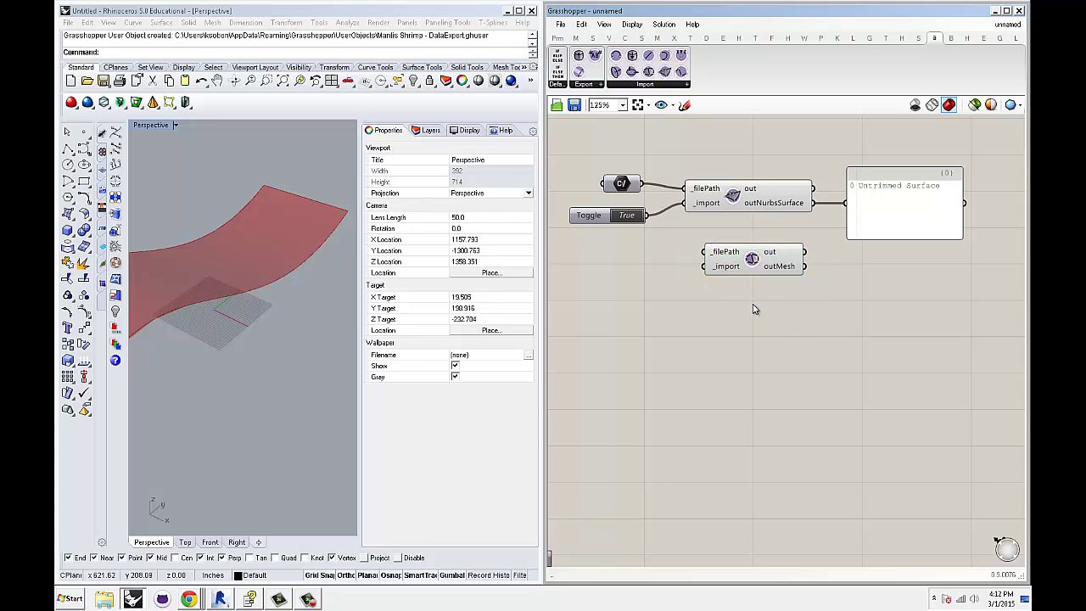
{"action": "mouse_move", "coordinate": [755, 267]}
{"action": "left_mouse_down"}
{"action": "mouse_move", "coordinate": [753, 283]}
{"action": "mouse_move", "coordinate": [761, 264]}
{"action": "left_mouse_up"}
{"action": "left_click", "coordinate": [787, 318]}
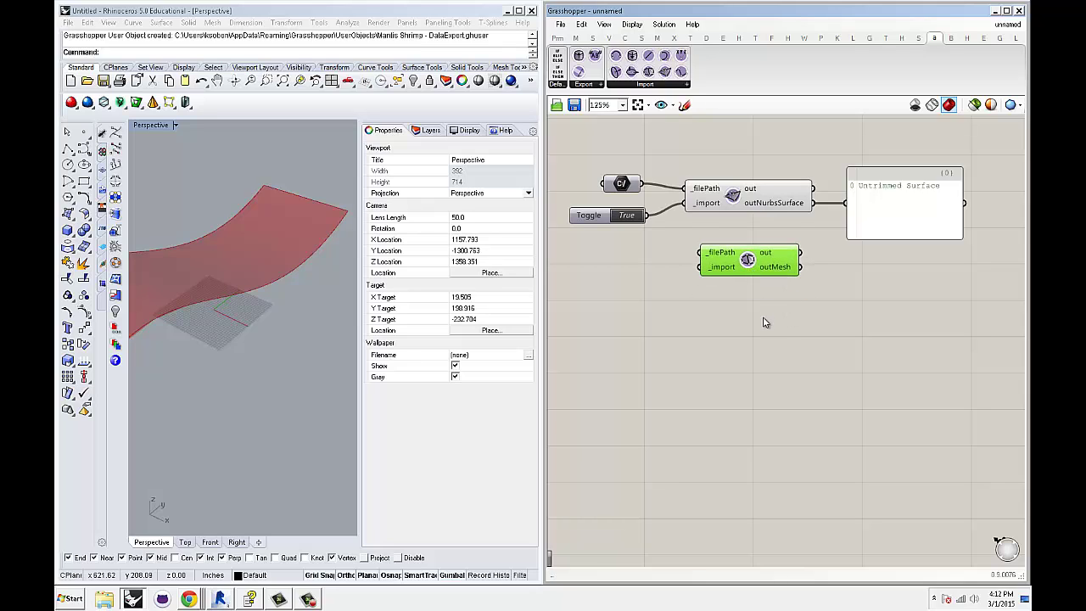
- Delete the Mantis Shrimp - Mesh component from the canvas
{"action": "left_click", "coordinate": [763, 316]}
{"action": "left_click_drag", "start_coordinate": [790, 336], "coordinate": [753, 271]}
{"action": "key", "text": "Delete"}
{"action": "right_click_drag", "start_coordinate": [750, 283], "coordinate": [758, 296]}
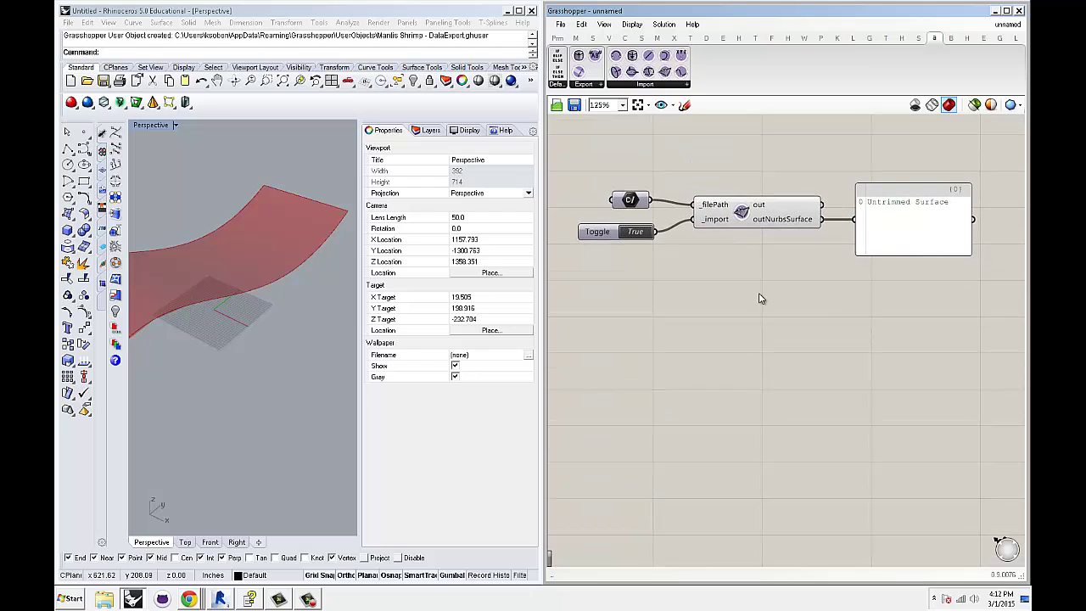
{"action": "scroll", "coordinate": [749, 282], "scroll_direction": "up", "scroll_amount": 2}
{"action": "scroll", "coordinate": [744, 279], "scroll_direction": "down", "scroll_amount": 2}
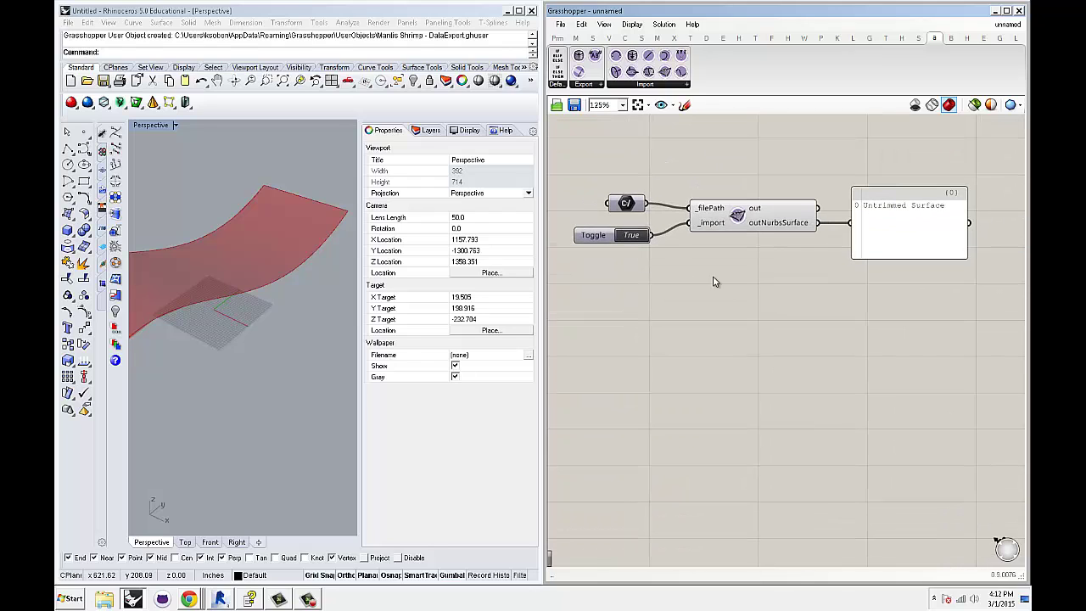
{"action": "left_click", "coordinate": [628, 206]}
{"action": "left_click", "coordinate": [604, 237]}
{"action": "left_click", "coordinate": [714, 270]}
{"action": "right_click_drag", "start_coordinate": [783, 305], "coordinate": [764, 291]}
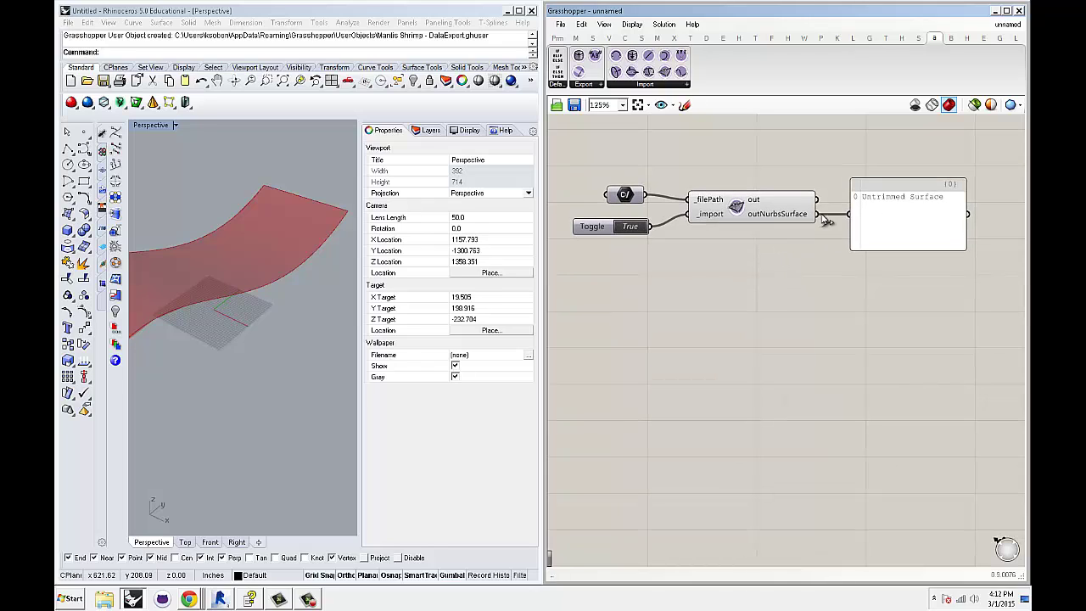
{"action": "left_click", "coordinate": [875, 239]}
{"action": "left_click", "coordinate": [869, 262]}
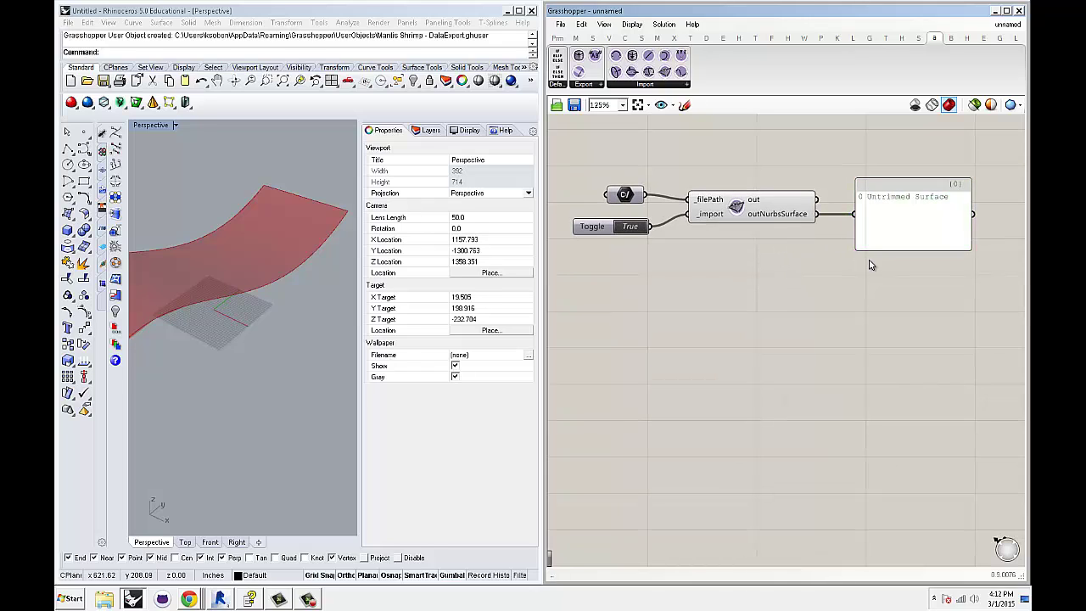
{"action": "right_click_drag", "start_coordinate": [754, 281], "coordinate": [764, 280]}
{"action": "right_click_drag", "start_coordinate": [257, 295], "coordinate": [298, 279]}
{"action": "right_click_drag", "start_coordinate": [805, 302], "coordinate": [744, 296]}
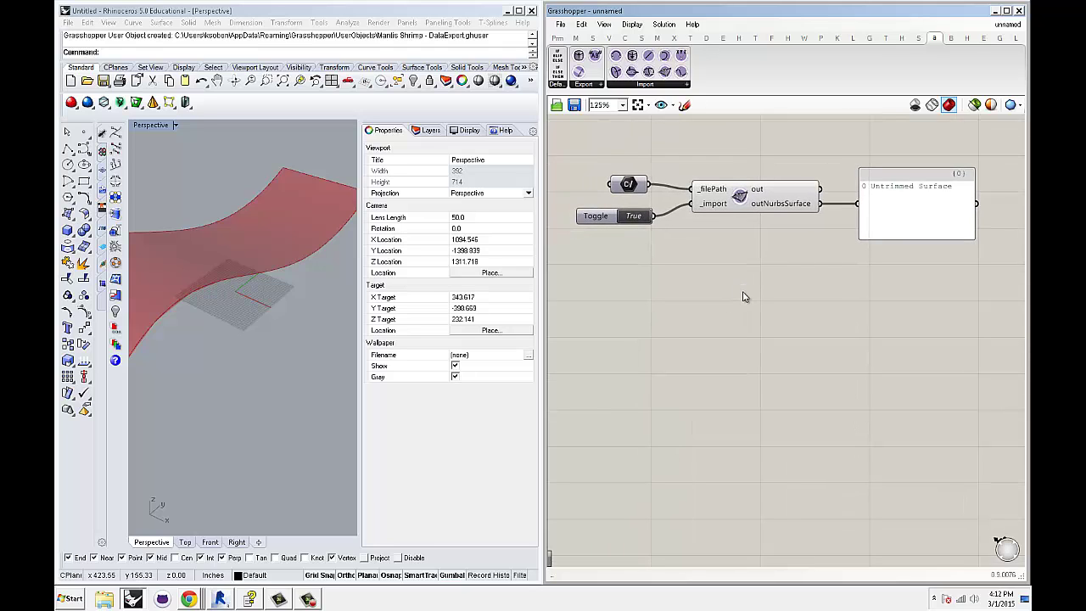
- Switch back to Dynamo and review the whole export graph around the Write GH File node
{"action": "left_click", "coordinate": [218, 599]}
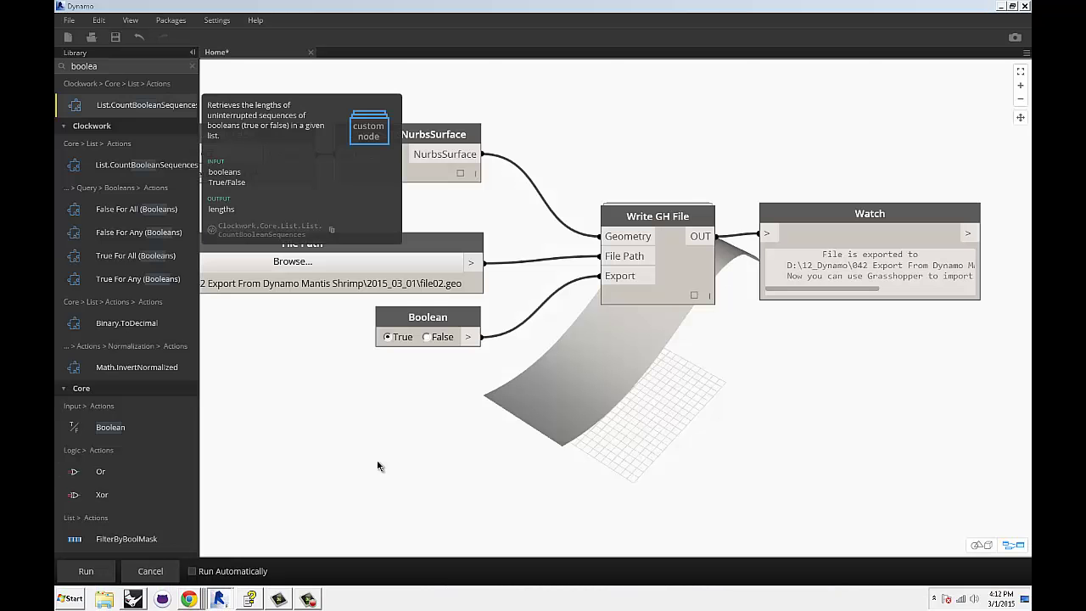
{"action": "scroll", "coordinate": [718, 339], "scroll_direction": "down", "scroll_amount": 3}
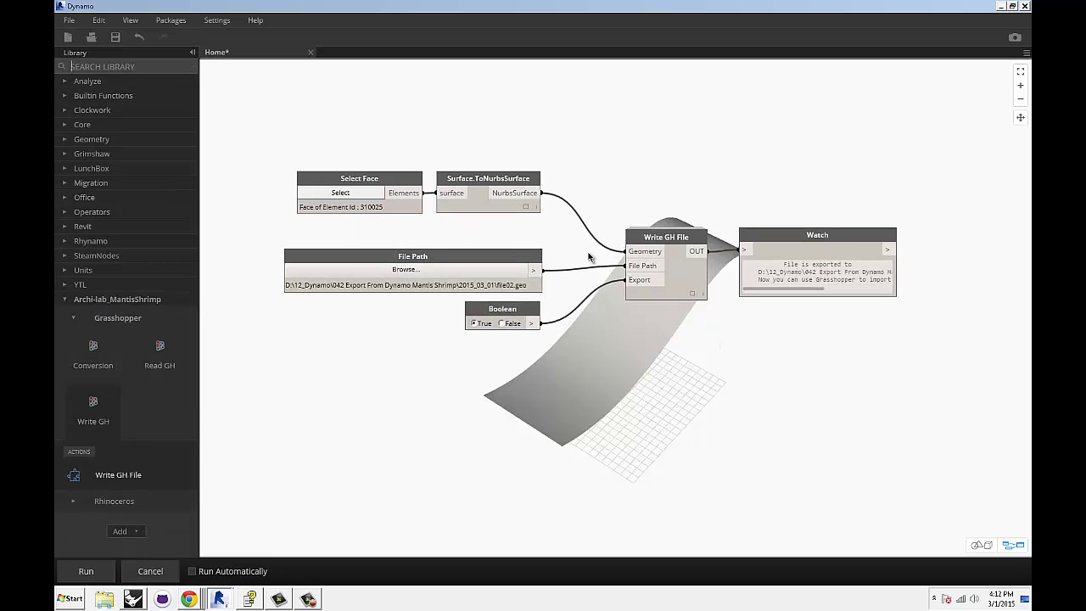
{"action": "middle_click_drag", "start_coordinate": [589, 257], "coordinate": [545, 227]}
{"action": "left_click", "coordinate": [626, 244]}
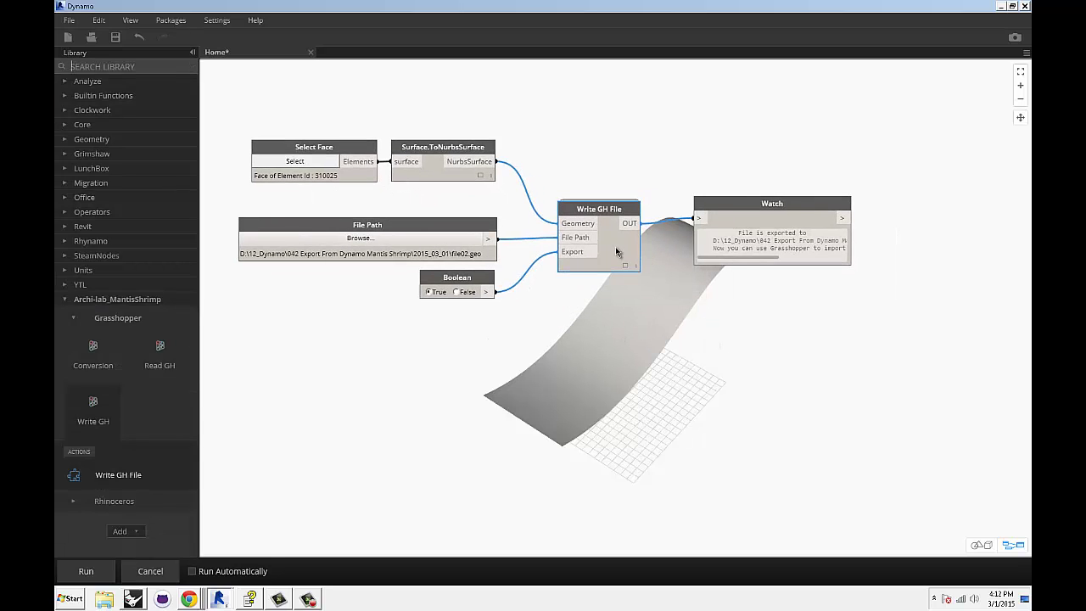
{"action": "left_click", "coordinate": [644, 332]}
{"action": "middle_click_drag", "start_coordinate": [619, 333], "coordinate": [643, 297]}
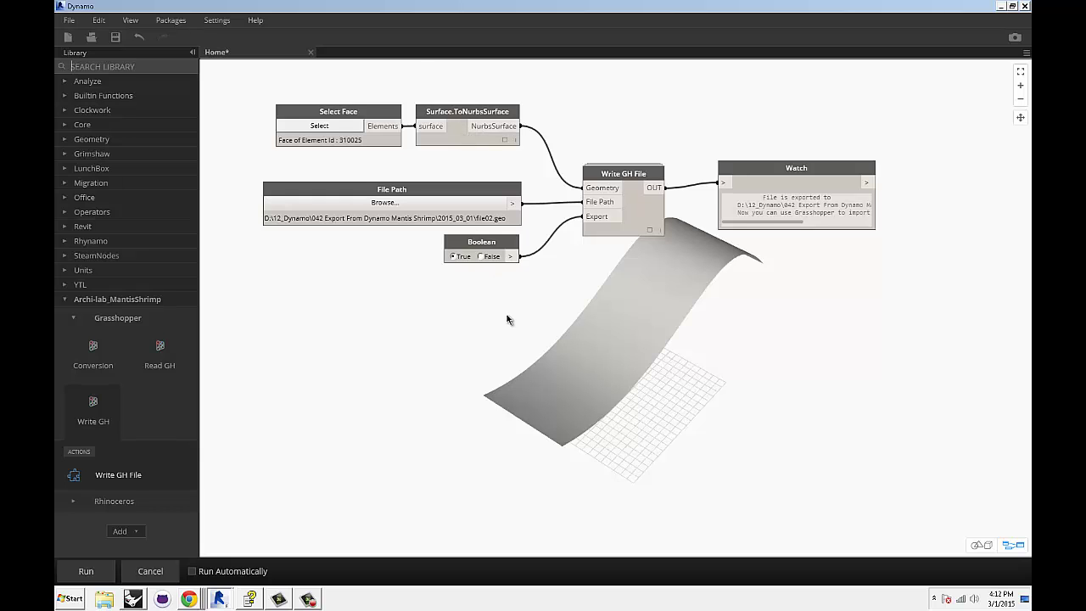
- Tidy the export graph by moving File Path and Boolean up and bringing the Write GH File and Watch nodes closer to their inputs
{"action": "middle_click_drag", "start_coordinate": [515, 291], "coordinate": [514, 286]}
{"action": "left_click_drag", "start_coordinate": [514, 286], "coordinate": [486, 164]}
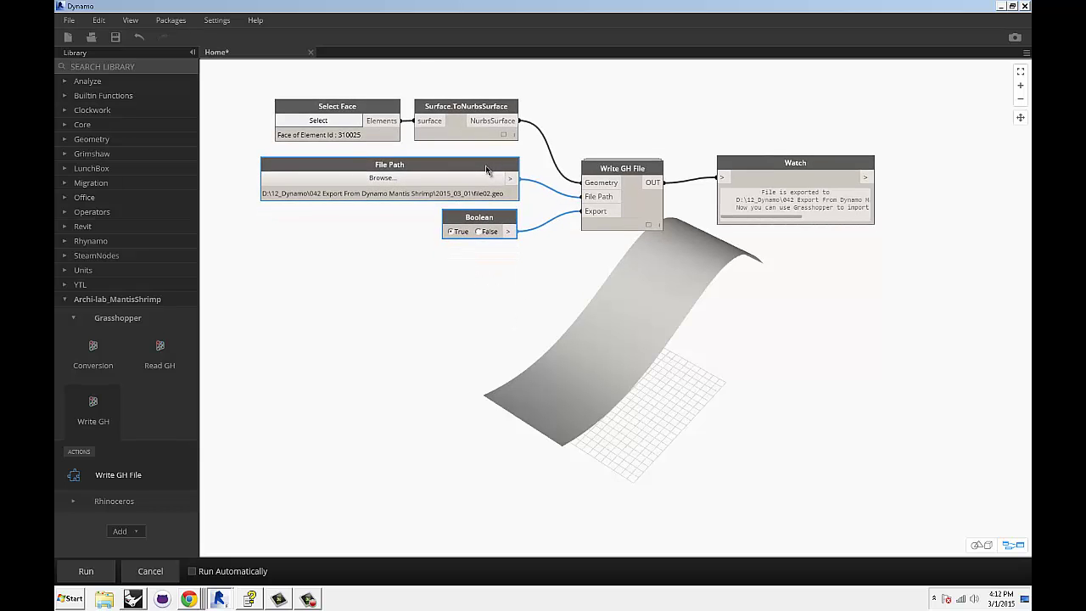
{"action": "left_click_drag", "start_coordinate": [637, 203], "coordinate": [629, 183]}
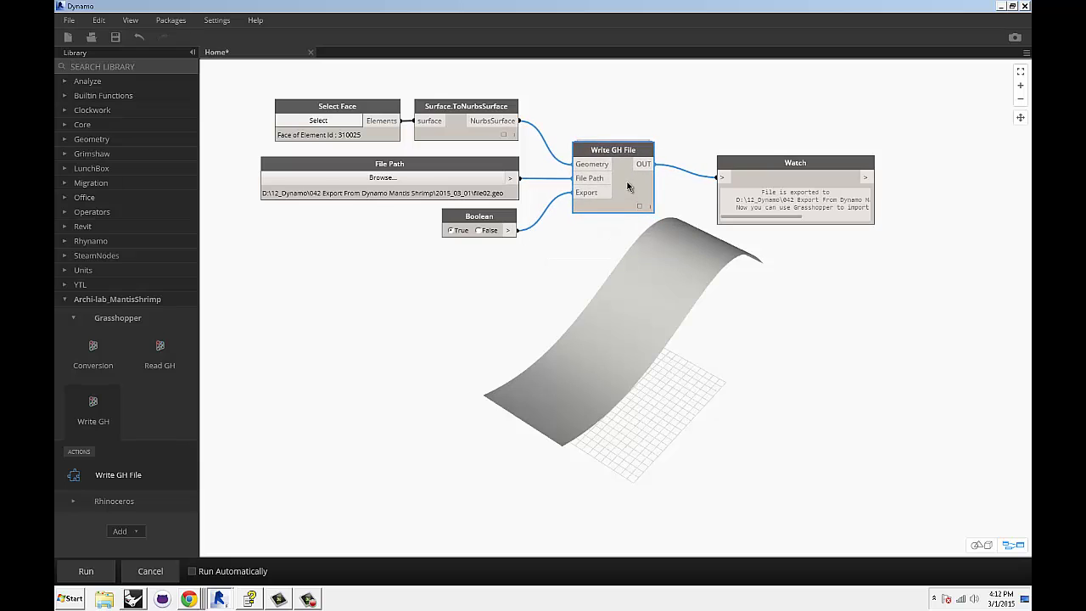
{"action": "left_click_drag", "start_coordinate": [763, 159], "coordinate": [721, 142]}
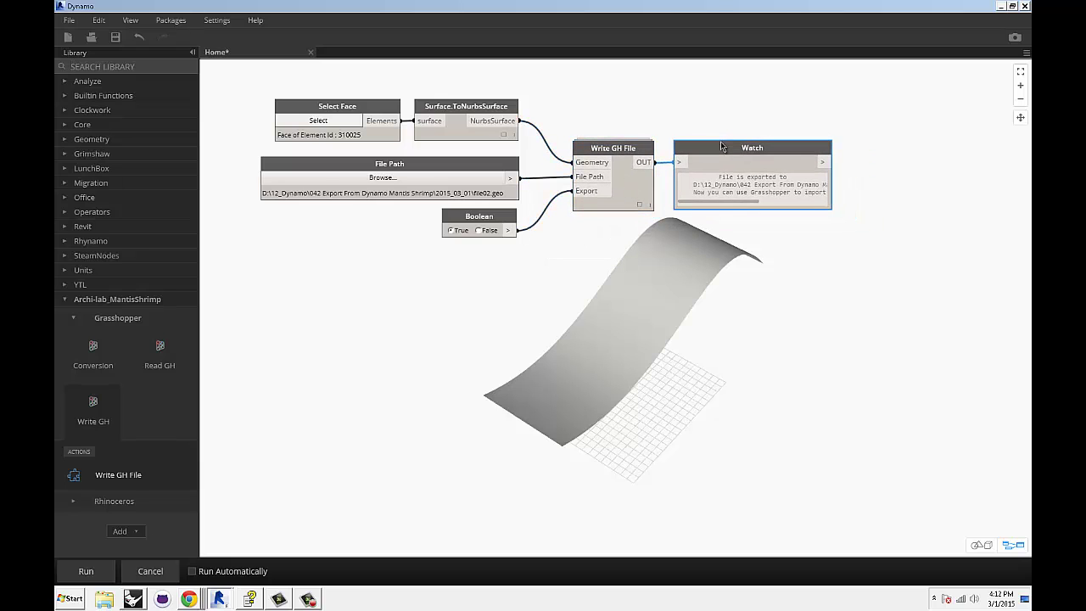
{"action": "left_click", "coordinate": [635, 89]}
{"action": "middle_click_drag", "start_coordinate": [635, 88], "coordinate": [639, 109]}
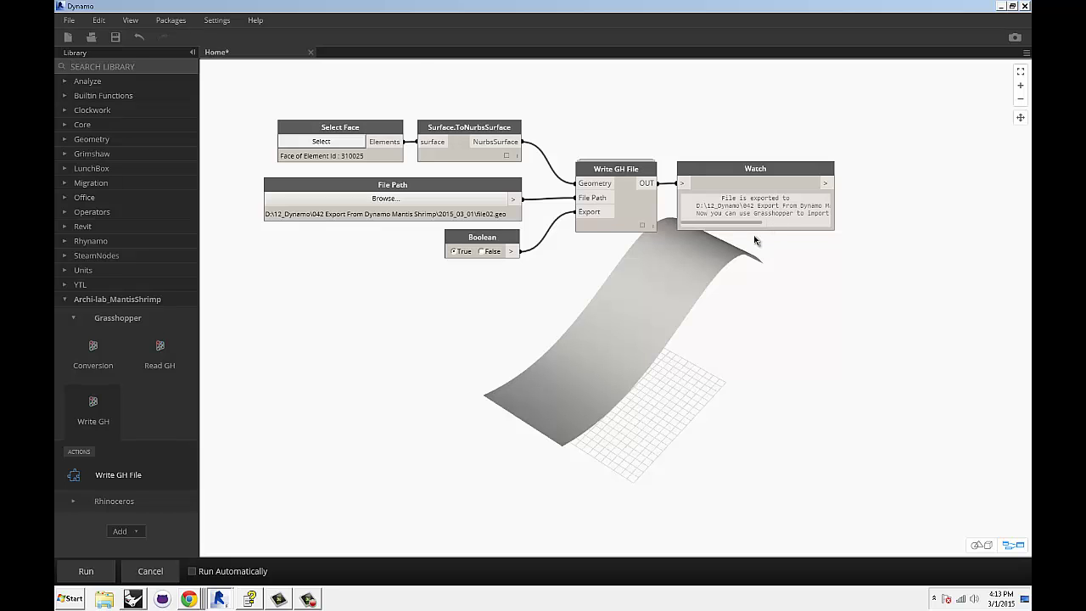
{"action": "middle_click_drag", "start_coordinate": [773, 294], "coordinate": [775, 266]}
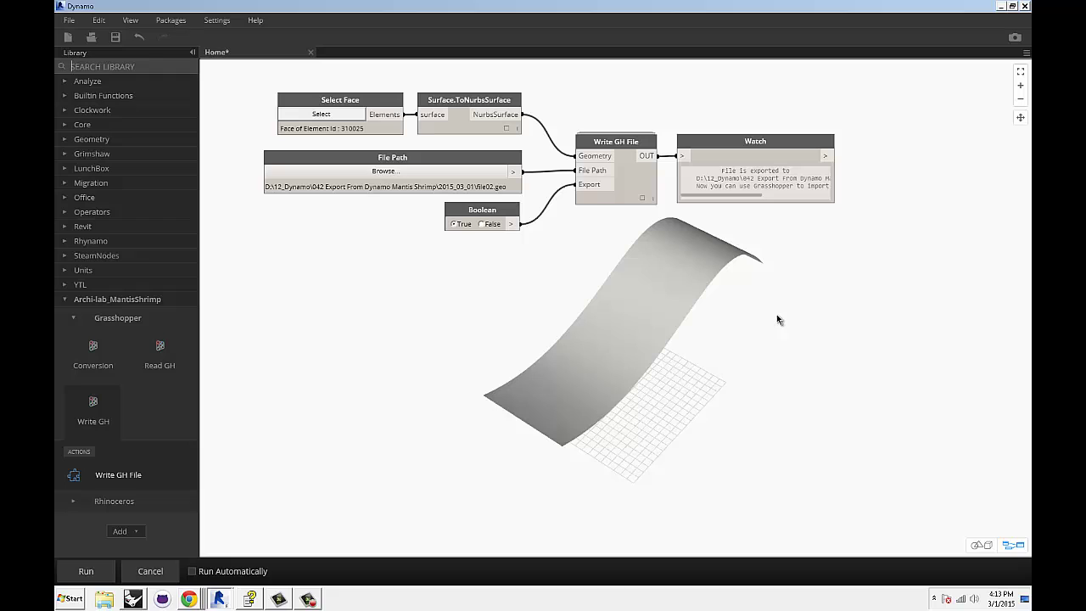
{"action": "middle_click_drag", "start_coordinate": [763, 324], "coordinate": [762, 320]}
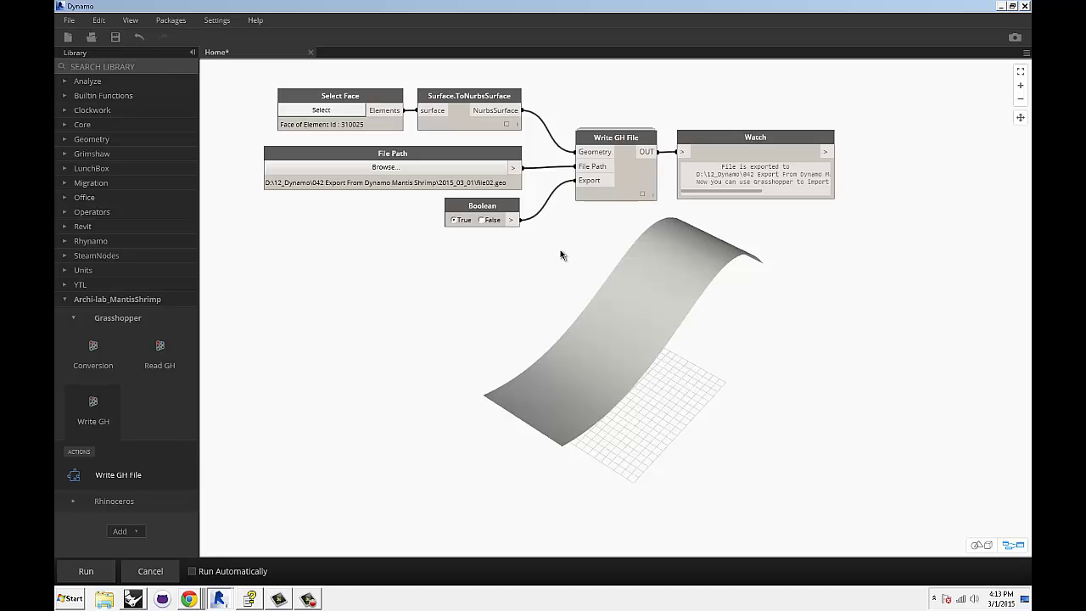
{"action": "middle_click_drag", "start_coordinate": [560, 250], "coordinate": [552, 261]}
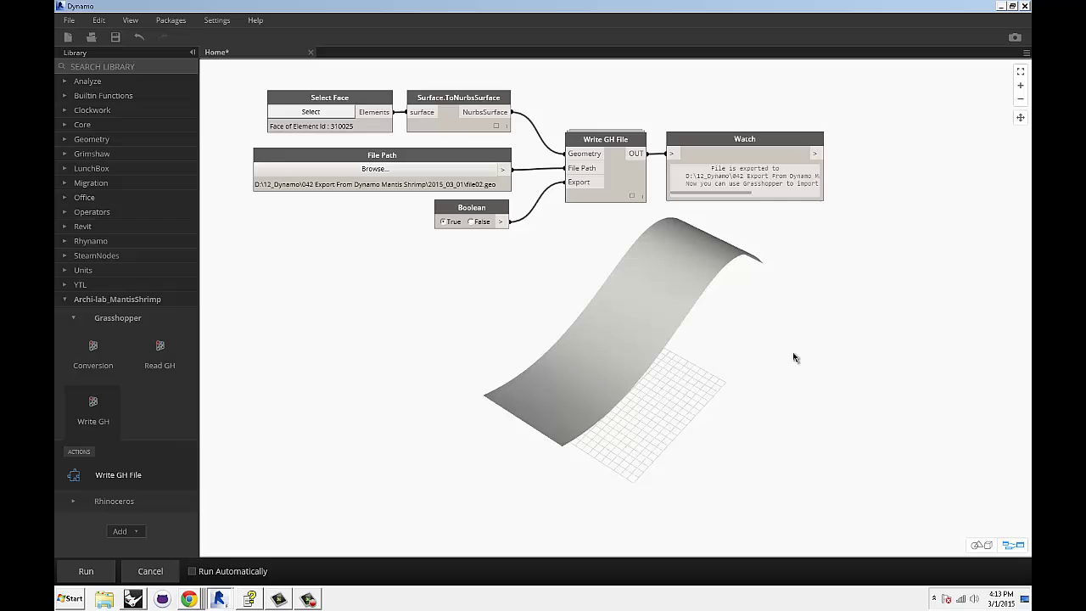
{"action": "mouse_move", "coordinate": [794, 360]}
{"action": "middle_mouse_down"}
{"action": "mouse_move", "coordinate": [786, 353]}
{"action": "mouse_move", "coordinate": [798, 351]}
{"action": "middle_mouse_up"}
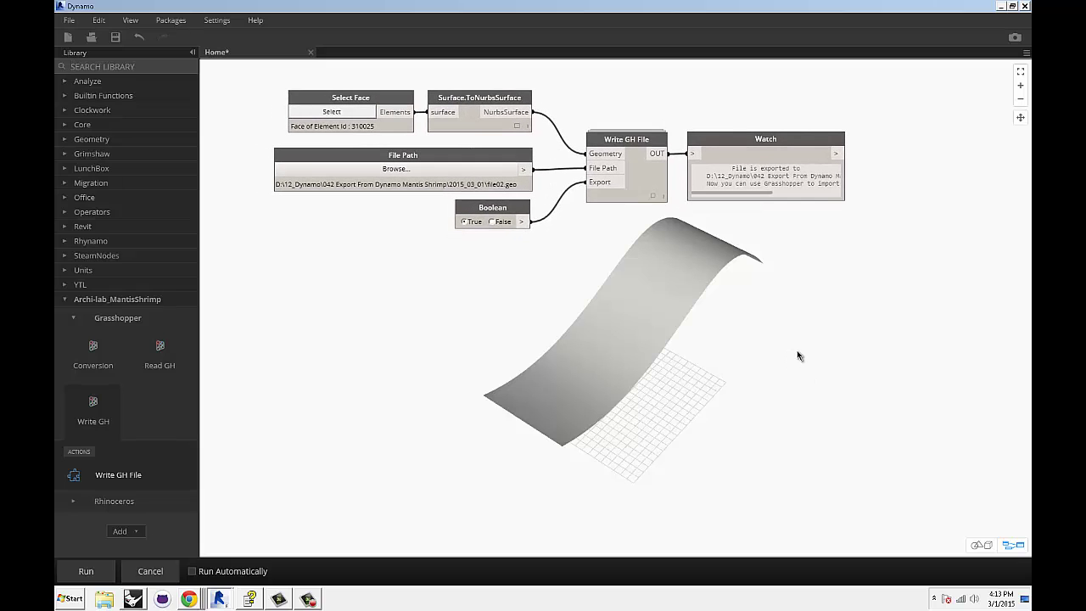
- Copy the Python Script from inside the Write GH File custom node into the Home graph and place it below that node
{"action": "double_click", "coordinate": [637, 176]}
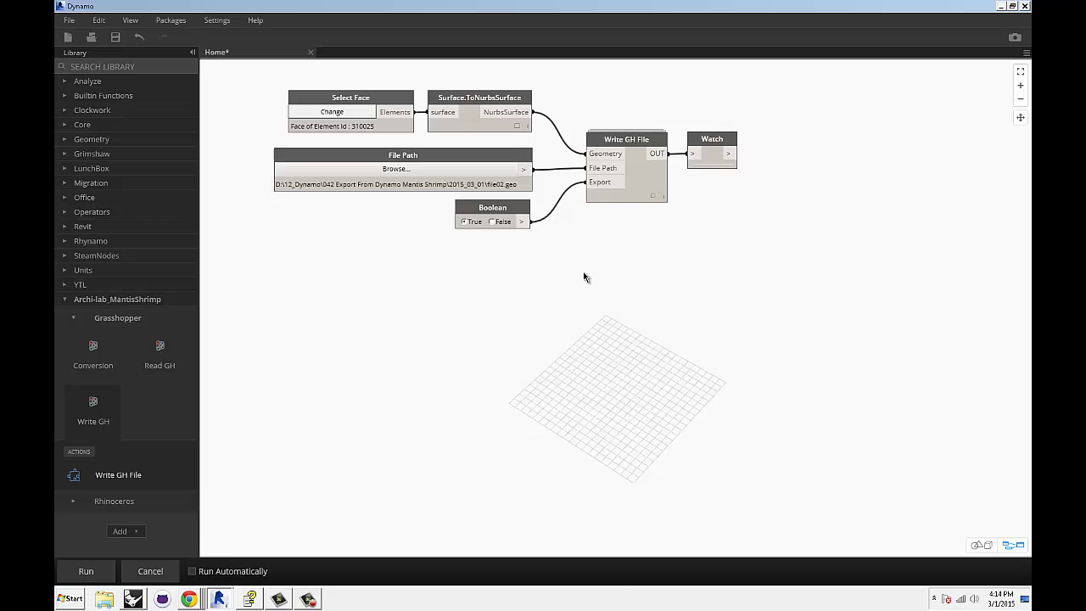
{"action": "key", "text": "ctrl+v"}
{"action": "left_click_drag", "start_coordinate": [243, 114], "coordinate": [646, 285]}
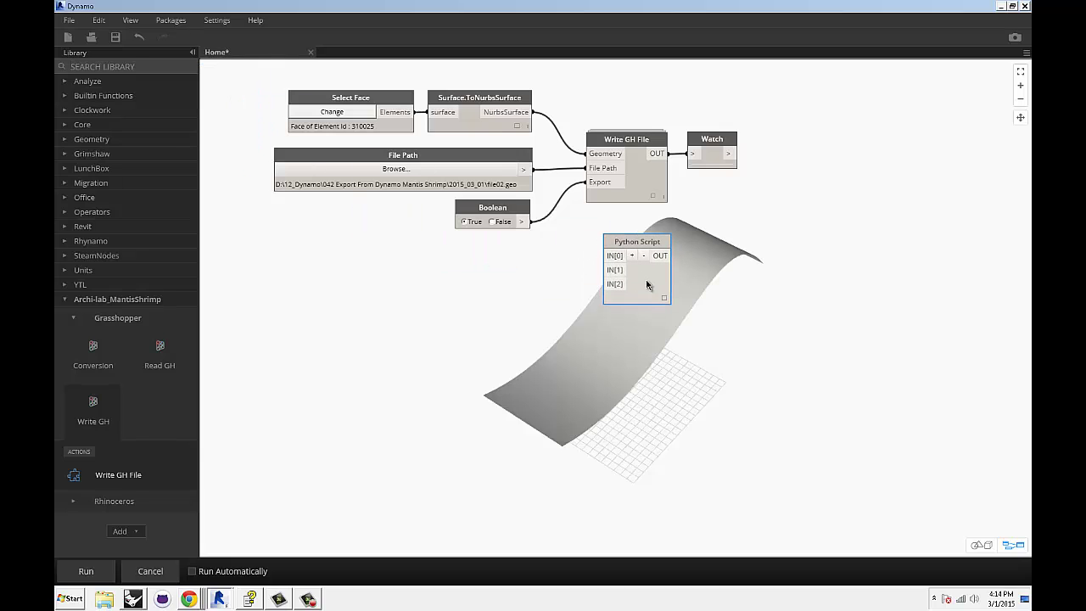
- Wire NurbsSurface, File Path and Boolean into the Python Script's IN[0], IN[1] and IN[2] inputs respectively
{"action": "left_click", "coordinate": [528, 112]}
{"action": "left_click", "coordinate": [611, 255]}
{"action": "left_click", "coordinate": [522, 168]}
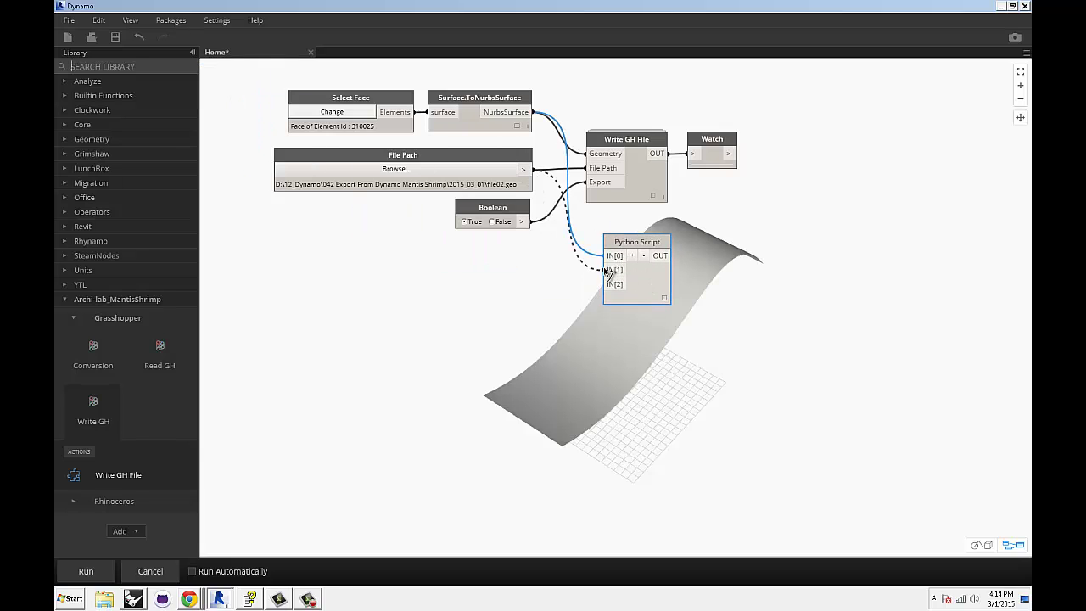
{"action": "left_click", "coordinate": [612, 269]}
{"action": "left_click", "coordinate": [521, 221]}
{"action": "left_click", "coordinate": [612, 284]}
- Connect the Python Script's OUT to the Watch node in place of Write GH File's output and run the graph
{"action": "left_click", "coordinate": [660, 256]}
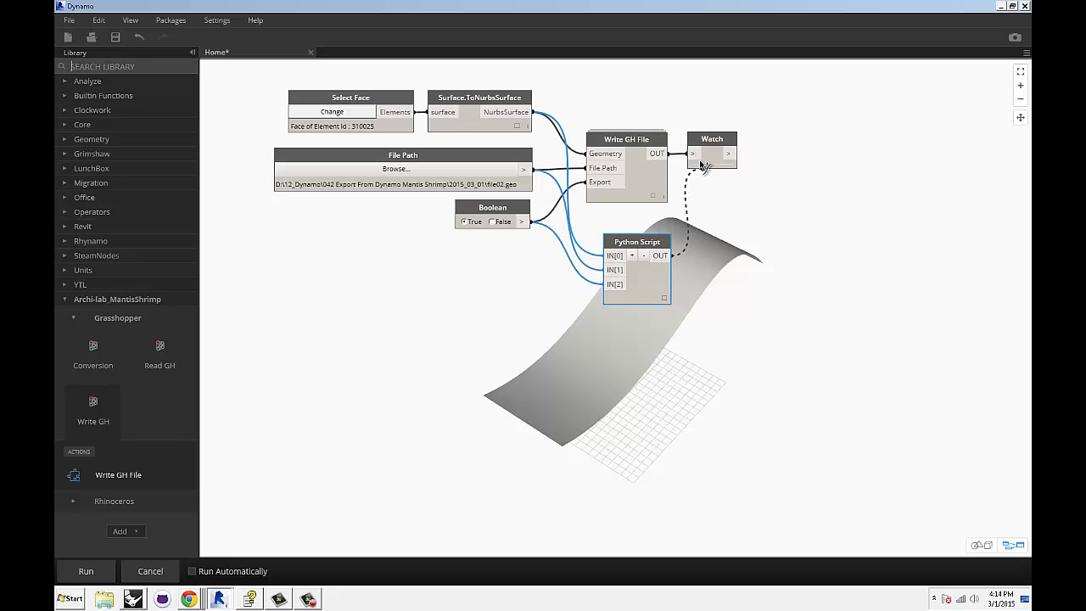
{"action": "left_click", "coordinate": [691, 154]}
{"action": "left_click", "coordinate": [86, 571]}
{"action": "left_click", "coordinate": [725, 303]}
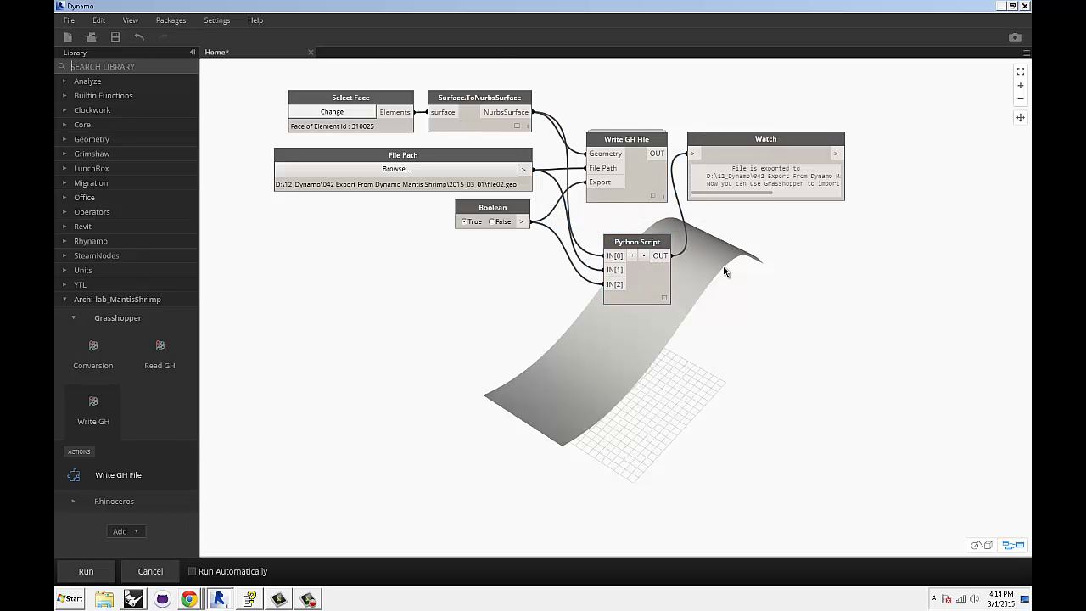
- Move the Python Script node slightly closer to the Write GH File node above it
{"action": "scroll", "coordinate": [727, 269], "scroll_direction": "up", "scroll_amount": 1}
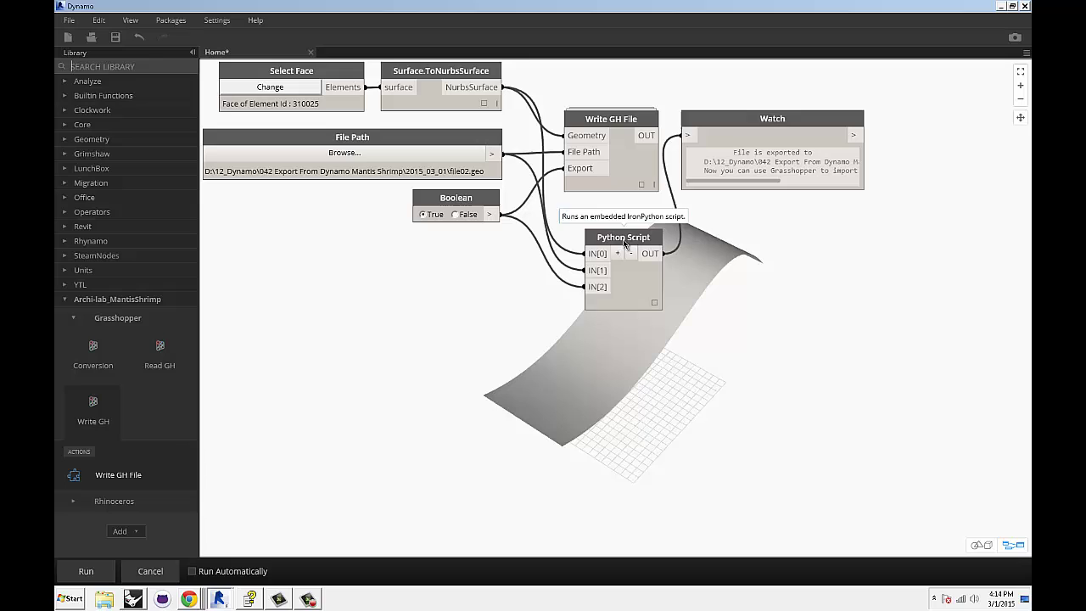
{"action": "left_click_drag", "start_coordinate": [615, 234], "coordinate": [605, 219]}
{"action": "left_click", "coordinate": [732, 290]}
{"action": "scroll", "coordinate": [734, 281], "scroll_direction": "down", "scroll_amount": 1}
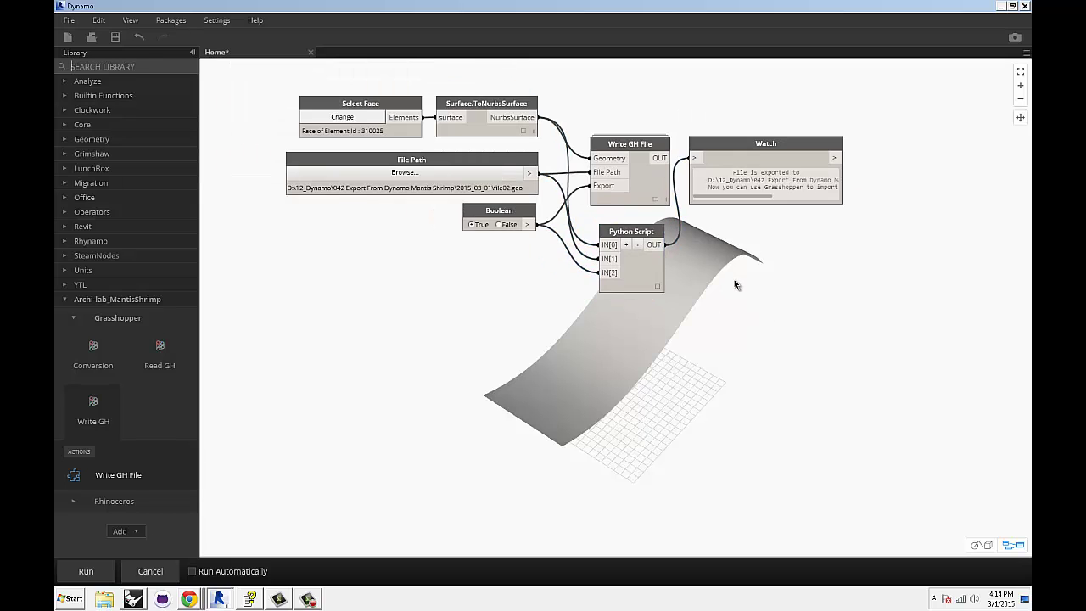
{"action": "middle_click_drag", "start_coordinate": [734, 281], "coordinate": [794, 331]}
{"action": "scroll", "coordinate": [738, 306], "scroll_direction": "up", "scroll_amount": 1}
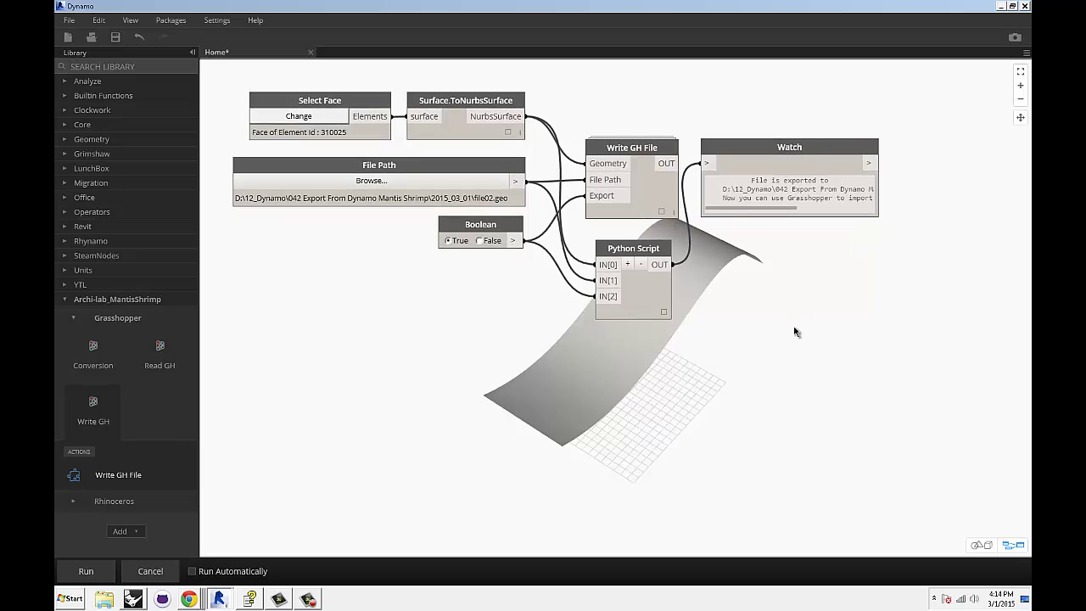